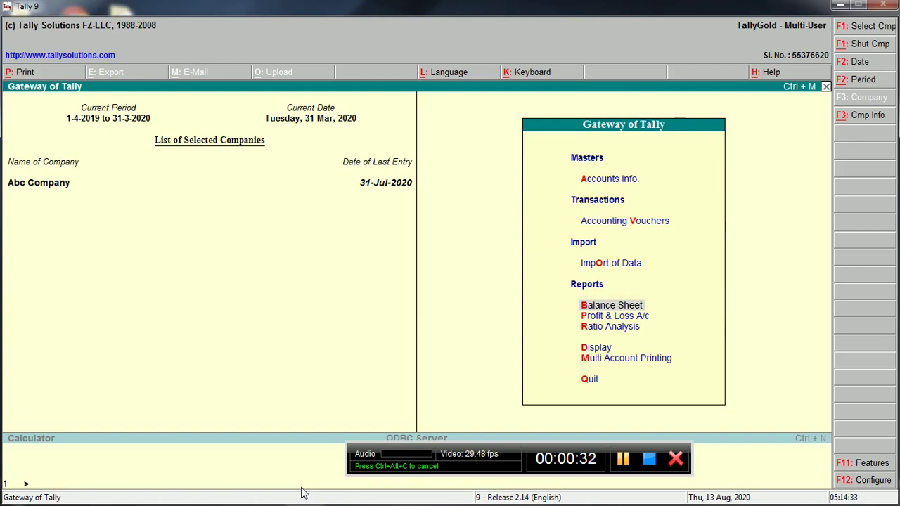
# Open the Profit & Loss A/c from the Balance Sheet and review the ledgers under Sales Accounts.
pyautogui.press('Return')
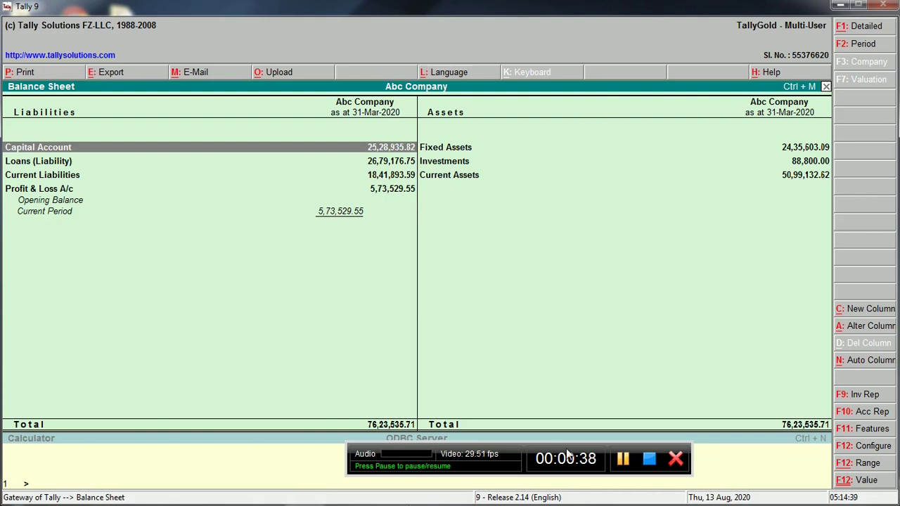
pyautogui.press('Down')
pyautogui.press('Down')
pyautogui.press('Down')
pyautogui.press('Return')
pyautogui.press('Right')
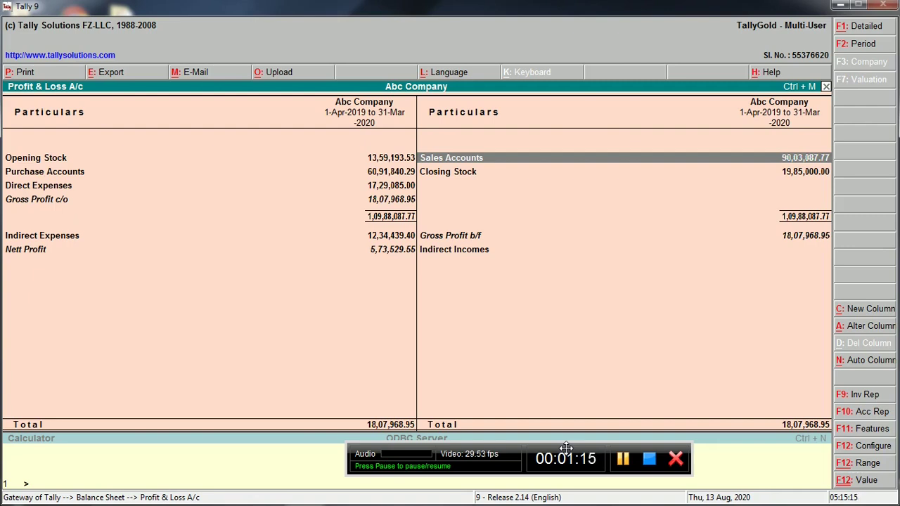
pyautogui.press('Return')
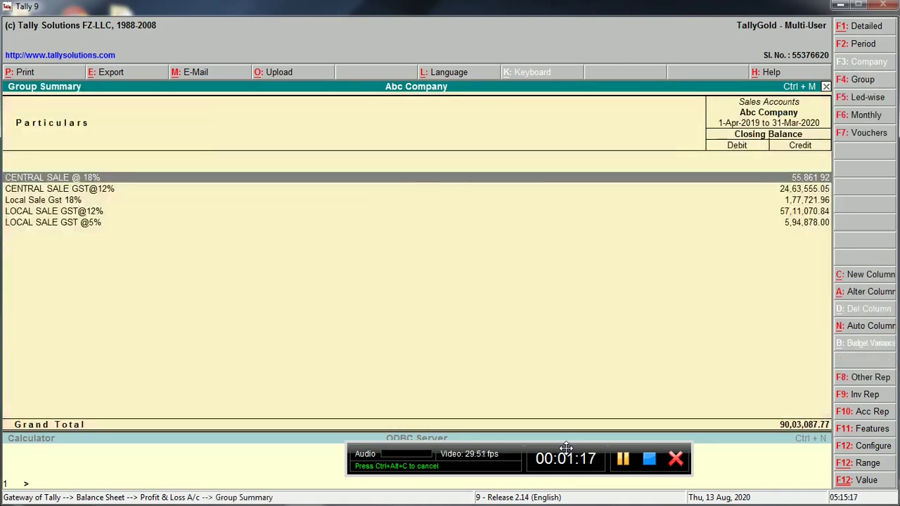
pyautogui.press('Escape')
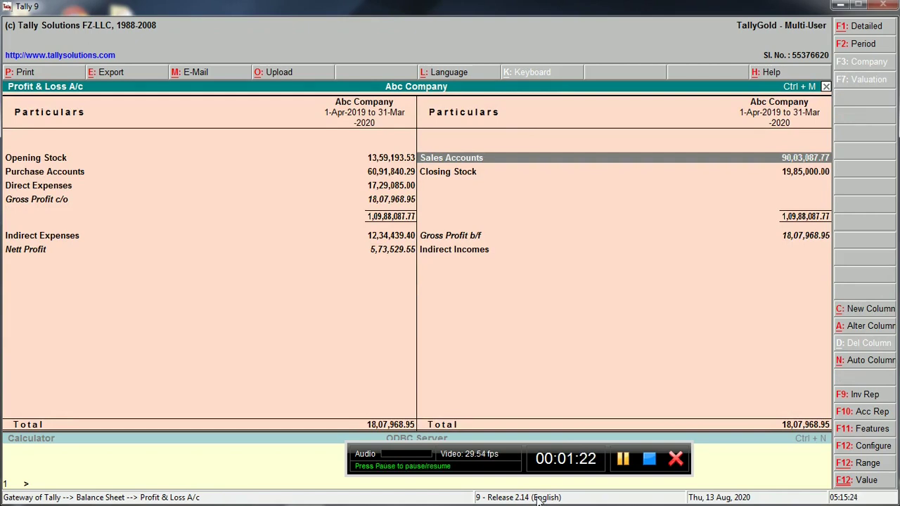
# Switch to Excel and enter "as per books" in A1 with 900000 in B1.
pyautogui.hotkey('alt', 'Tab')
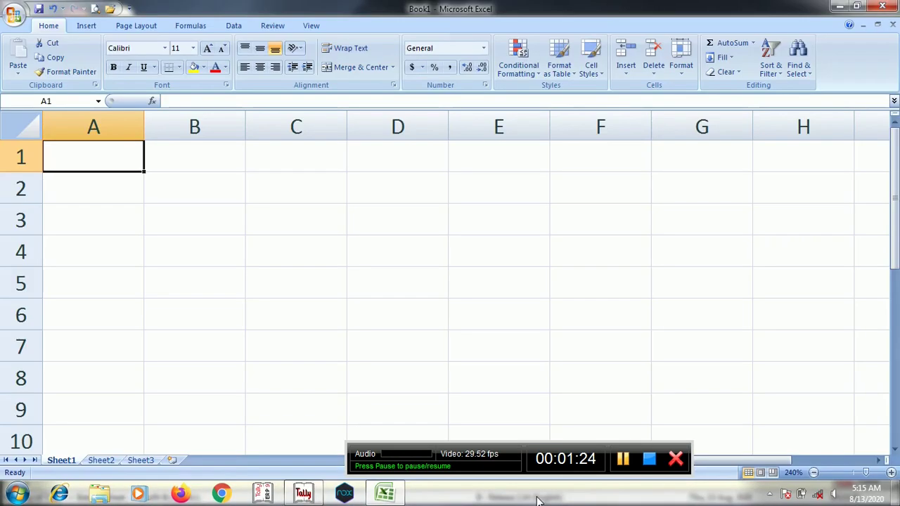
pyautogui.write('9')
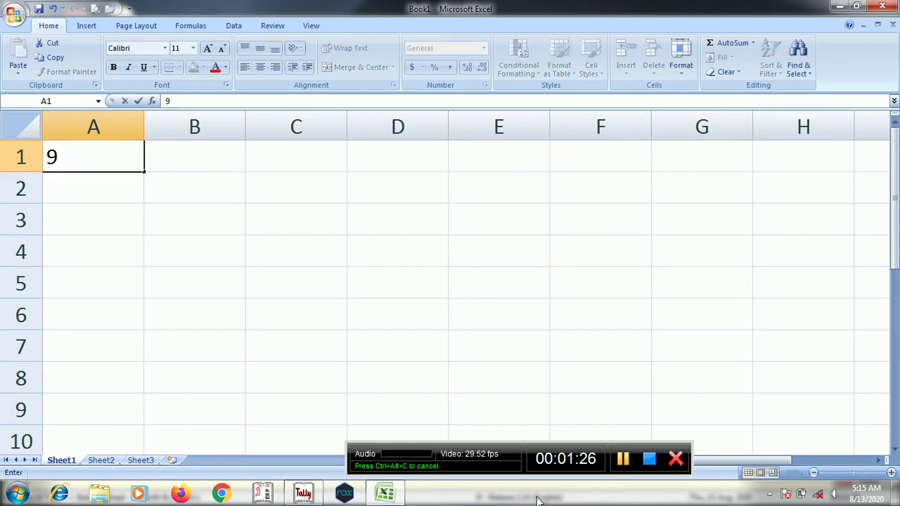
pyautogui.press('BackSpace')
pyautogui.write('as ')
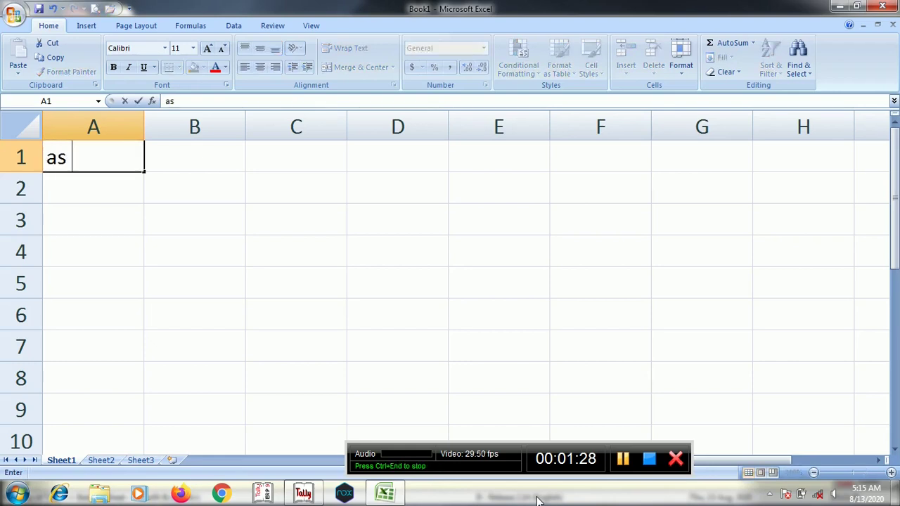
pyautogui.write('per books')
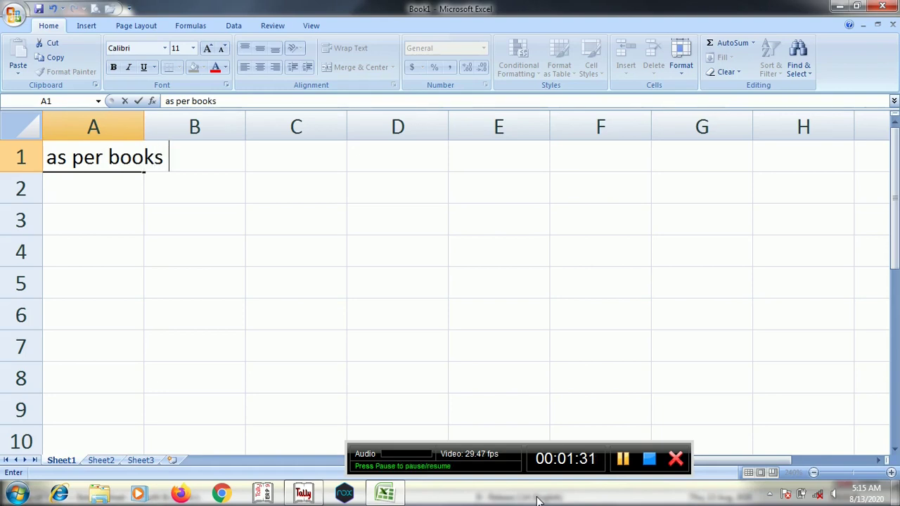
pyautogui.press('Return')
pyautogui.press('Up')
pyautogui.press('Right')
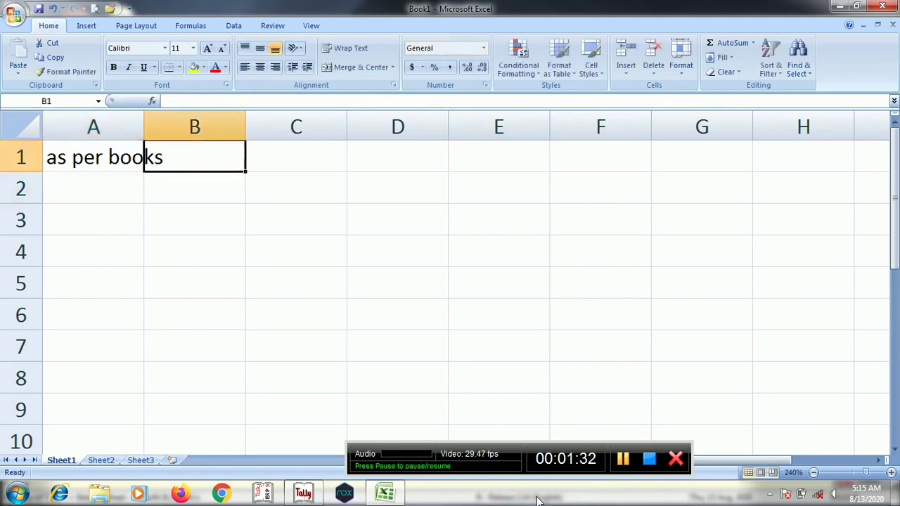
pyautogui.write('900000')
pyautogui.press('Return')
# Enter "gstr-1" in A2 and 800000 in B2.
pyautogui.press('Left')
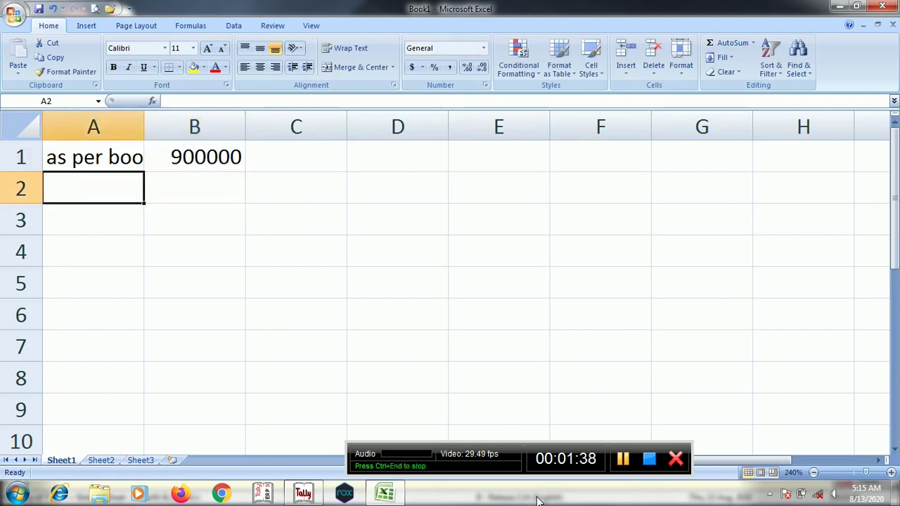
pyautogui.write('gstr')
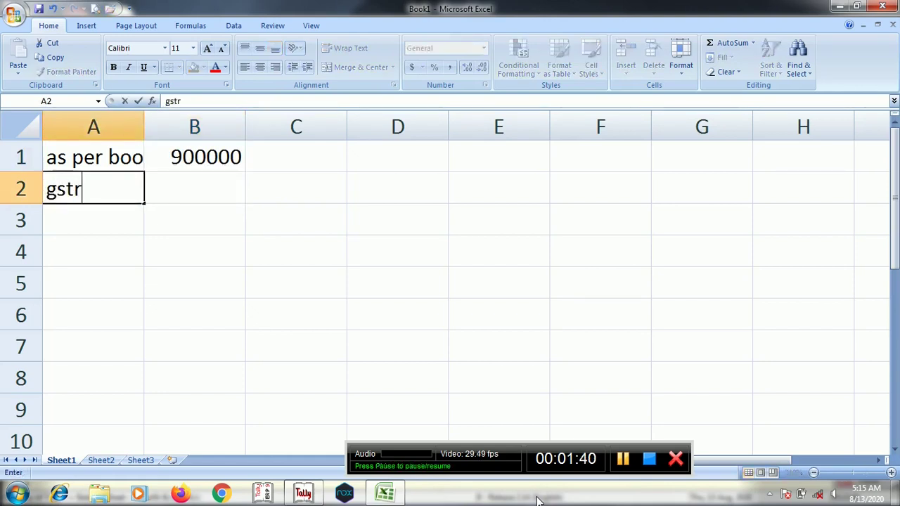
pyautogui.write('-1')
pyautogui.press('Return')
pyautogui.press('Up')
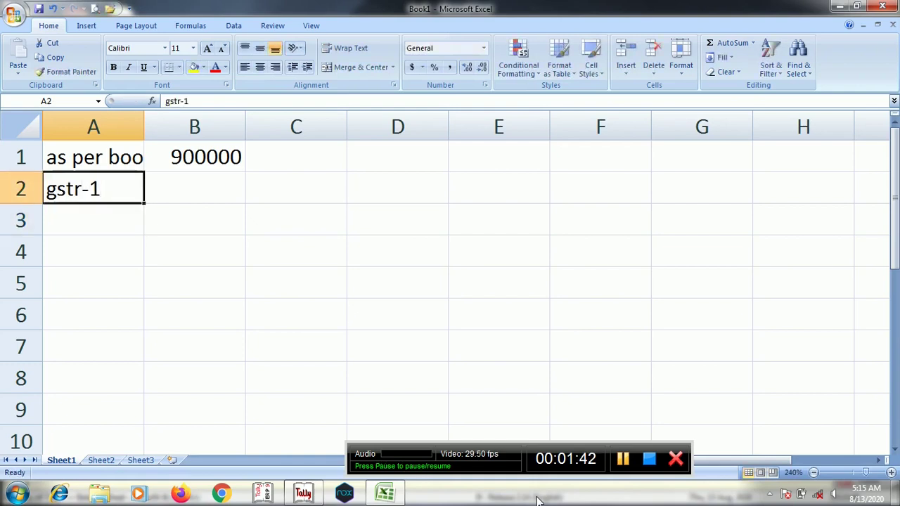
pyautogui.press('Right')
pyautogui.write('800000')
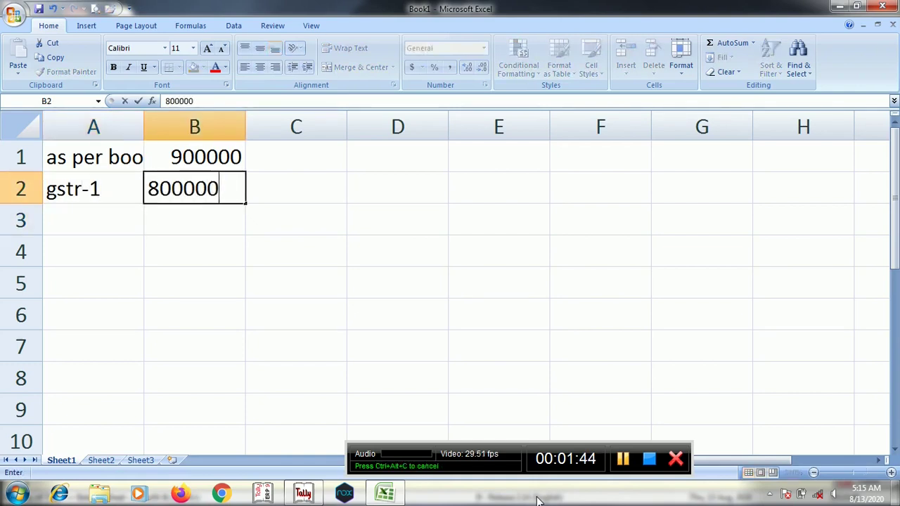
pyautogui.press('Return')
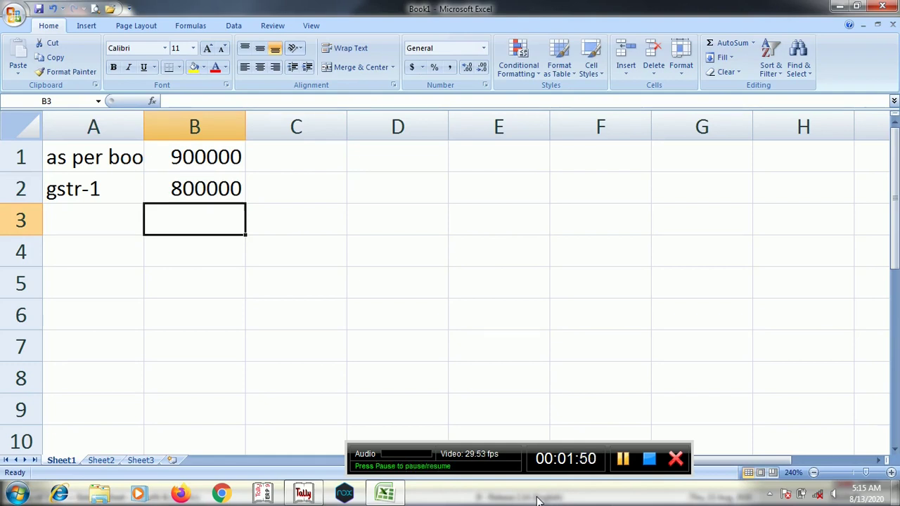
# Enter the difference of 100000 in B3, below the two sales figures.
pyautogui.press('Up')
pyautogui.press('Down')
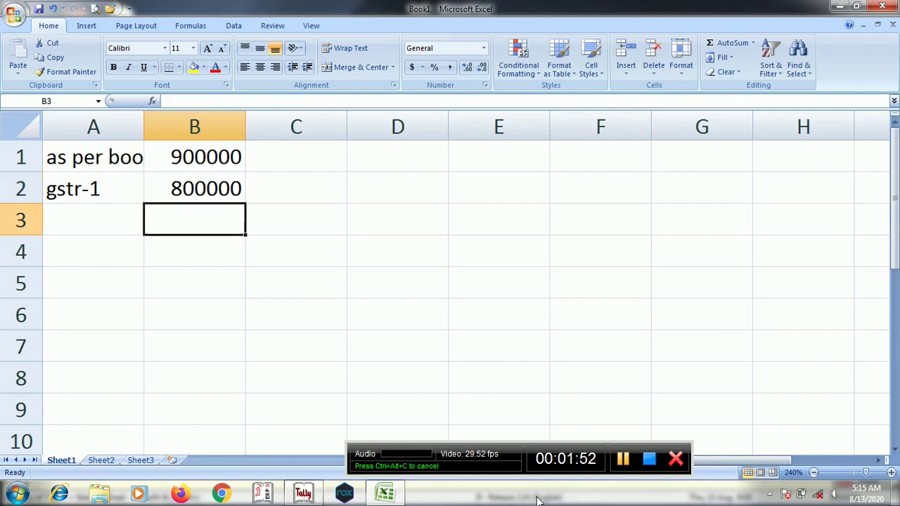
pyautogui.write('=')
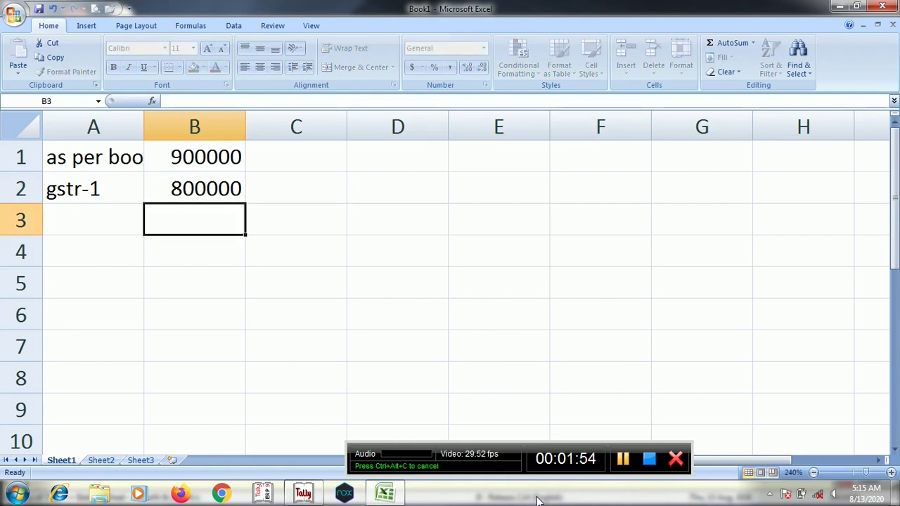
pyautogui.press('Escape')
pyautogui.write('100000')
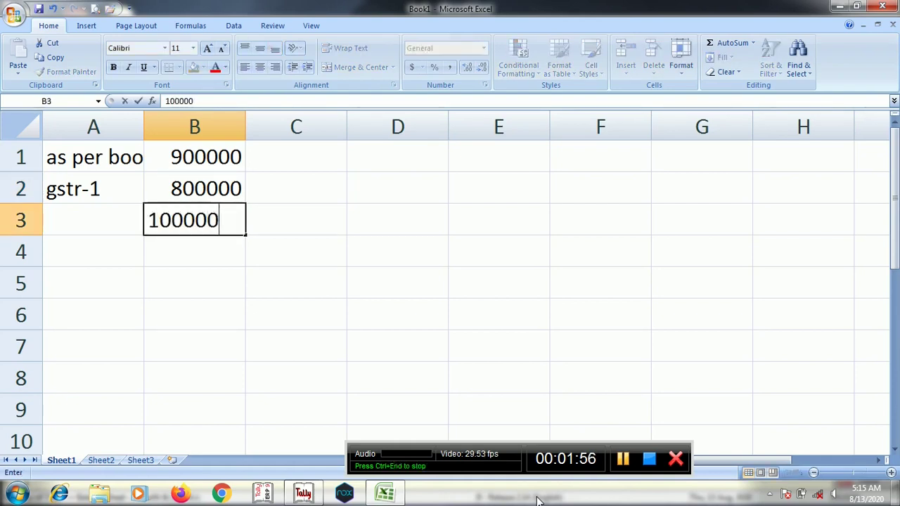
pyautogui.press('Return')
# Switch to Tally and open the Direct Expenses group summary from the Profit & Loss A/c.
pyautogui.hotkey('alt', 'Tab')
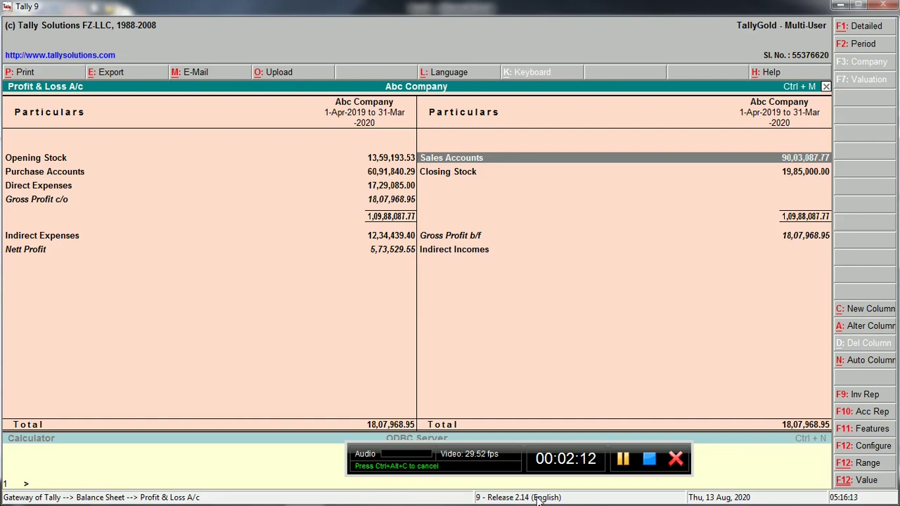
pyautogui.press('Left')
pyautogui.press('Down')
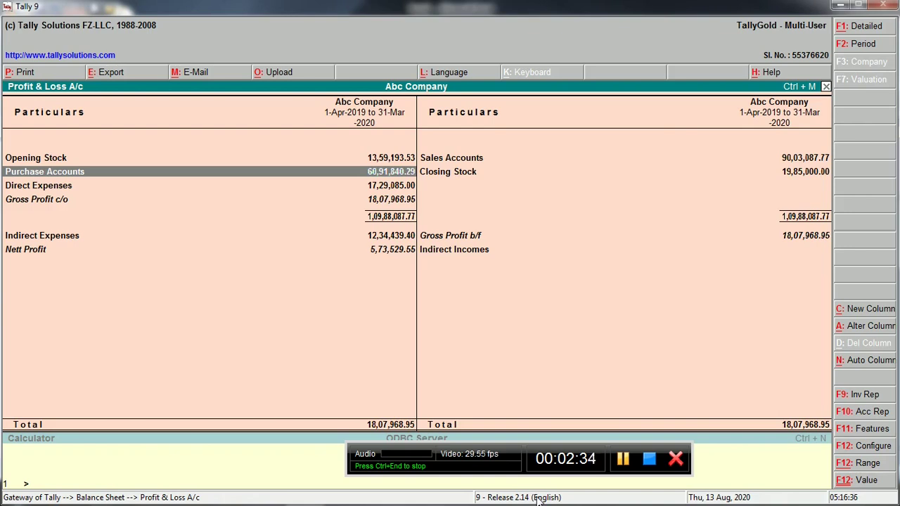
pyautogui.press('Down')
pyautogui.press('Return')
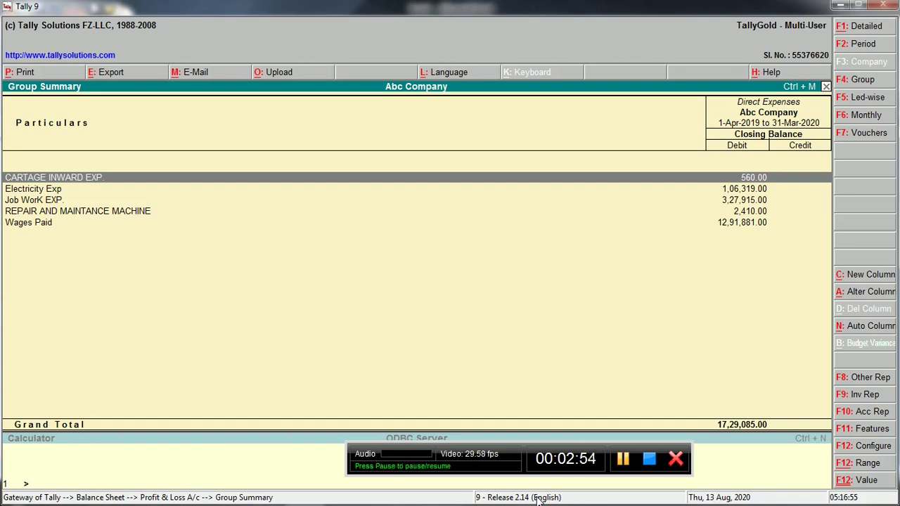
# Examine the monthly summary of the CARTAGE INWARD EXP. ledger, then return to the Direct Expenses group.
pyautogui.press('Return')
pyautogui.press('Up')
pyautogui.press('Up')
pyautogui.press('Up')
pyautogui.press('Up')
pyautogui.press('Up')
pyautogui.press('Up')
pyautogui.press('Up')
pyautogui.press('Up')
pyautogui.press('Up')
pyautogui.press('Up')
pyautogui.press('Up')
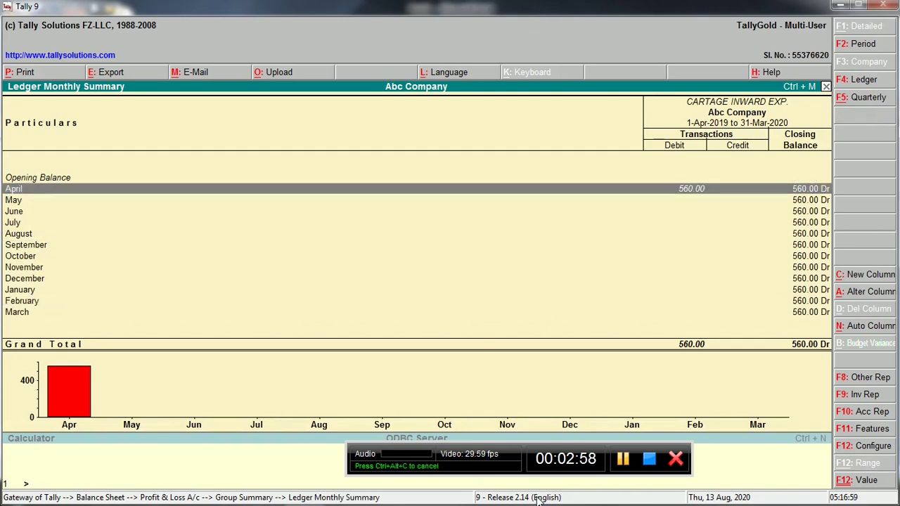
pyautogui.press('Escape')
# Review the Electricity Exp ledger's monthly summary and open its March vouchers.
pyautogui.press('Down')
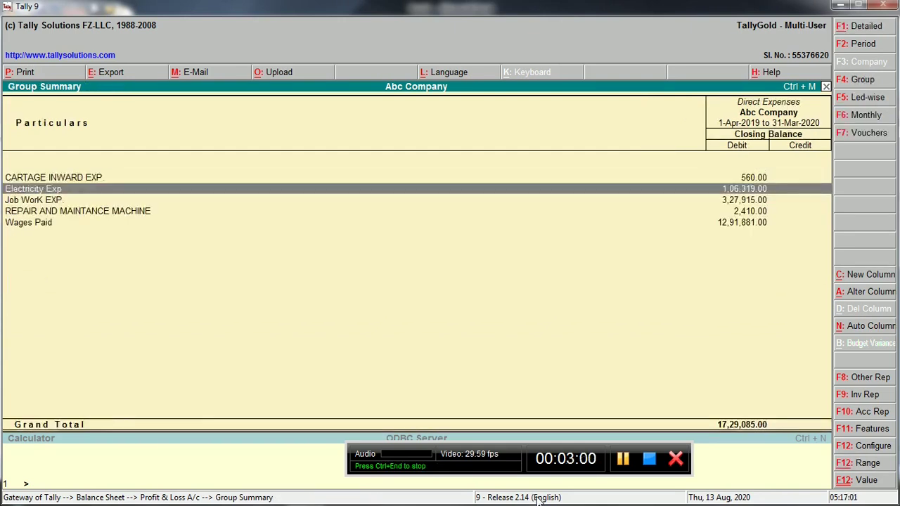
pyautogui.press('Up')
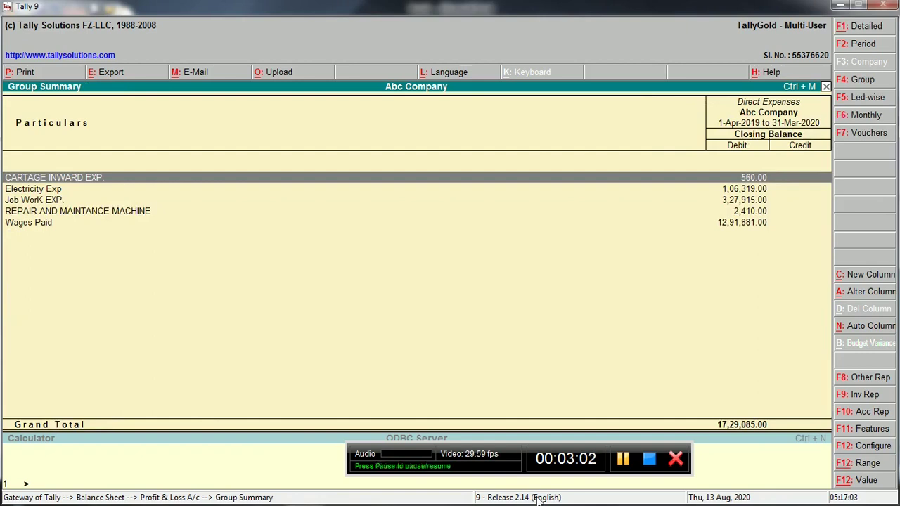
pyautogui.press('Down')
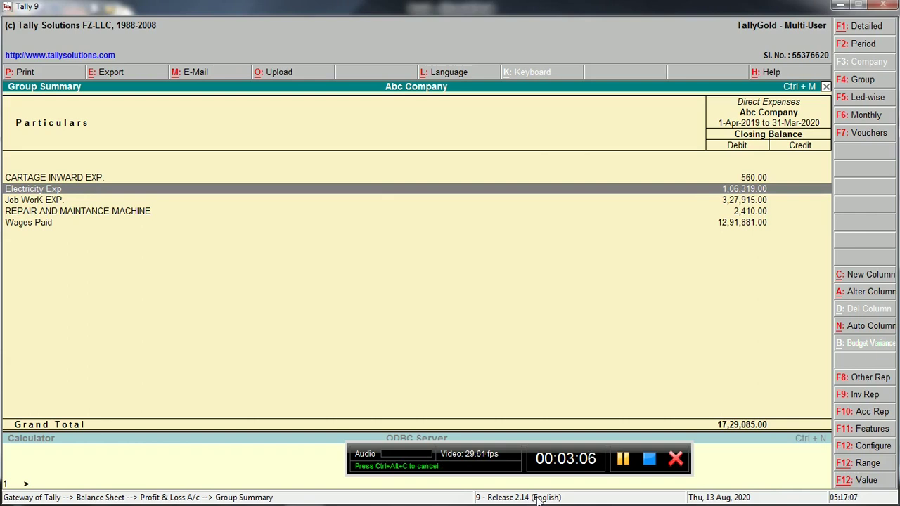
pyautogui.press('Return')
pyautogui.press('Up')
pyautogui.press('Up')
pyautogui.press('Down')
pyautogui.press('Down')
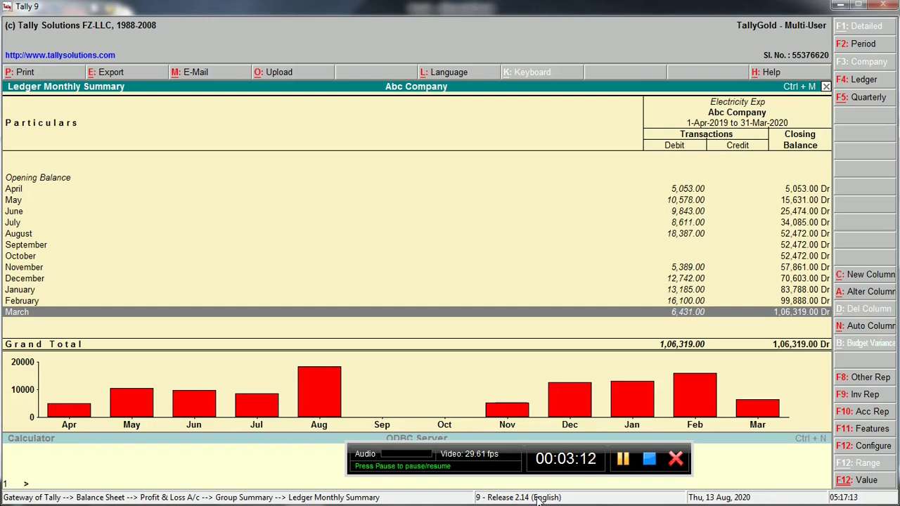
pyautogui.press('Return')
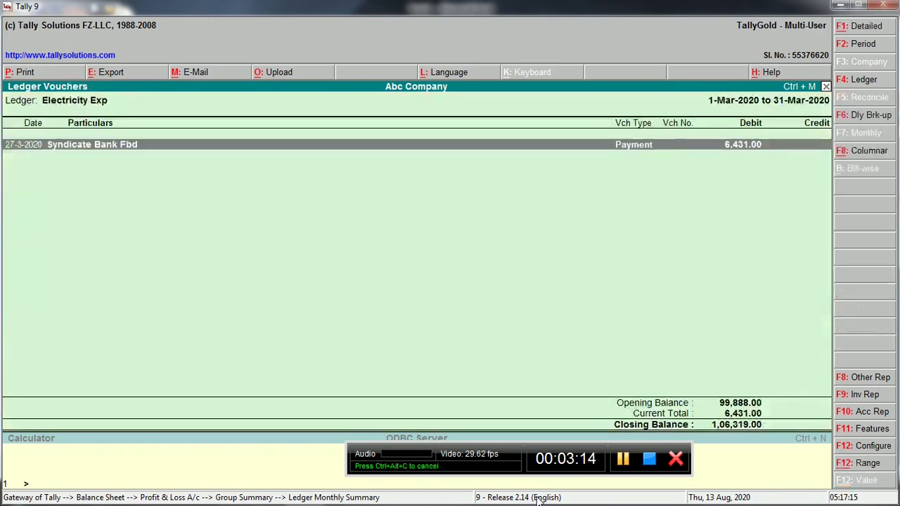
# Start a new voucher from the Electricity Exp vouchers, make it a Journal and date it 31-Mar-2020.
pyautogui.press('Return')
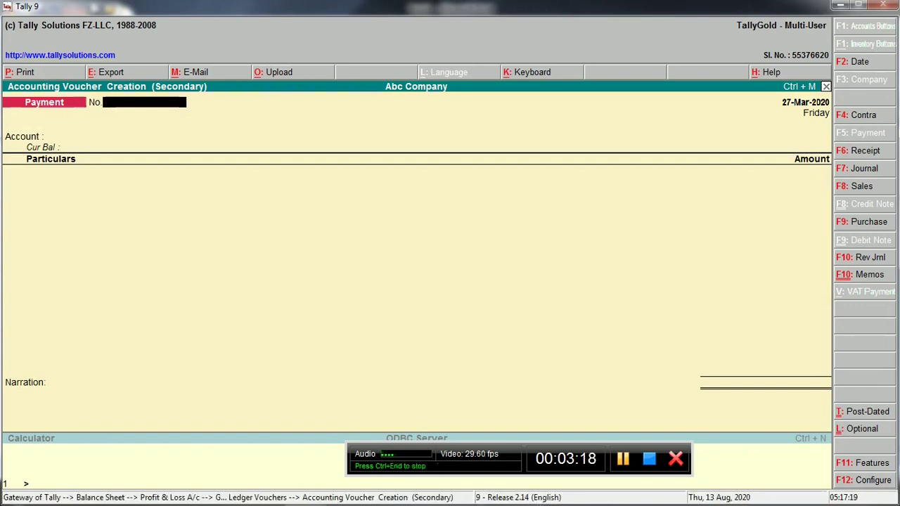
pyautogui.click(625, 459)
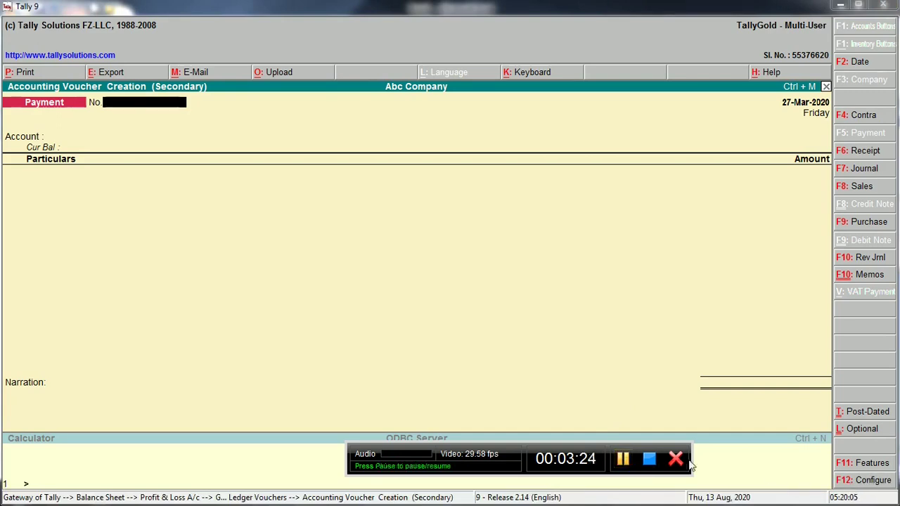
pyautogui.click(865, 172)
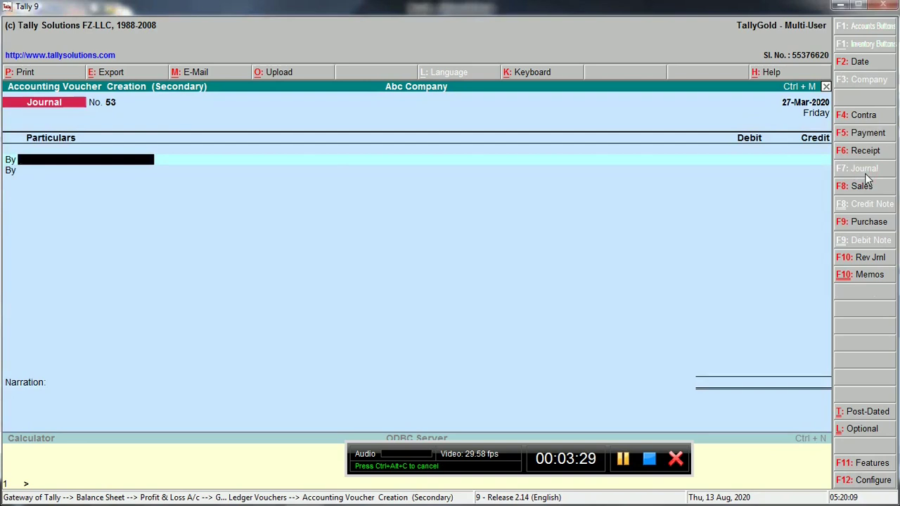
pyautogui.press('F2')
pyautogui.write('31.')
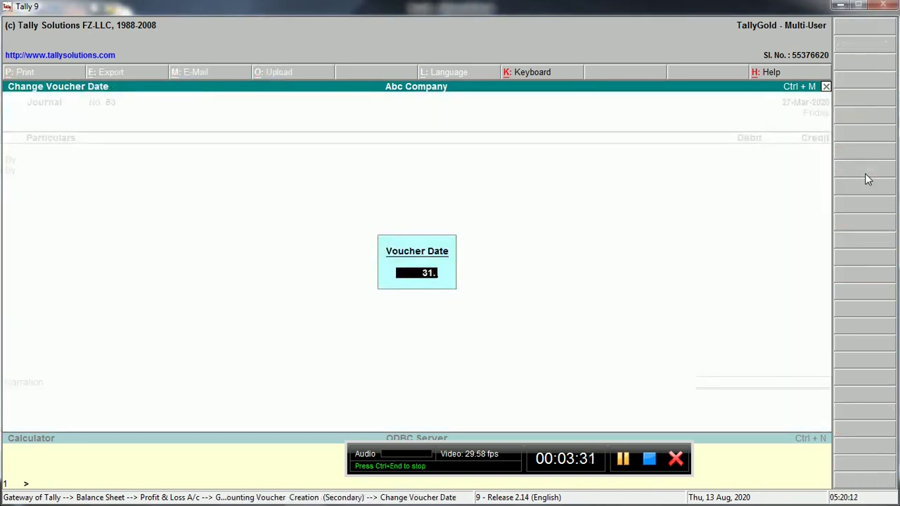
pyautogui.press('Return')
# Debit the Electricity Exp ledger with 8,850 in the journal voucher.
pyautogui.write('Ele')
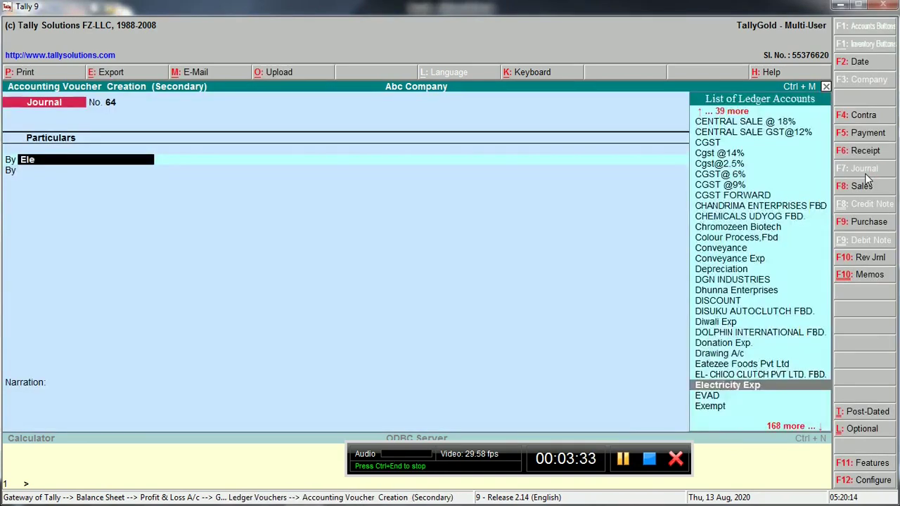
pyautogui.press('Return')
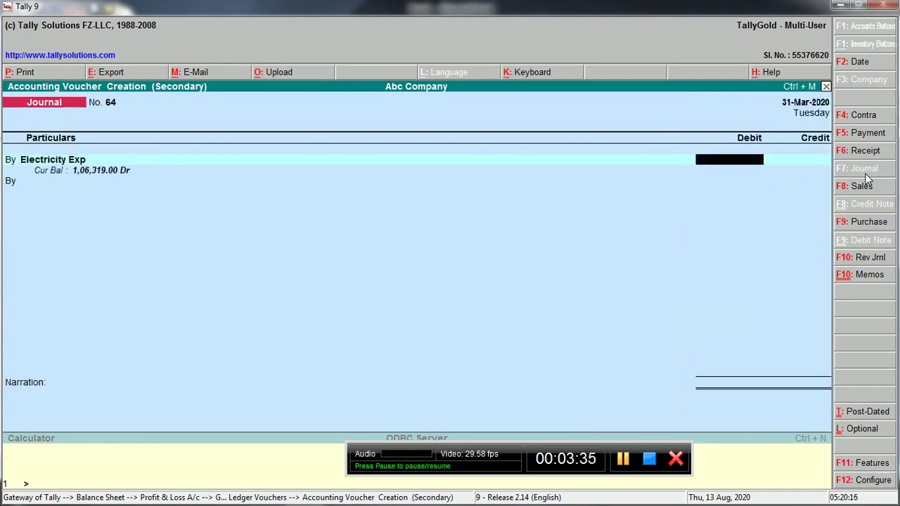
pyautogui.write('8,850')
pyautogui.press('Return')
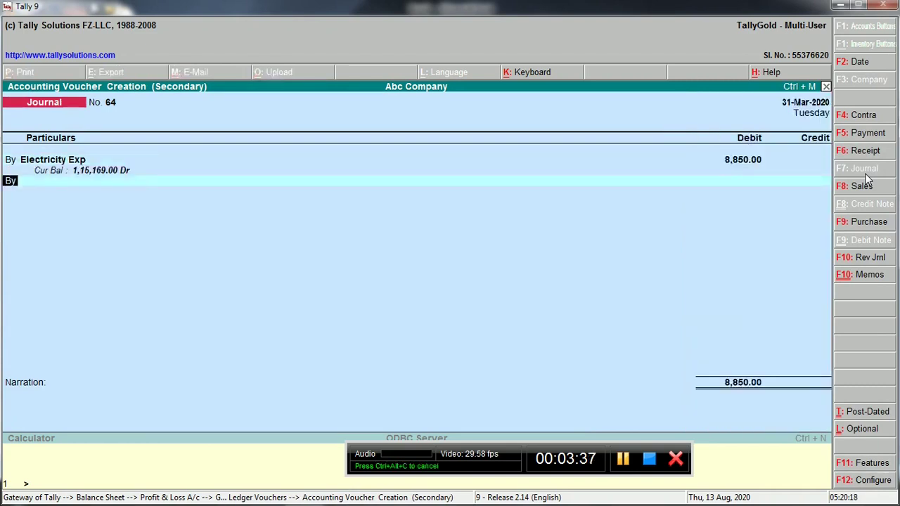
# Add a credit line to the journal voucher with a new ledger named Electricity Exp Payable under the Provisions group.
pyautogui.press('t')
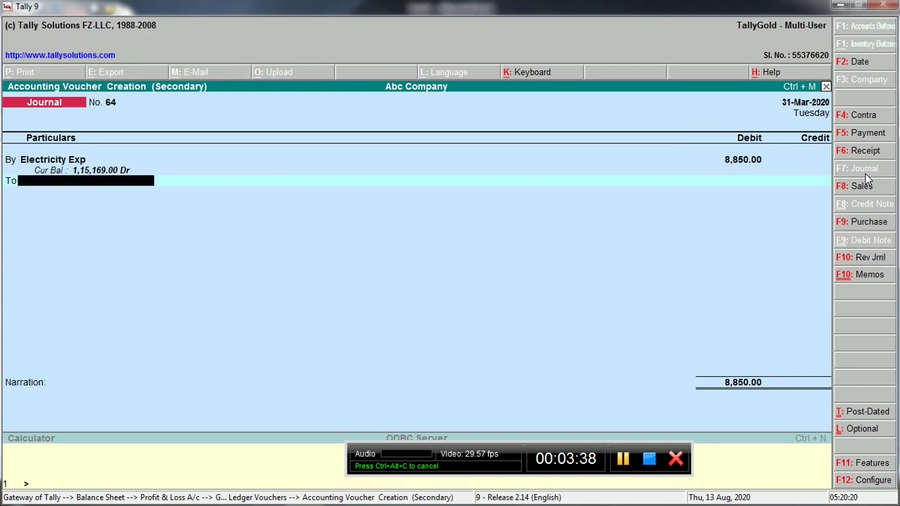
pyautogui.hotkey('alt', 'c')
pyautogui.write('Ele')
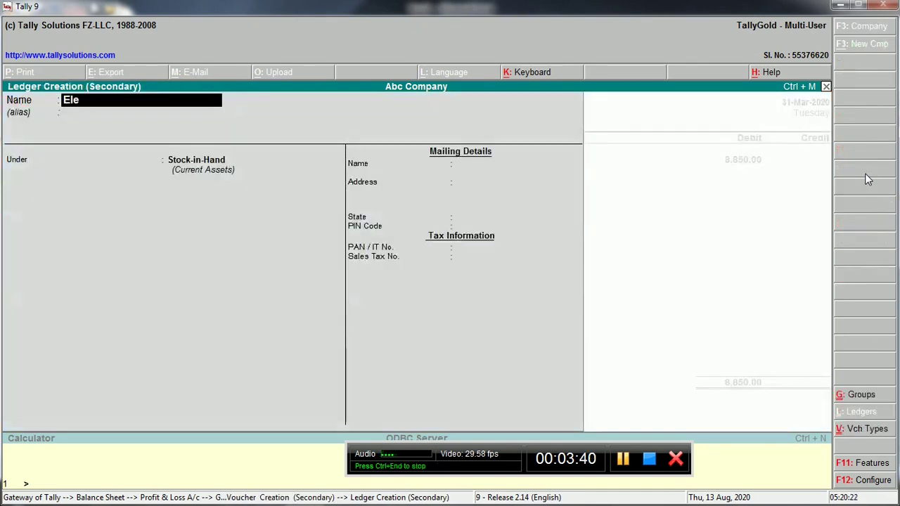
pyautogui.write('ctric')
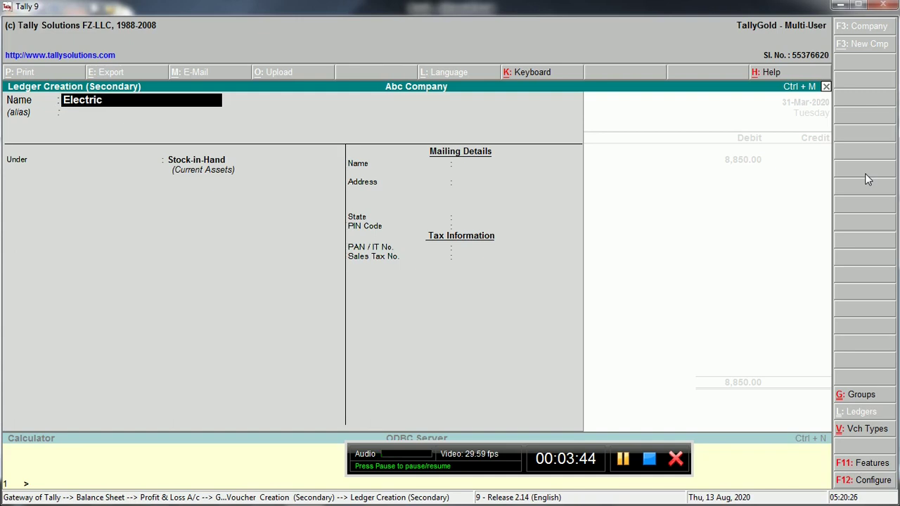
pyautogui.write('ity Ex')
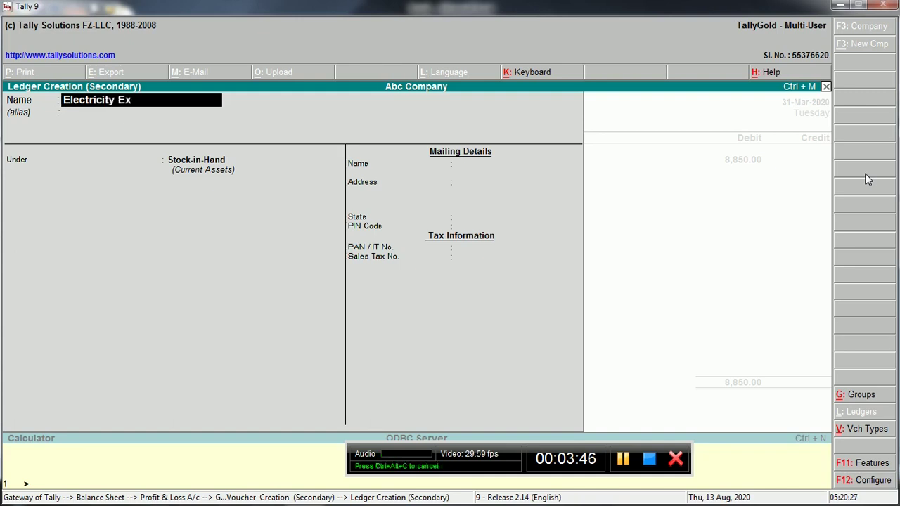
pyautogui.write('p Payable')
pyautogui.press('Return')
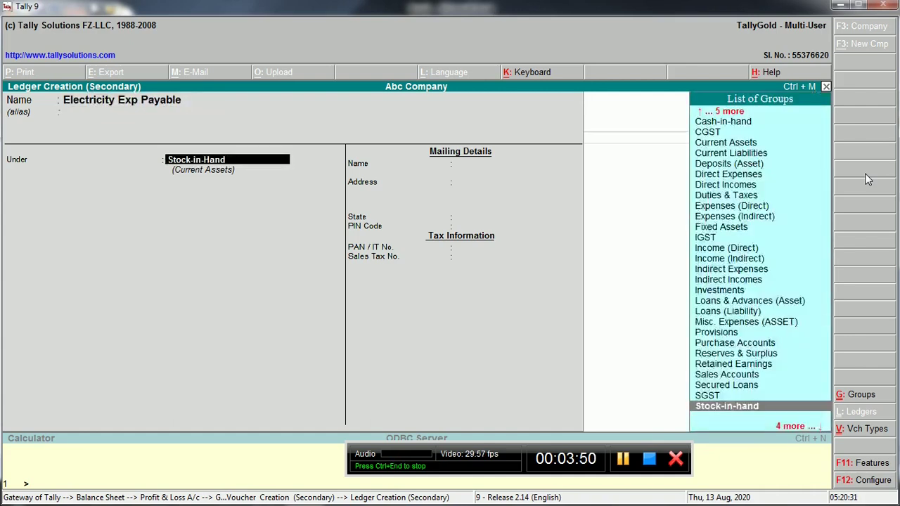
pyautogui.write('Pro')
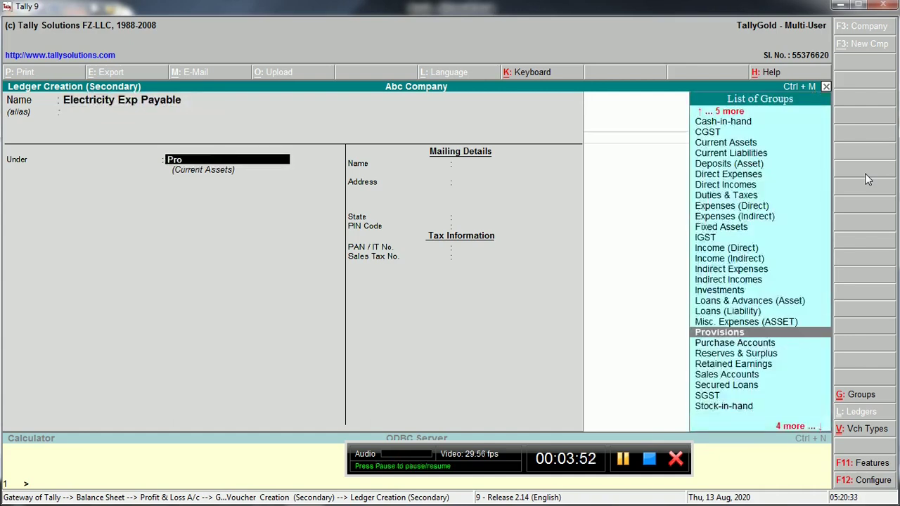
pyautogui.press('Return')
pyautogui.hotkey('ctrl', 'a')
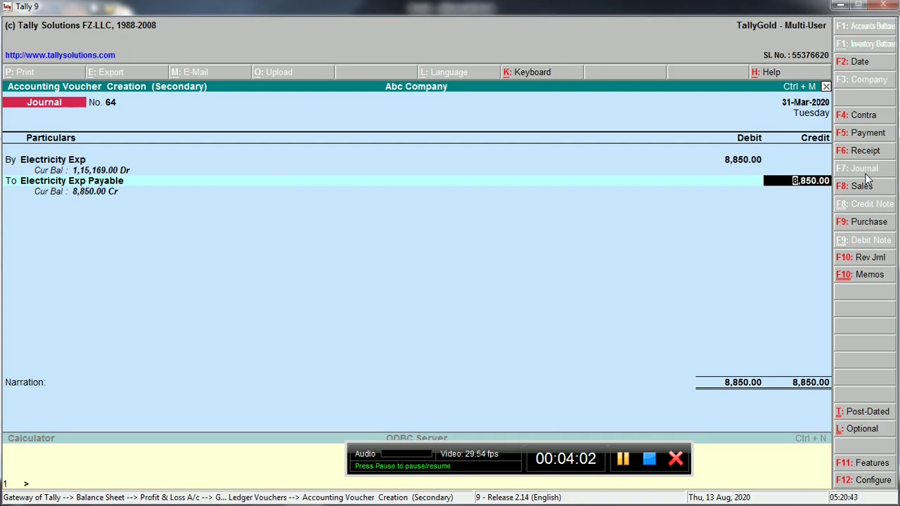
# Credit Electricity Exp Payable with 8,850, enter the narration "for the mo march" and save the journal voucher.
pyautogui.press('Return')
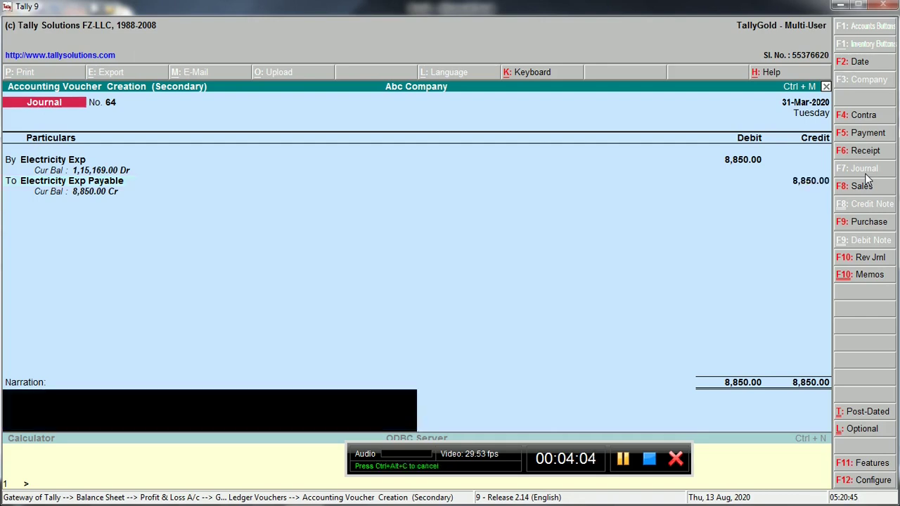
pyautogui.write('for the mo amar')
pyautogui.press('BackSpace')
pyautogui.press('BackSpace')
pyautogui.press('BackSpace')
pyautogui.press('BackSpace')
pyautogui.write('march')
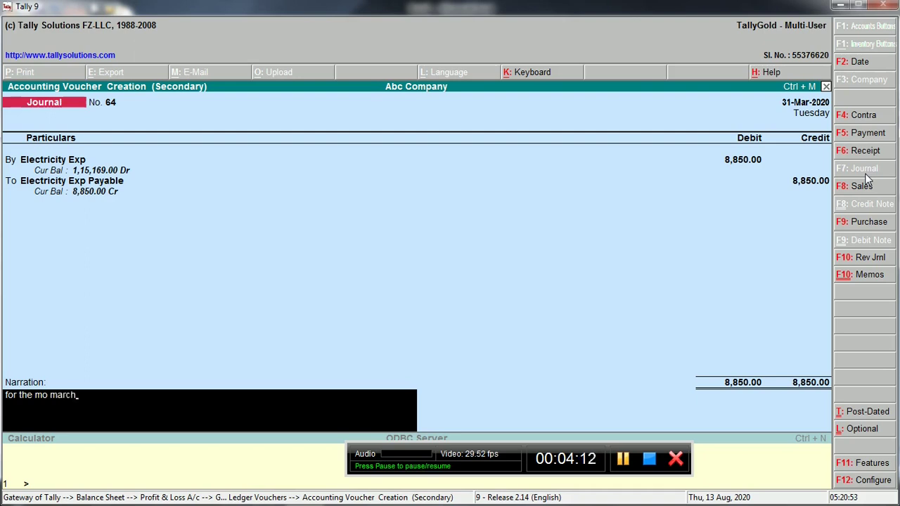
pyautogui.press('Return')
pyautogui.press('Return')
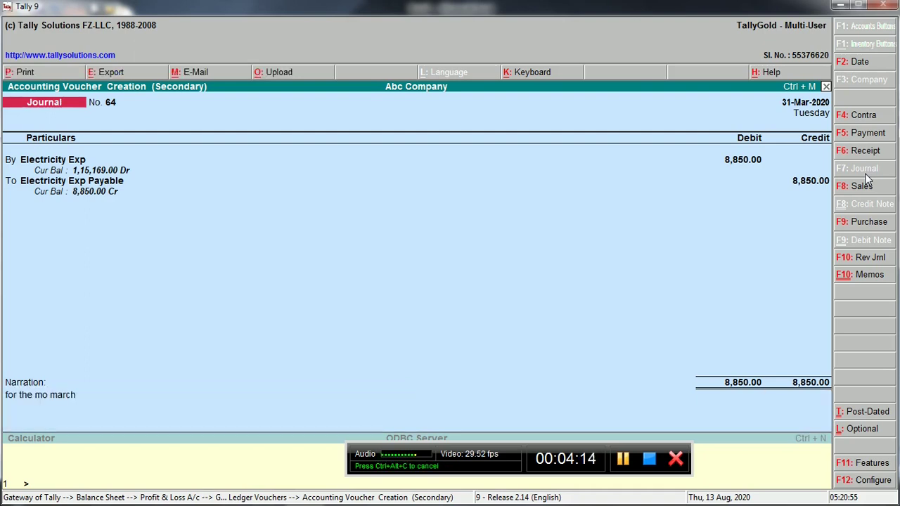
# Return to the Direct Expenses group and look at the Job WorK EXP. ledger's monthly summary.
pyautogui.press('Escape')
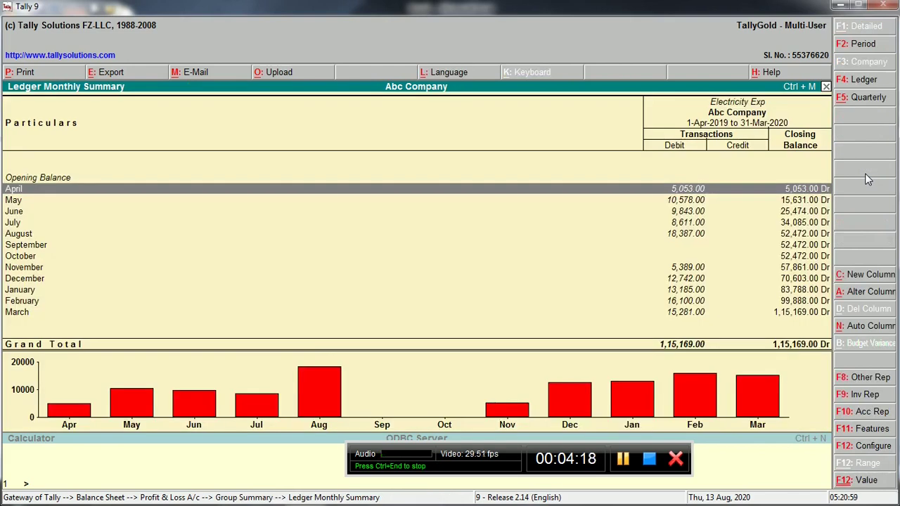
pyautogui.press('Escape')
pyautogui.press('Down')
pyautogui.press('Return')
pyautogui.press('Escape')
pyautogui.press('Down')
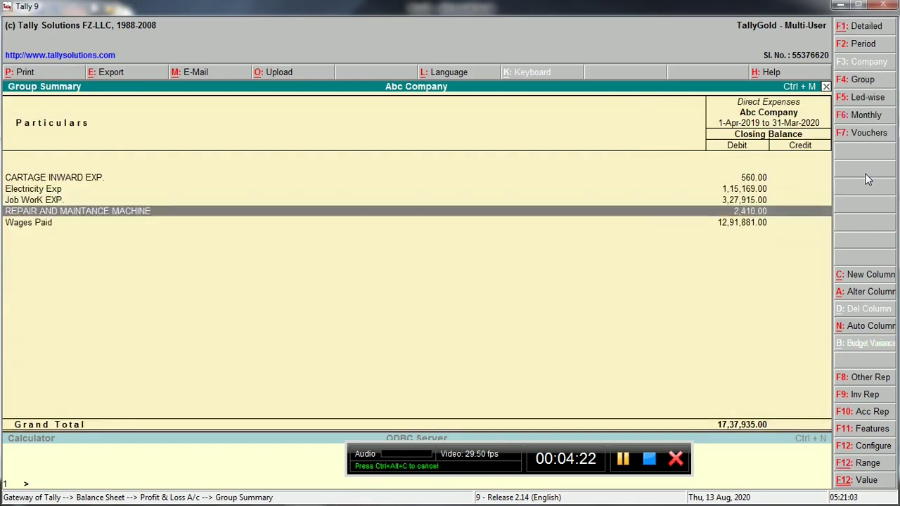
# Examine the monthly summary of the REPAIR AND MAINTANCE MACHINE ledger, then return to the Direct Expenses group.
pyautogui.press('Return')
pyautogui.press('Up')
pyautogui.press('Up')
pyautogui.press('Up')
pyautogui.press('Up')
pyautogui.press('Up')
pyautogui.press('Up')
pyautogui.press('Up')
pyautogui.press('Up')
pyautogui.press('Up')
pyautogui.press('Up')
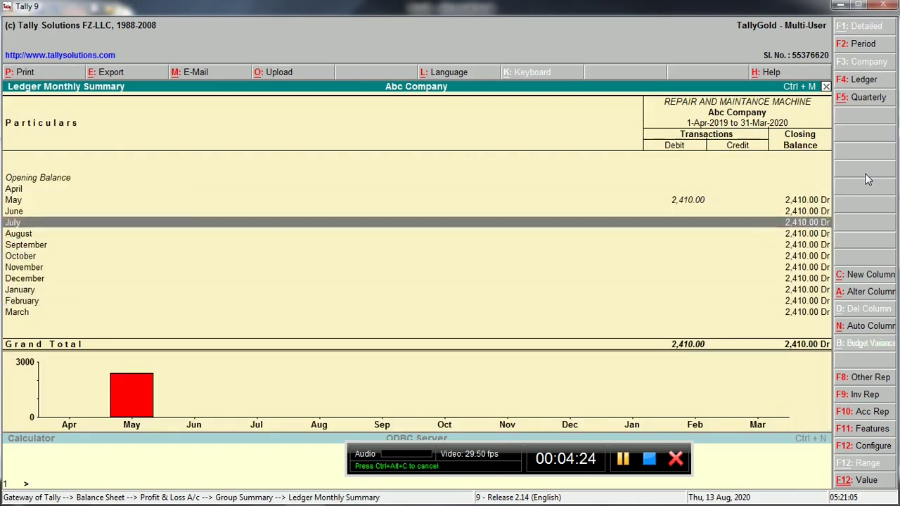
pyautogui.press('Escape')
# Review the Wages Paid ledger's March vouchers and inspect its 31-3-2020 Wages Payable journal without altering it.
pyautogui.press('Down')
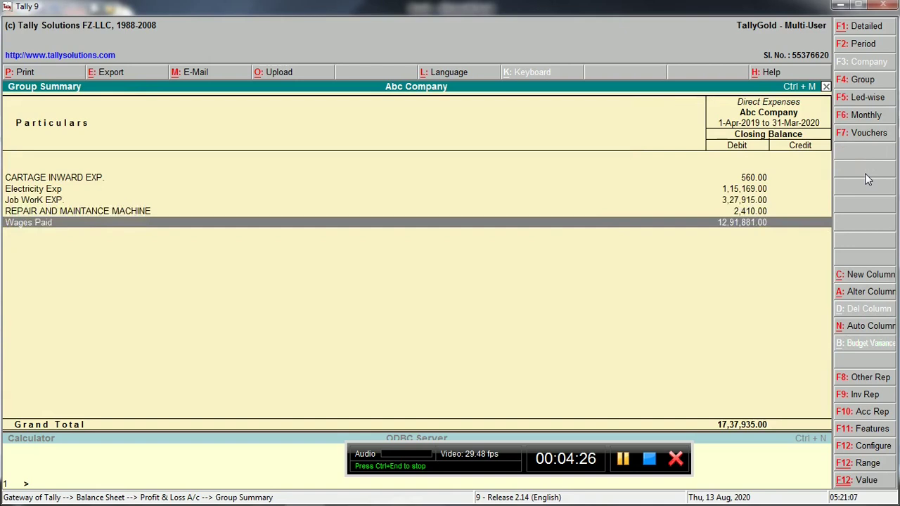
pyautogui.press('Return')
pyautogui.press('Return')
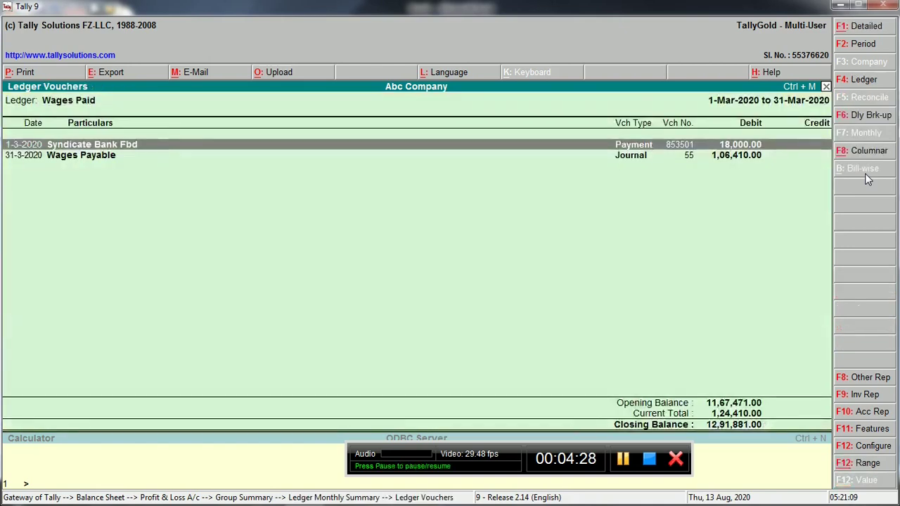
pyautogui.press('Down')
pyautogui.press('Up')
pyautogui.press('Down')
pyautogui.press('Return')
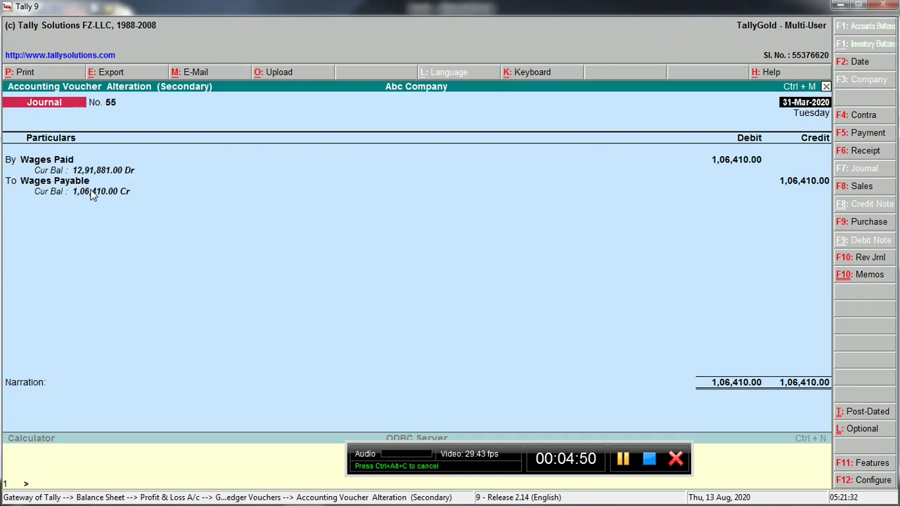
pyautogui.press('Escape')
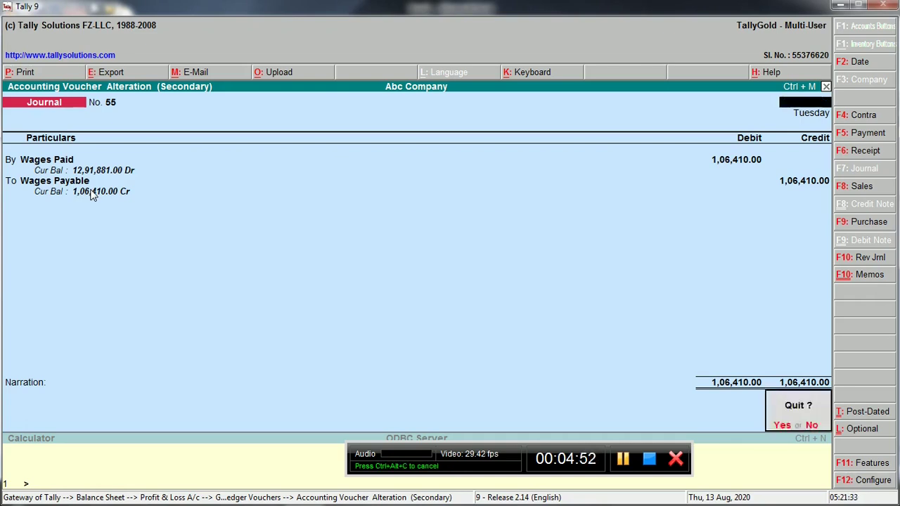
pyautogui.press('y')
pyautogui.press('Escape')
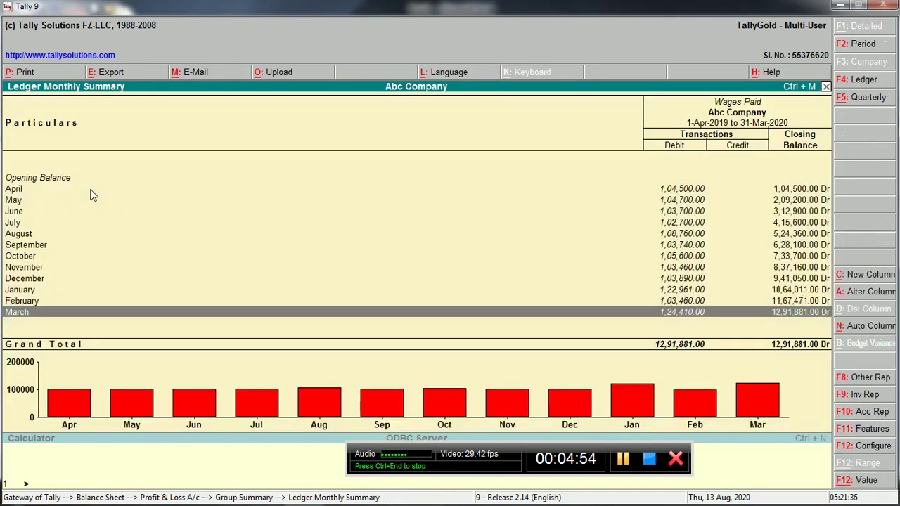
# Go back to the Profit & Loss A/c and open the Indirect Expenses group.
pyautogui.press('Escape')
pyautogui.press('Escape')
pyautogui.press('Down')
pyautogui.press('Down')
pyautogui.press('Down')
pyautogui.press('Up')
pyautogui.press('Return')
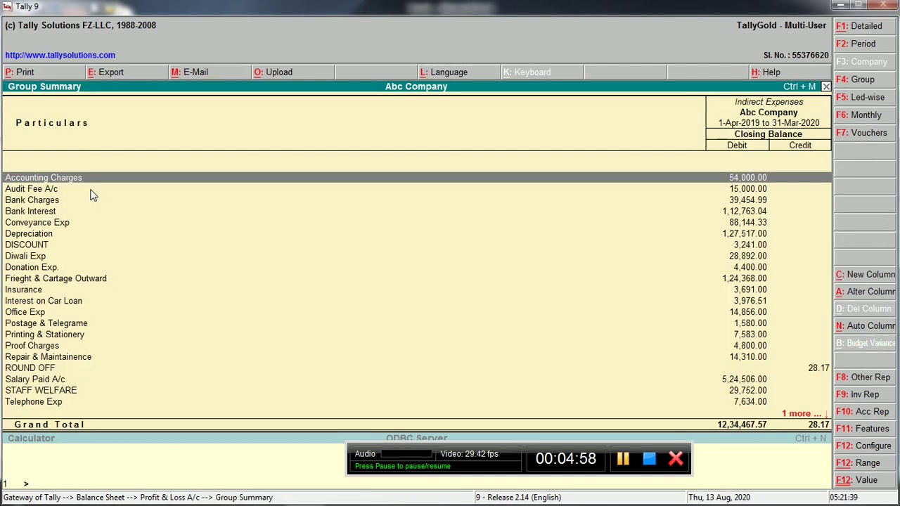
# Examine the Accounting Charges ledger's monthly summary, then return to the Indirect Expenses group.
pyautogui.press('Return')
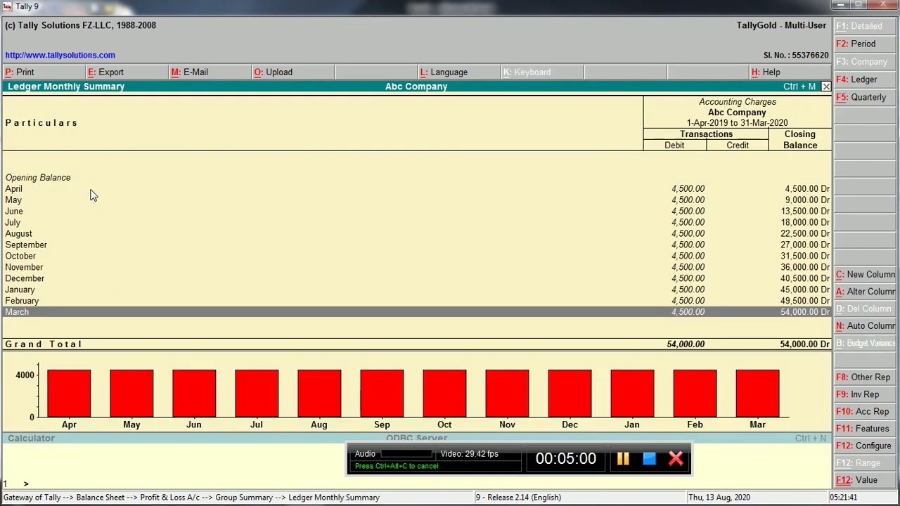
pyautogui.press('Escape')
pyautogui.press('Down')
pyautogui.press('Up')
pyautogui.press('Return')
pyautogui.press('Escape')
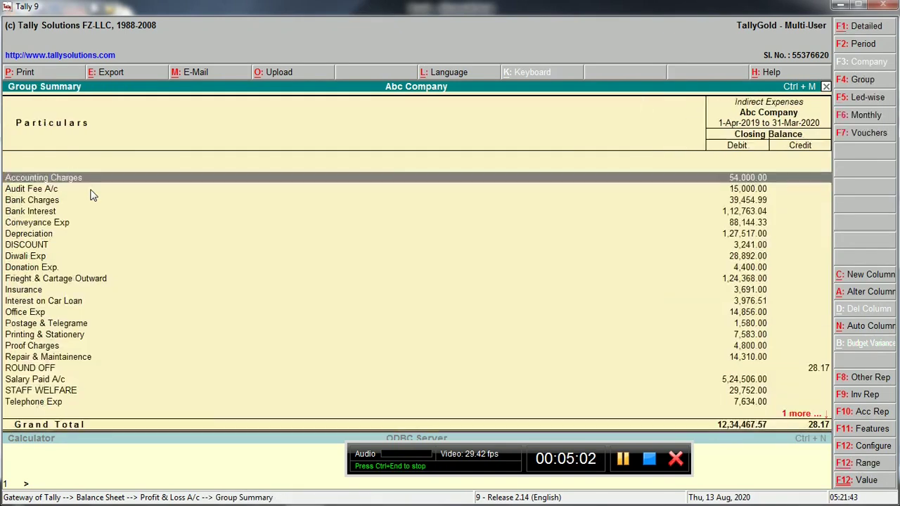
# Review the Audit Fee A/c ledger's monthly summary and its September voucher, then return to the Indirect Expenses group.
pyautogui.press('Down')
pyautogui.press('Return')
pyautogui.press('Up')
pyautogui.press('Up')
pyautogui.press('Up')
pyautogui.press('Up')
pyautogui.press('Up')
pyautogui.press('Up')
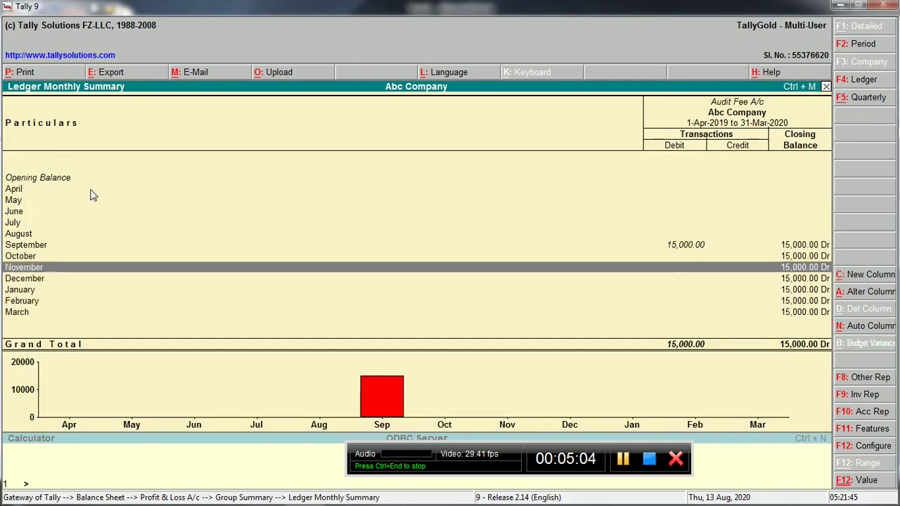
pyautogui.press('Return')
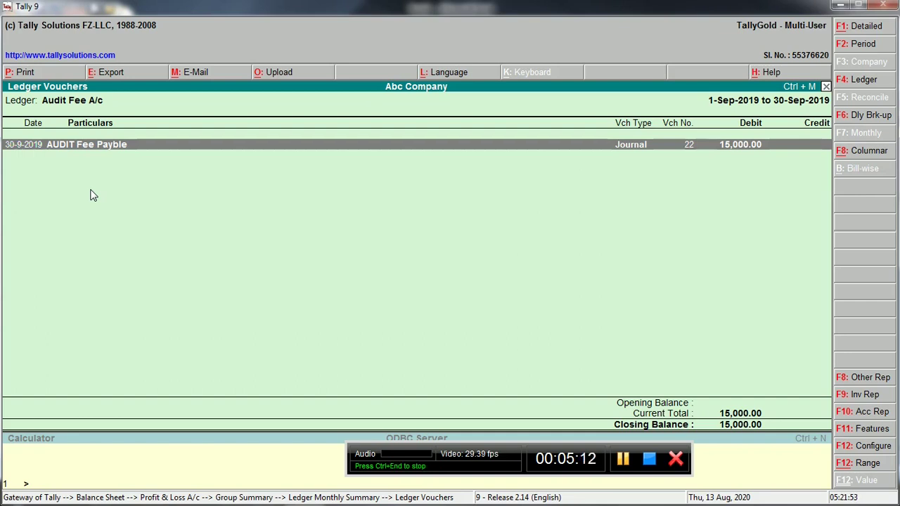
pyautogui.press('Escape')
pyautogui.press('Escape')
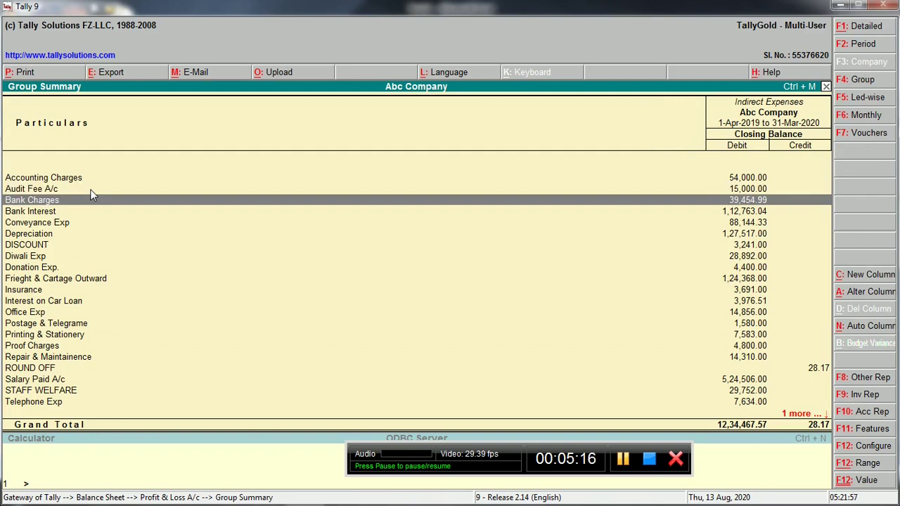
# Inspect the Depreciation ledger's 31-Mar-2020 journal voucher, then back out to the Balance Sheet without altering it.
pyautogui.press('Down')
pyautogui.press('Down')
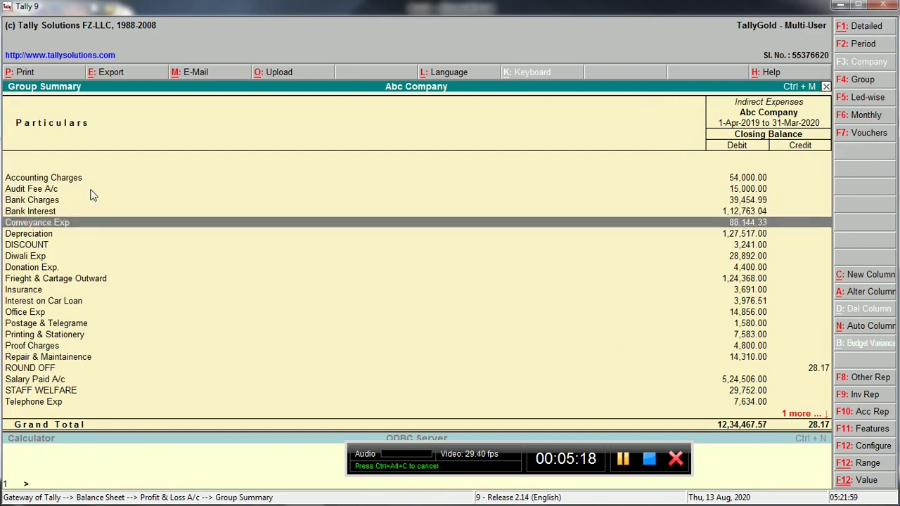
pyautogui.press('Down')
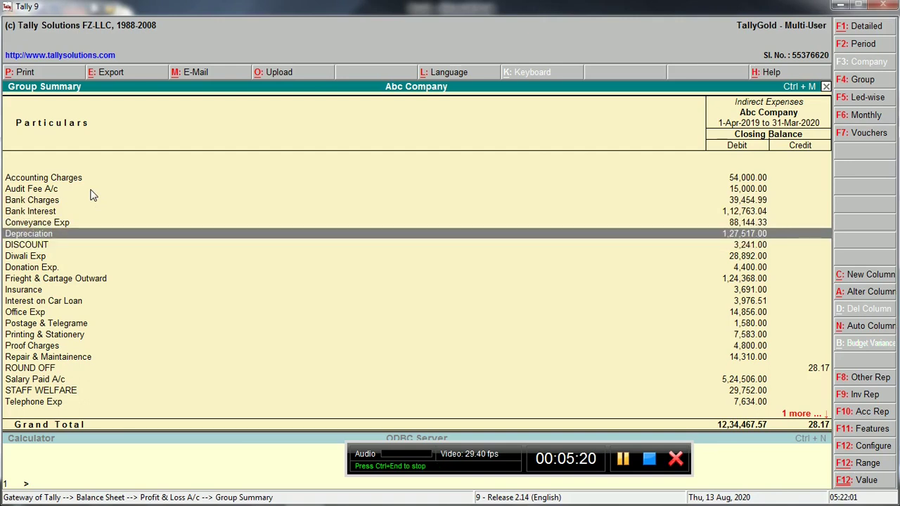
pyautogui.press('Return')
pyautogui.press('Return')
pyautogui.press('Return')
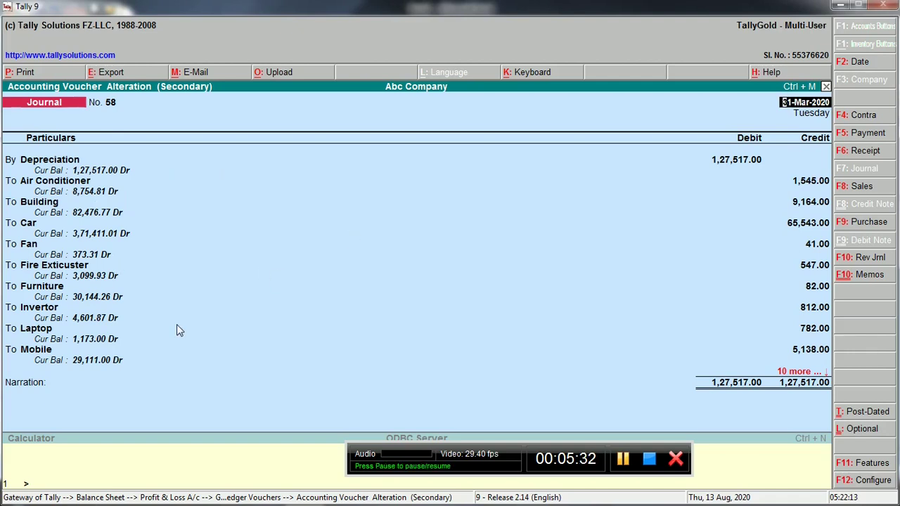
pyautogui.press('Escape')
pyautogui.press('Escape')
pyautogui.press('Escape')
pyautogui.press('Escape')
pyautogui.press('Escape')
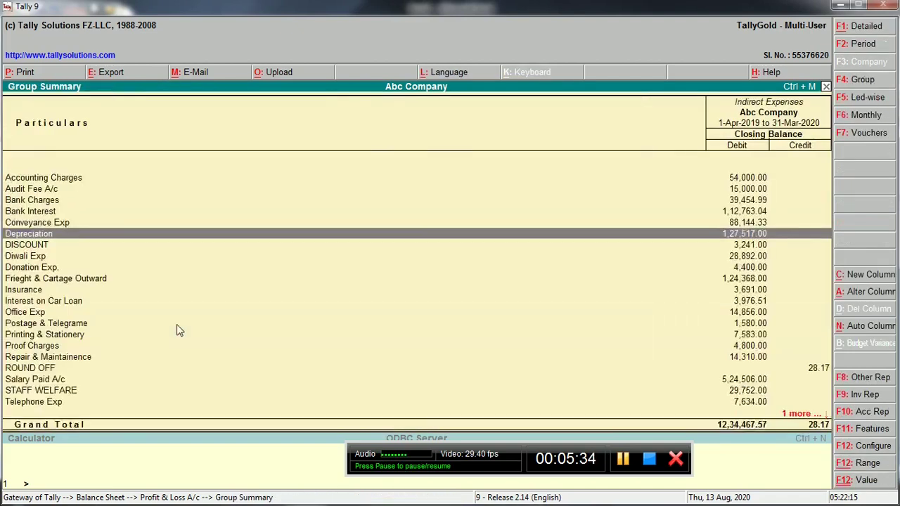
# Open Fixed Assets from the Balance Sheet and examine the Air Conditioner ledger's monthly summary.
pyautogui.press('Right')
pyautogui.press('Up')
pyautogui.press('Up')
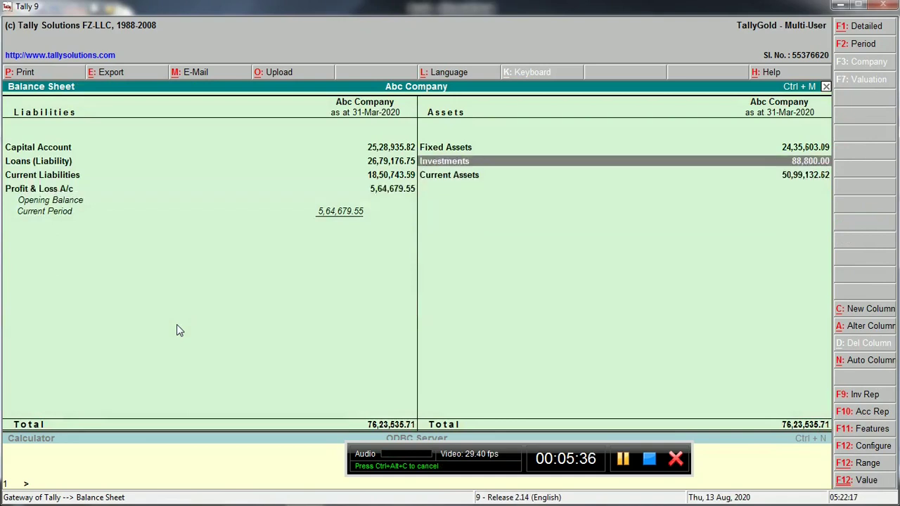
pyautogui.press('Return')
pyautogui.press('Return')
pyautogui.press('Up')
pyautogui.press('Up')
pyautogui.press('Up')
pyautogui.press('Up')
pyautogui.press('Up')
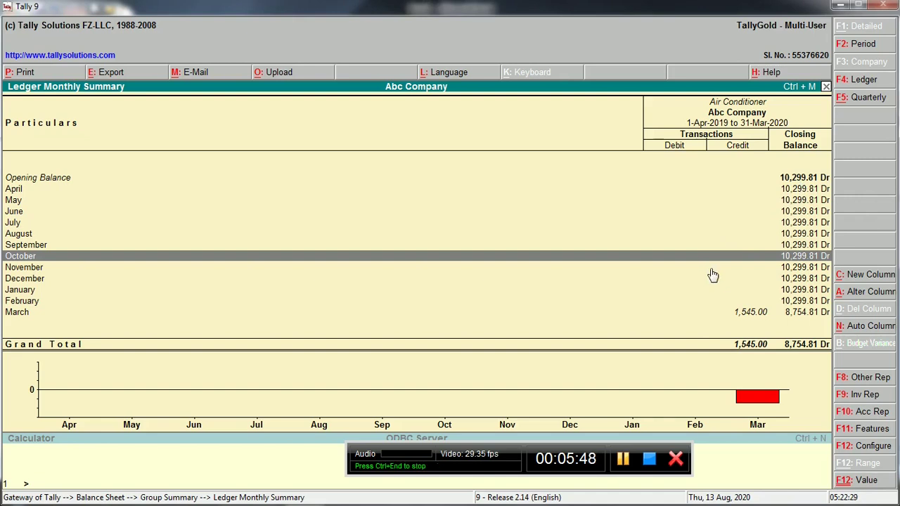
# Calculate 15% depreciation on the Air Conditioner's opening balance as 10299.81*15%, then return to the ledger summary.
pyautogui.hotkey('ctrl', 'n')
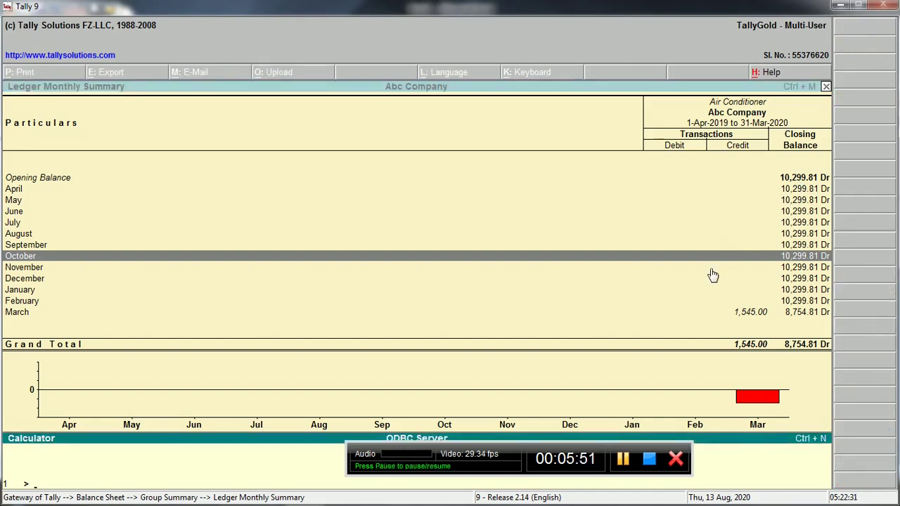
pyautogui.write('10599.81*15%')
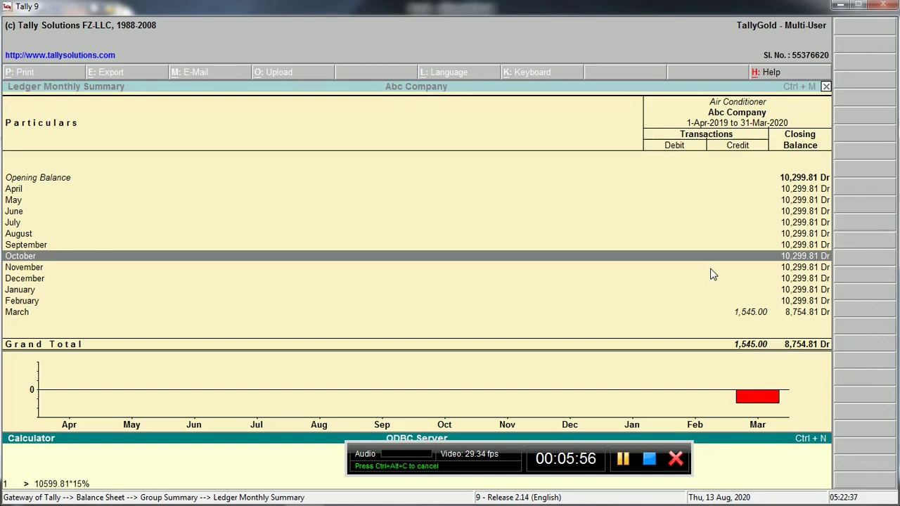
pyautogui.press('Return')
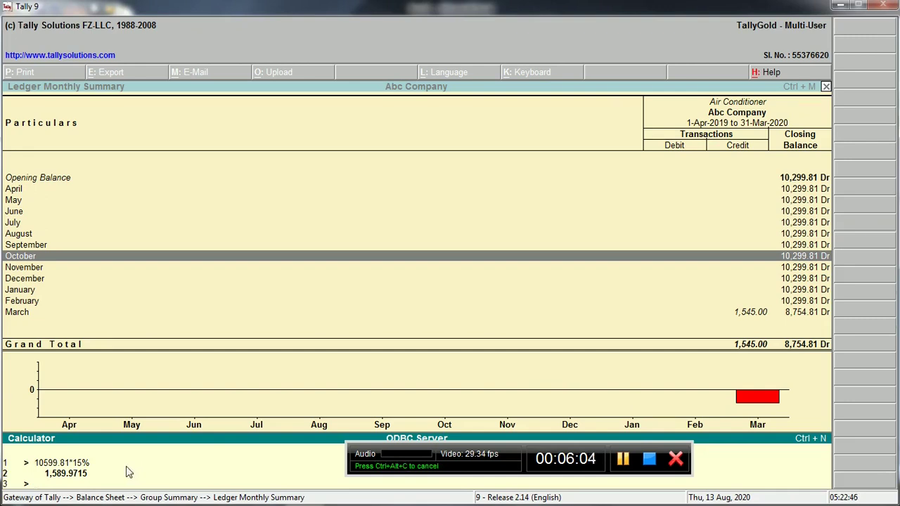
pyautogui.write('299.81*15%')
pyautogui.press('Return')
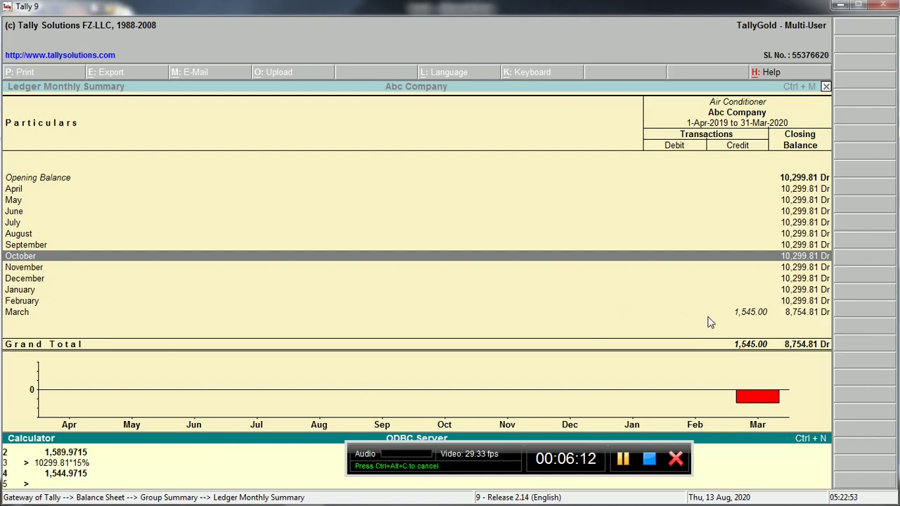
pyautogui.hotkey('ctrl', 'm')
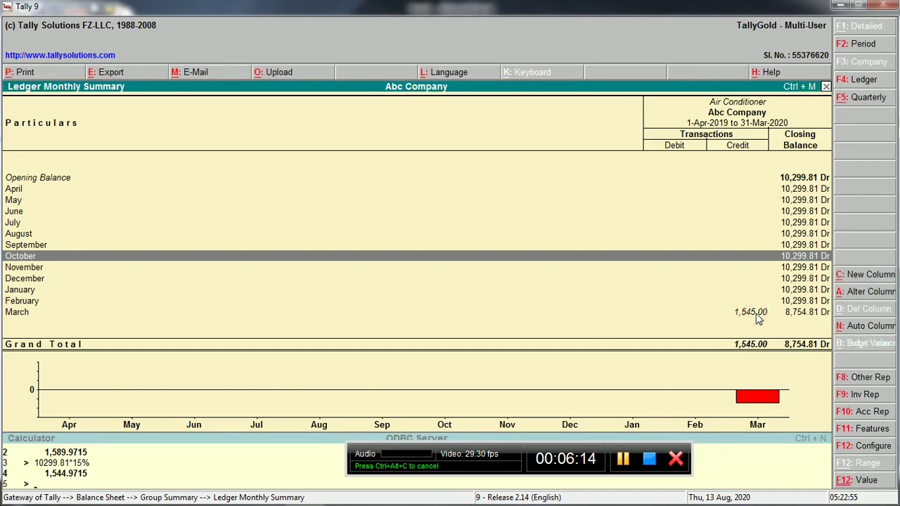
# Inspect the Air Conditioner ledger's March depreciation journal voucher, then back out to the Fixed Assets group without altering it.
pyautogui.press('Down')
pyautogui.press('Down')
pyautogui.press('Down')
pyautogui.press('Down')
pyautogui.press('Down')
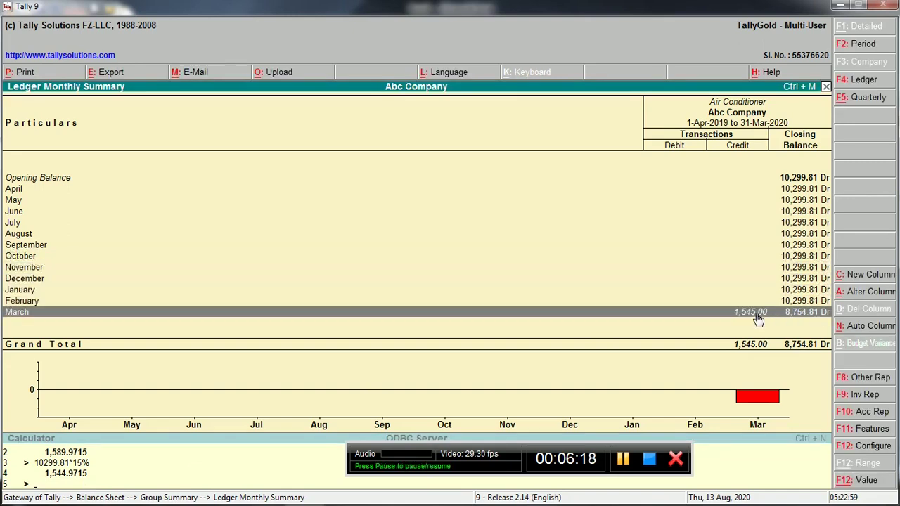
pyautogui.press('Return')
pyautogui.press('Return')
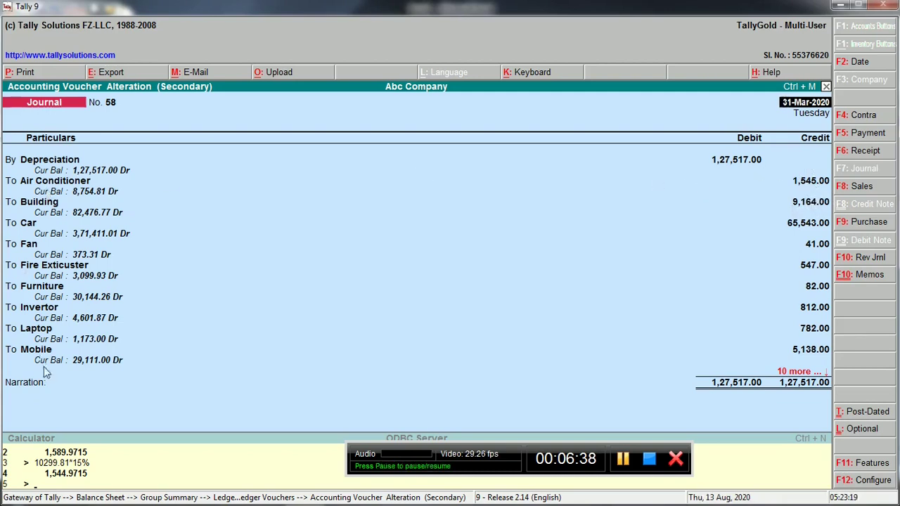
pyautogui.press('Escape')
pyautogui.press('y')
pyautogui.press('Escape')
# Examine the closing balances of the Fixed Assets ledgers from Air Conditioner through Vacum Cleaner.
pyautogui.press('Down')
pyautogui.press('Down')
pyautogui.press('Down')
pyautogui.press('Down')
pyautogui.press('Down')
pyautogui.press('Down')
pyautogui.press('Down')
pyautogui.press('Down')
pyautogui.press('Down')
pyautogui.press('Down')
pyautogui.press('Down')
pyautogui.press('Down')
pyautogui.press('Down')
pyautogui.press('Down')
pyautogui.press('Down')
pyautogui.press('Down')
pyautogui.press('Down')
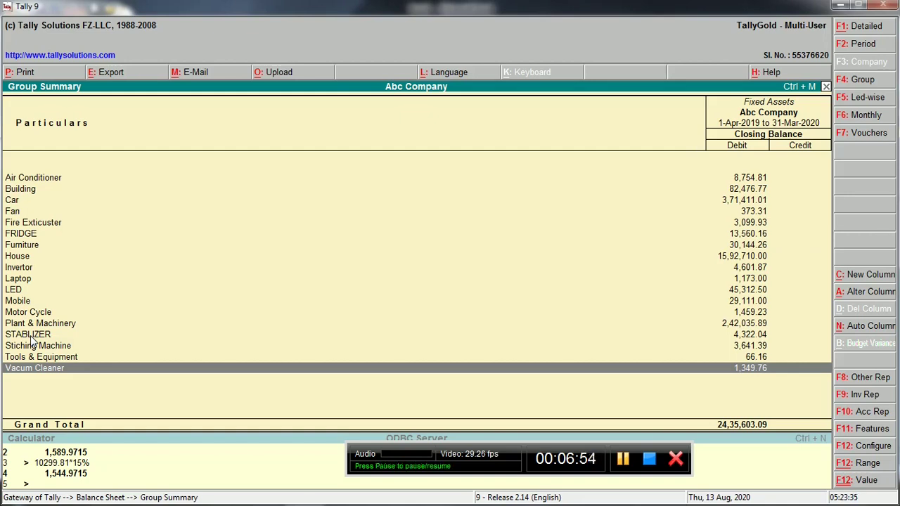
# Return to the Balance Sheet and open the Indirect Expenses group through the Profit & Loss A/c.
pyautogui.press('Escape')
pyautogui.press('Left')
pyautogui.press('Down')
pyautogui.press('Down')
pyautogui.press('Down')
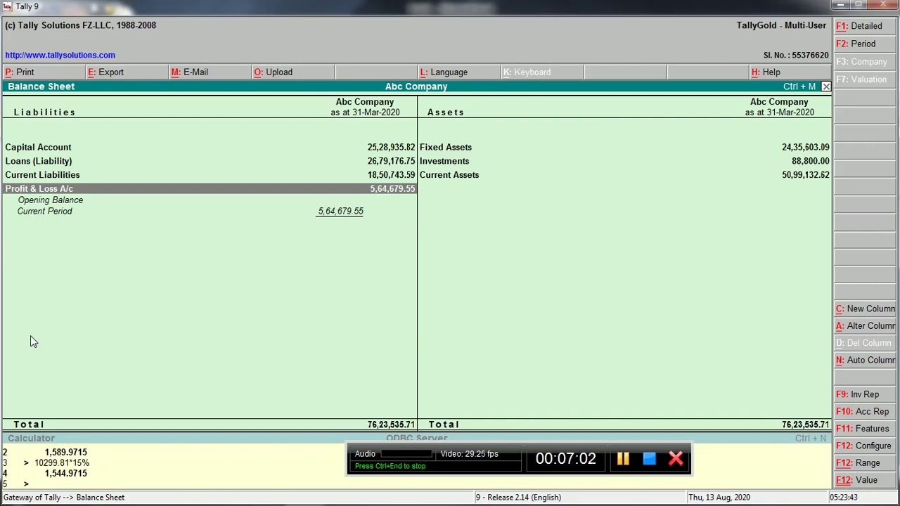
pyautogui.press('Return')
pyautogui.press('Down')
pyautogui.press('Down')
pyautogui.press('Down')
pyautogui.press('Down')
pyautogui.press('Down')
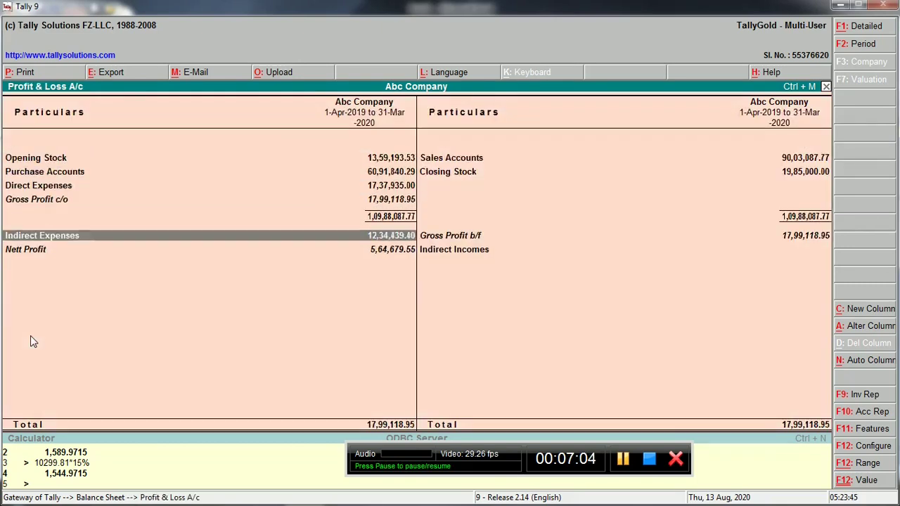
pyautogui.press('Up')
pyautogui.press('Return')
# Examine the Indirect Expenses ledgers from Accounting Charges to Printing & Stationery, ending on Insurance.
pyautogui.press('Down')
pyautogui.press('Down')
pyautogui.press('Down')
pyautogui.press('Down')
pyautogui.press('Down')
pyautogui.press('Down')
pyautogui.press('Down')
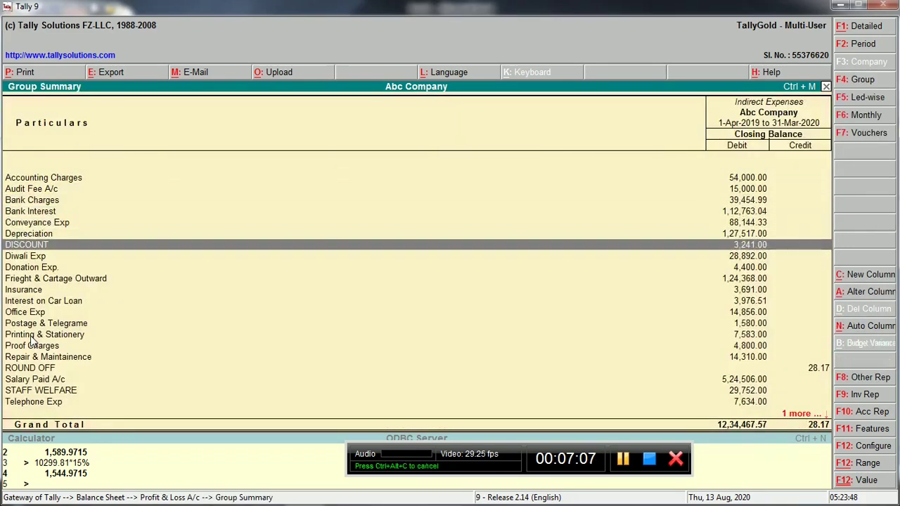
pyautogui.press('Down')
pyautogui.press('Down')
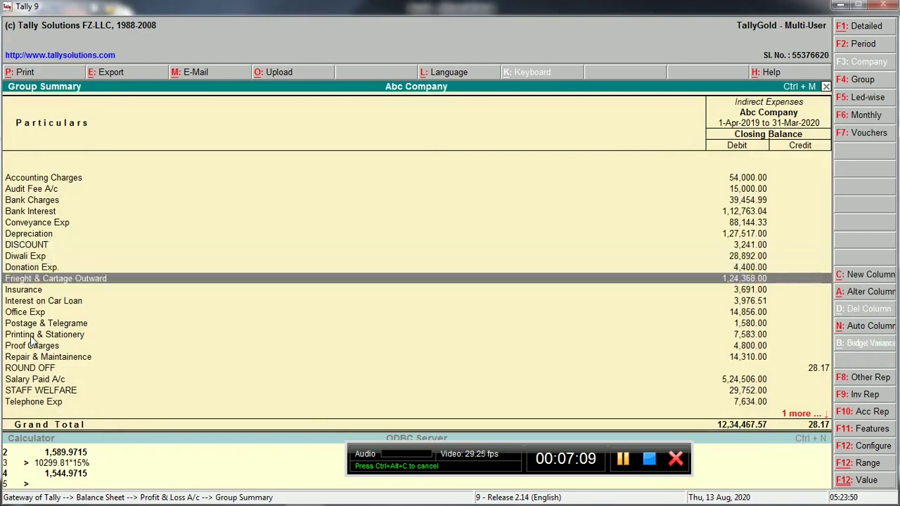
pyautogui.press('Down')
pyautogui.press('Down')
pyautogui.press('Up')
pyautogui.press('Down')
pyautogui.press('Down')
pyautogui.press('Down')
pyautogui.press('Down')
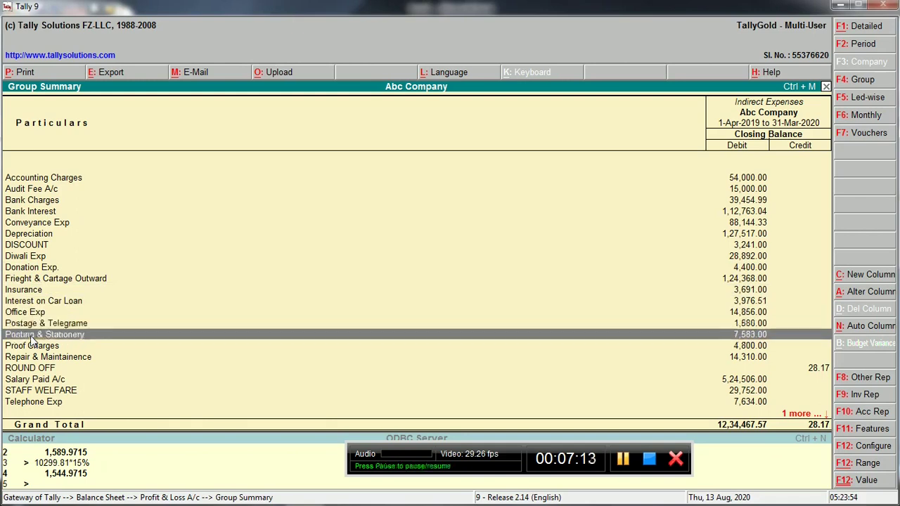
pyautogui.press('Up')
pyautogui.press('Up')
pyautogui.press('Up')
pyautogui.press('Up')
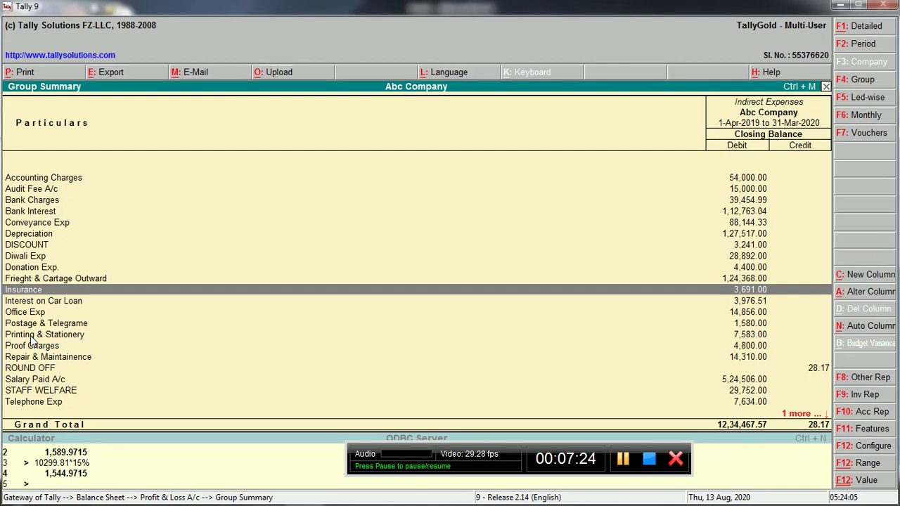
# Open the Interest on Car Loan ledger's monthly summary and list its November vouchers.
pyautogui.press('Down')
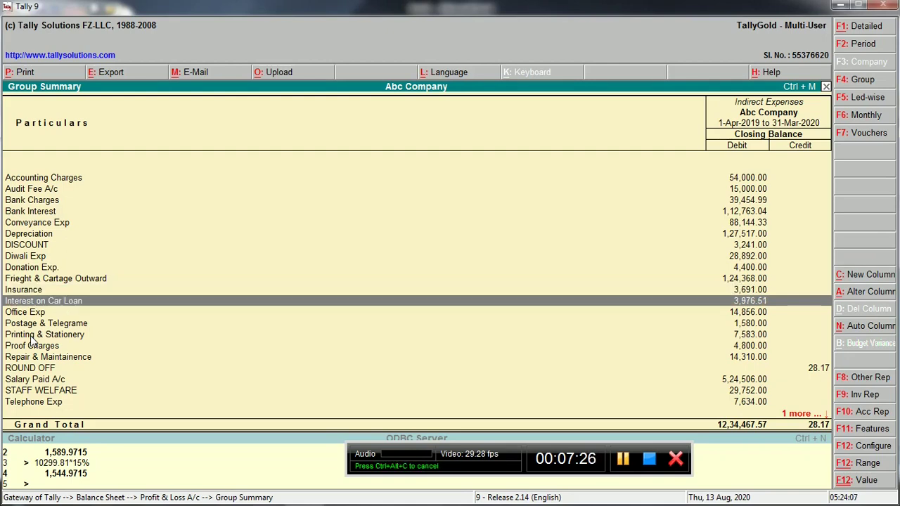
pyautogui.press('Return')
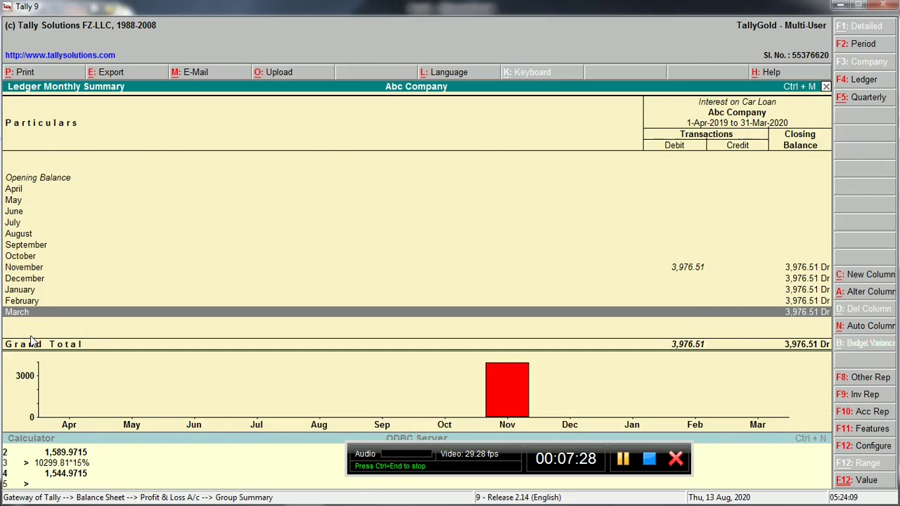
pyautogui.press('Up')
pyautogui.press('Up')
pyautogui.press('Up')
pyautogui.press('Up')
pyautogui.press('Return')
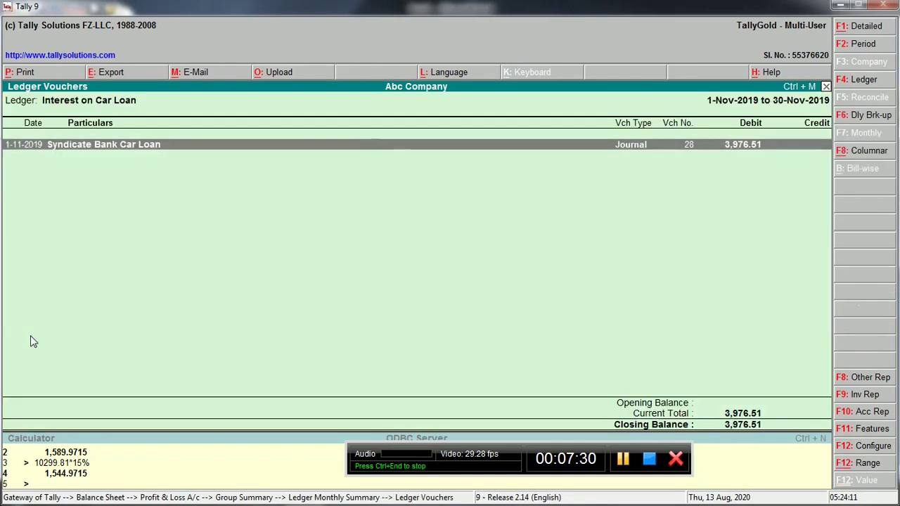
# Inspect the 1-Nov-2019 car loan interest journal voucher, then return to Indirect Expenses without altering it.
pyautogui.press('Return')
pyautogui.press('Return')
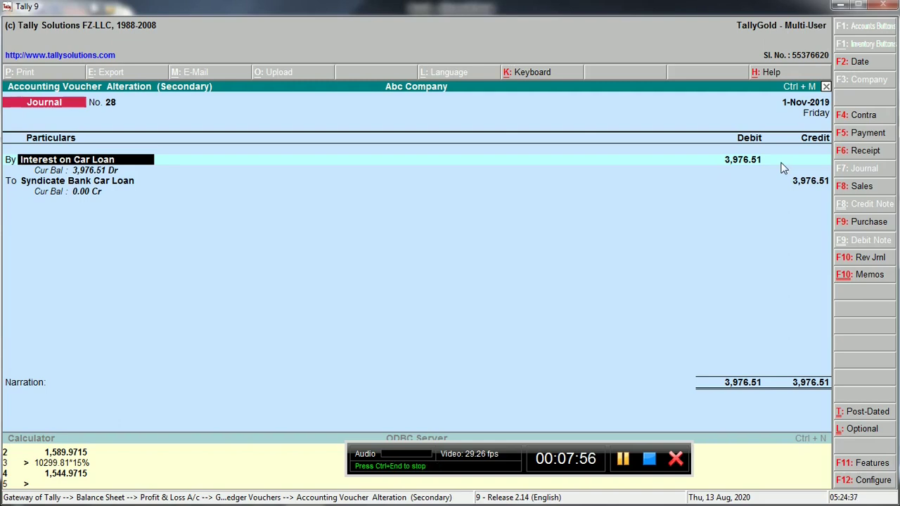
pyautogui.press('Escape')
pyautogui.press('y')
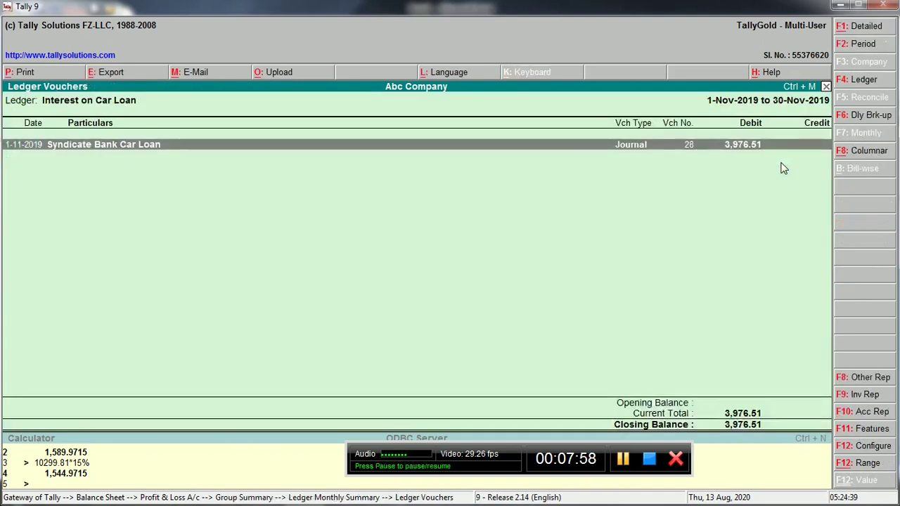
pyautogui.press('Escape')
pyautogui.press('Escape')
# Open the Salary Paid A/c ledger's monthly summary from the Indirect Expenses group.
pyautogui.press('Down')
pyautogui.press('Down')
pyautogui.press('Down')
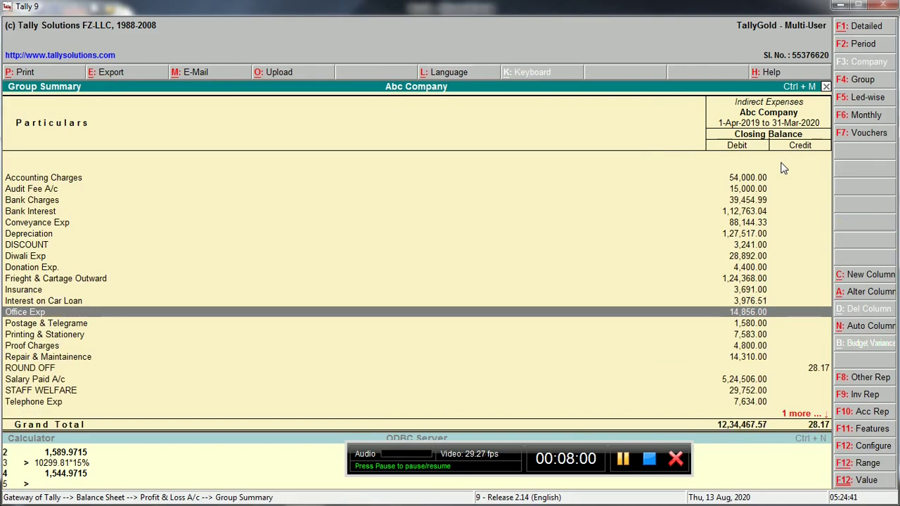
pyautogui.press('Down')
pyautogui.press('Down')
pyautogui.press('Down')
pyautogui.press('Down')
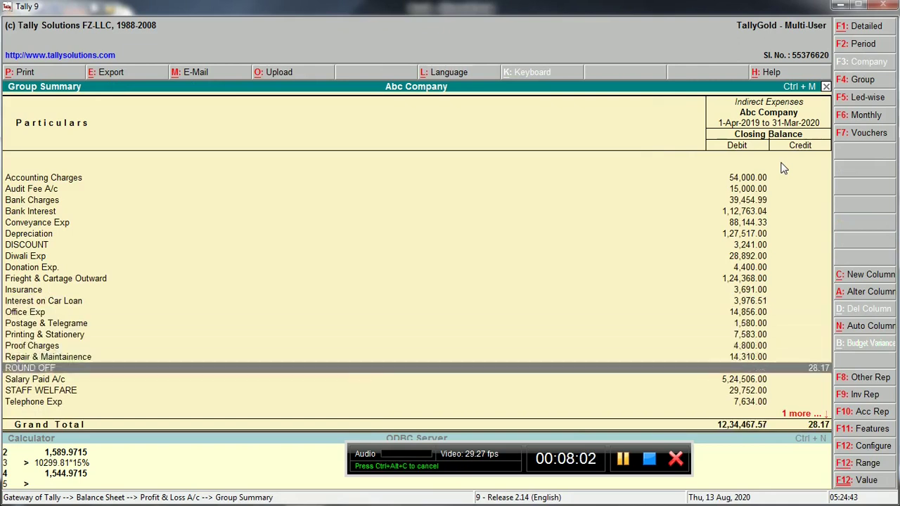
pyautogui.press('Return')
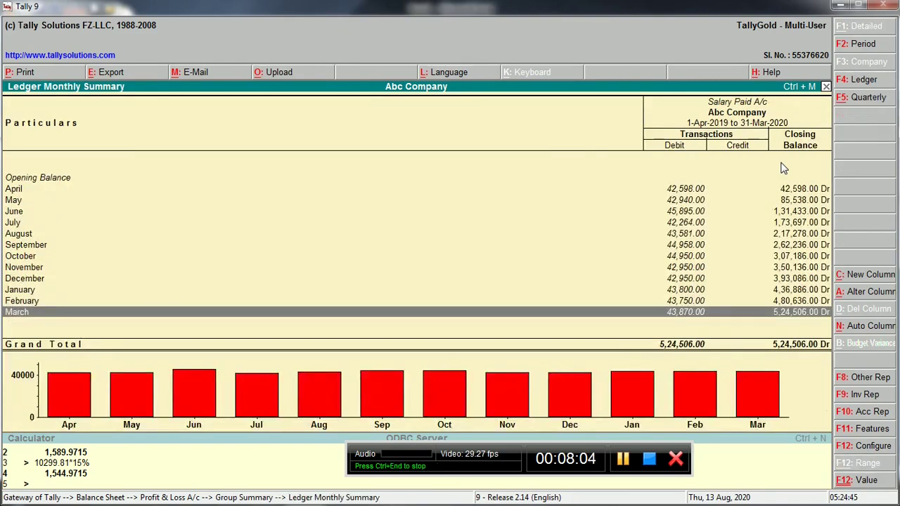
# Inspect the 31-Mar-2020 salary journal voucher, then return to the Indirect Expenses group without altering it.
pyautogui.press('Return')
pyautogui.press('Return')
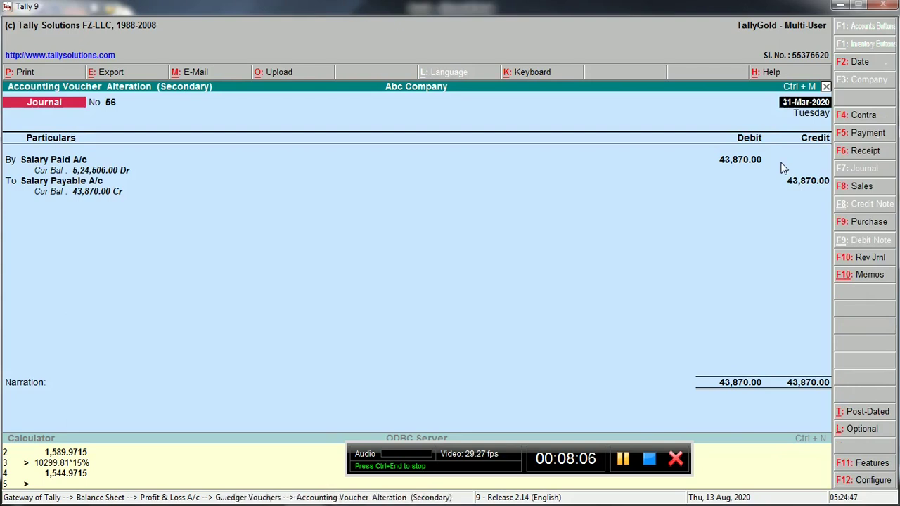
pyautogui.press('Return')
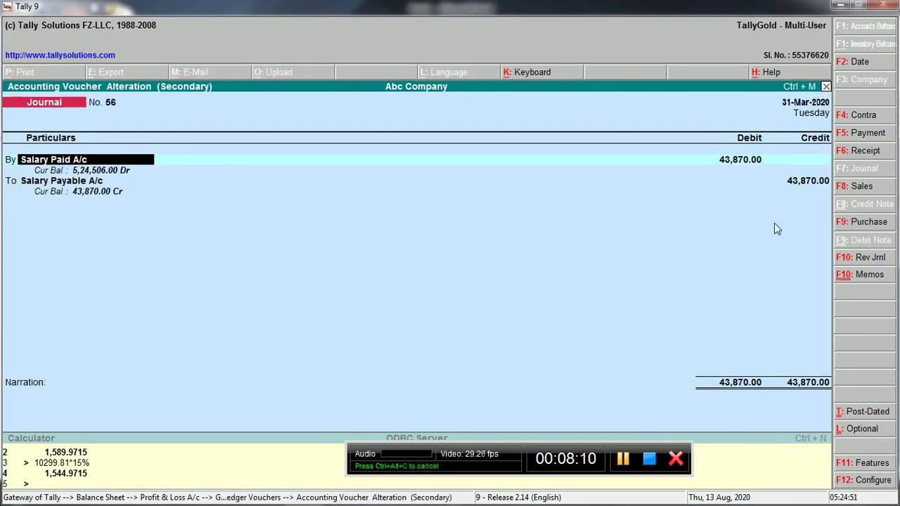
pyautogui.press('Escape')
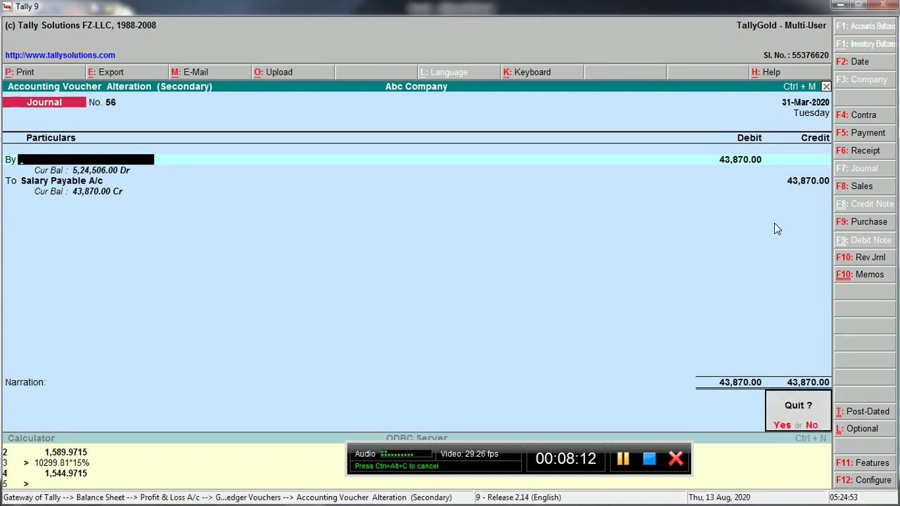
pyautogui.press('y')
pyautogui.press('Escape')
pyautogui.press('Escape')
# Check the remaining indirect expenses through Vehicle Maintenance and the Nett Profit line, then return to the Balance Sheet.
pyautogui.press('Down')
pyautogui.press('Down')
pyautogui.press('Down')
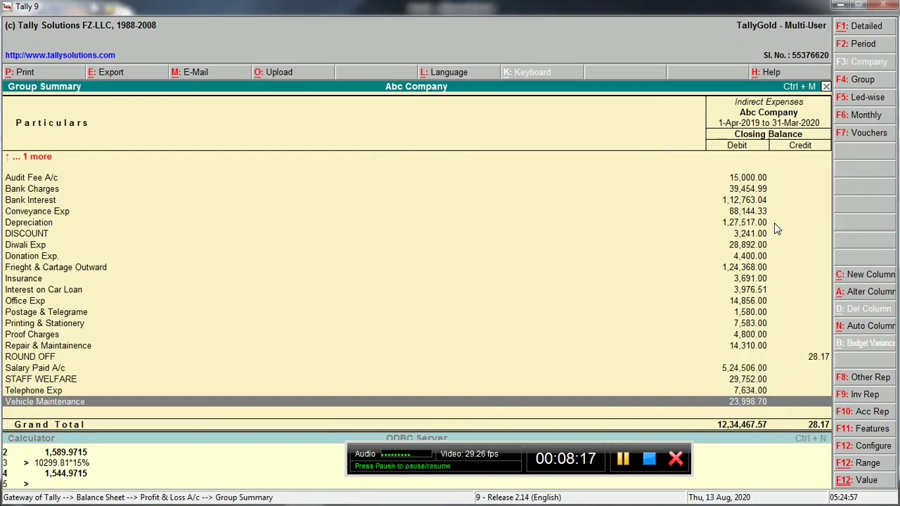
pyautogui.press('Escape')
pyautogui.press('Down')
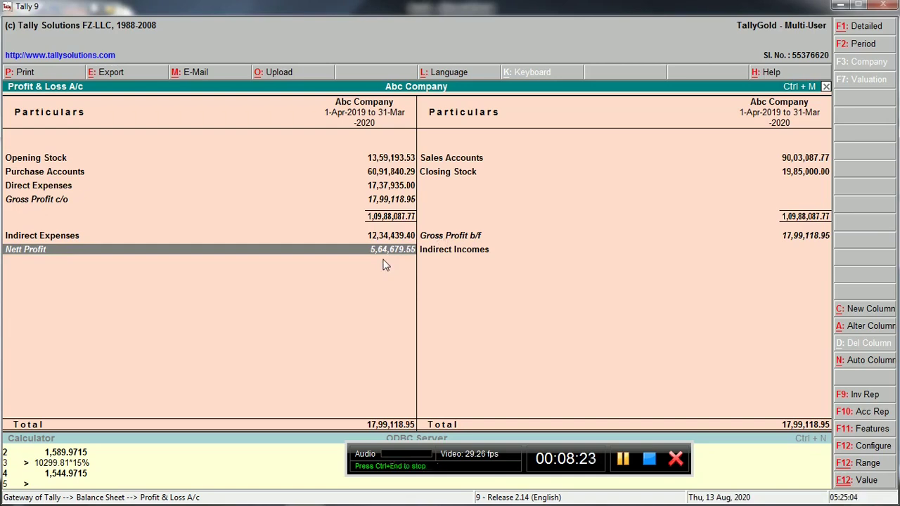
pyautogui.press('Escape')
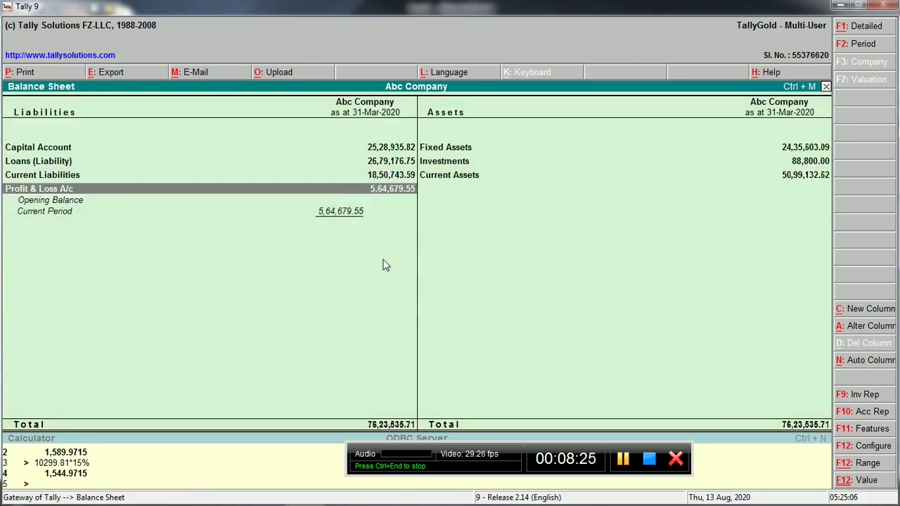
# Open the Capital Account group from the Balance Sheet and view the Capital A/c ledger's monthly summary.
pyautogui.press('Up')
pyautogui.press('Up')
pyautogui.press('Right')
pyautogui.press('Up')
pyautogui.press('Left')
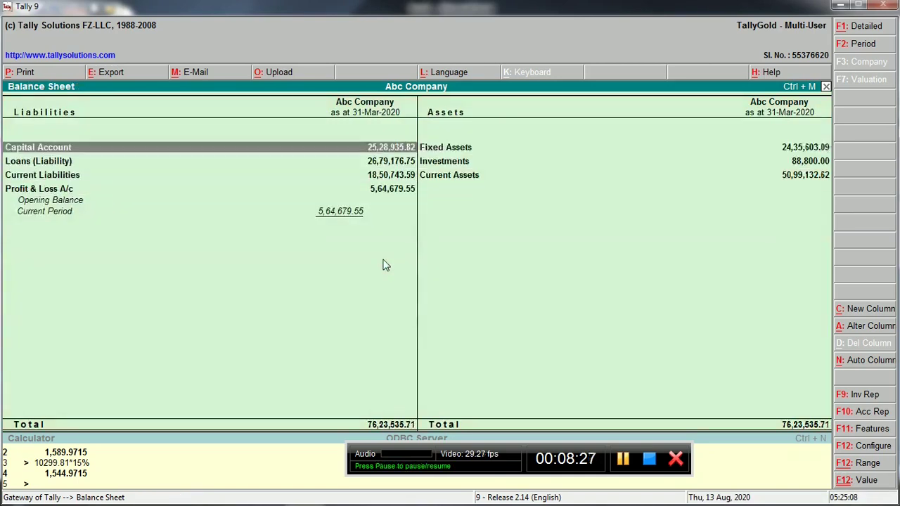
pyautogui.press('Return')
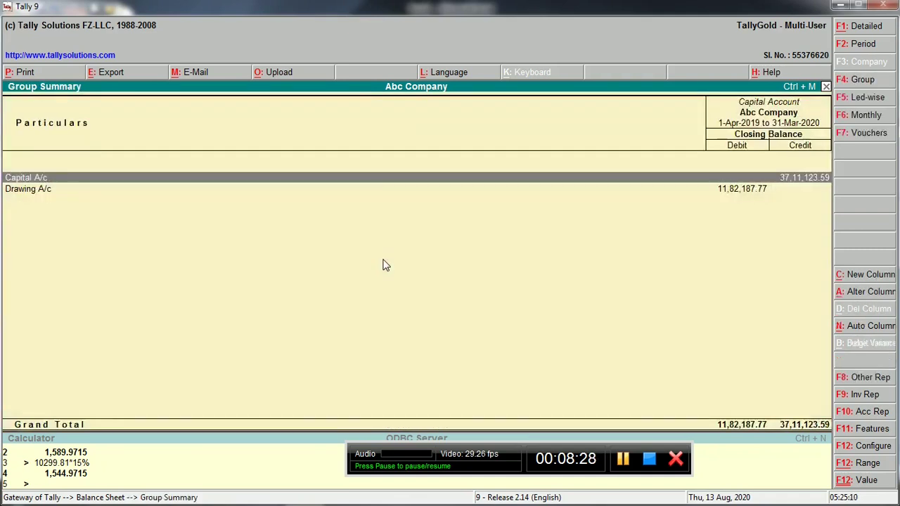
pyautogui.press('Return')
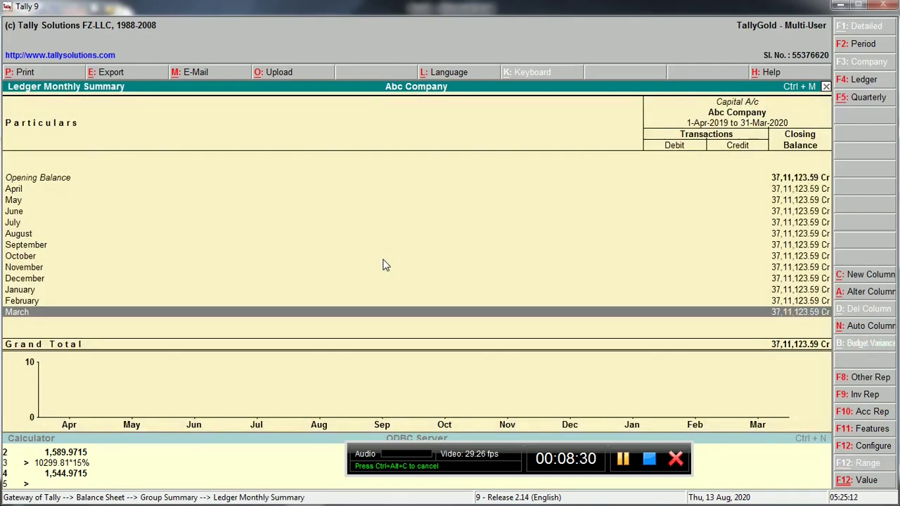
# Open the Drawing A/c ledger and examine its monthly debits from April through March.
pyautogui.press('Escape')
pyautogui.press('Down')
pyautogui.press('Return')
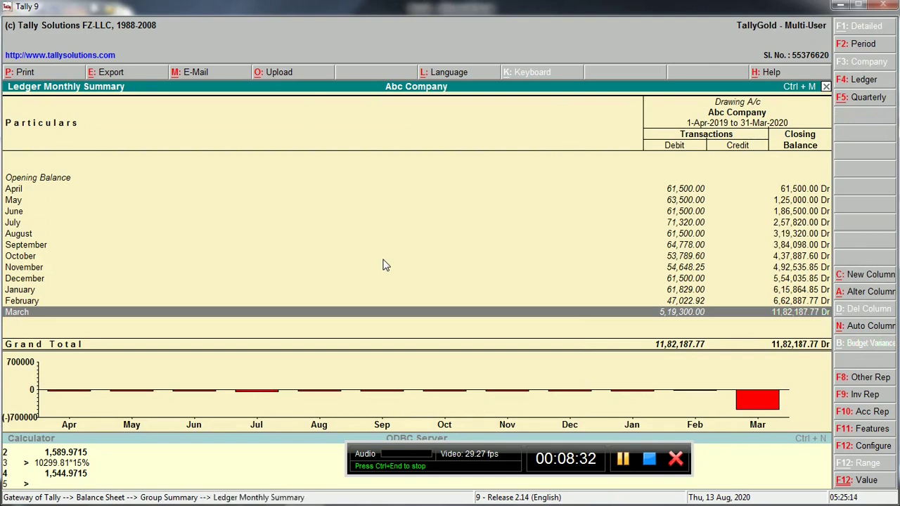
pyautogui.press('Up')
pyautogui.press('Up')
pyautogui.press('Up')
pyautogui.press('Up')
pyautogui.press('Up')
pyautogui.press('Up')
pyautogui.press('Up')
pyautogui.press('Up')
pyautogui.press('Up')
pyautogui.press('Up')
pyautogui.press('Up')
pyautogui.press('Down')
pyautogui.press('Down')
pyautogui.press('Down')
pyautogui.press('Down')
pyautogui.press('Down')
pyautogui.press('Down')
pyautogui.press('Down')
pyautogui.press('Down')
pyautogui.press('Up')
pyautogui.press('Up')
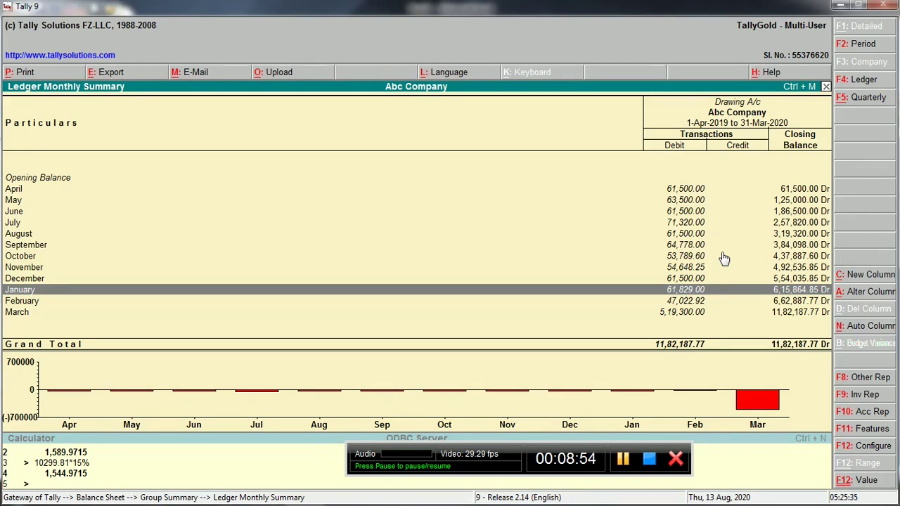
pyautogui.press('Down')
pyautogui.press('Down')
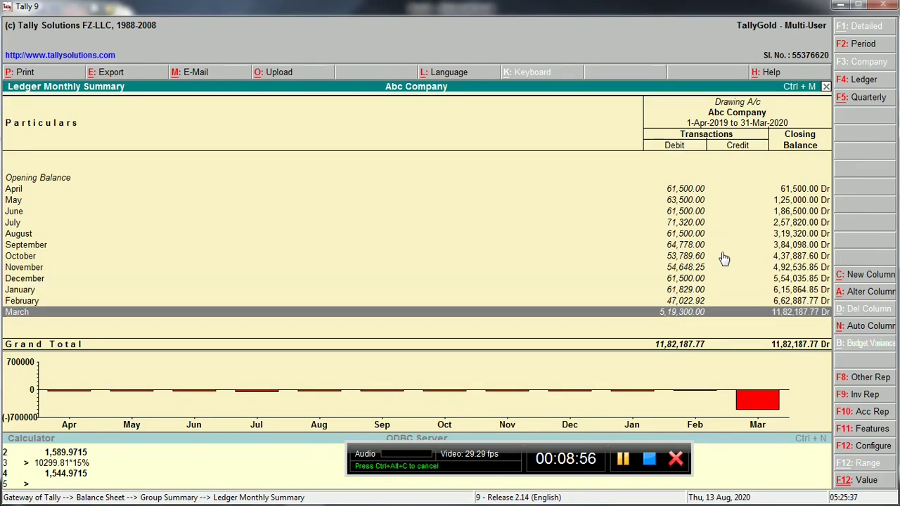
# Review the Drawing A/c vouchers for March 2020, then back out to the Balance Sheet.
pyautogui.press('Return')
pyautogui.press('Down')
pyautogui.press('Down')
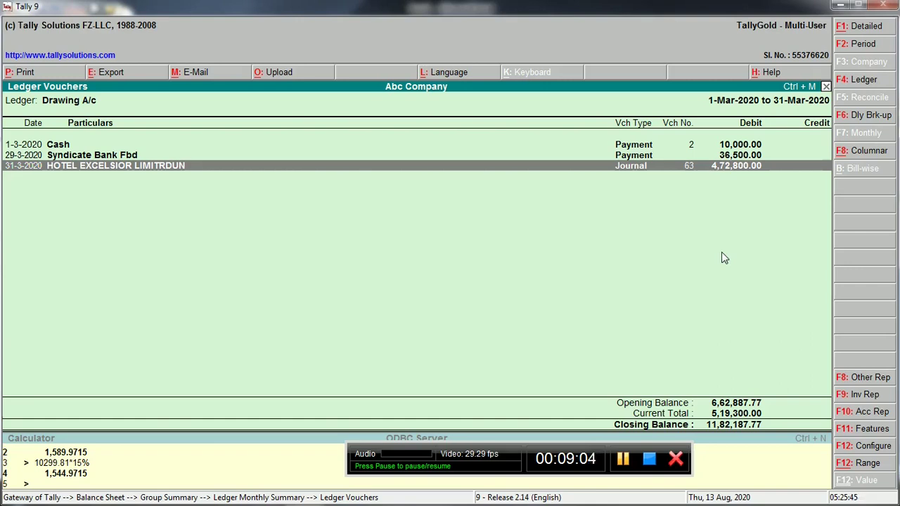
pyautogui.press('Escape')
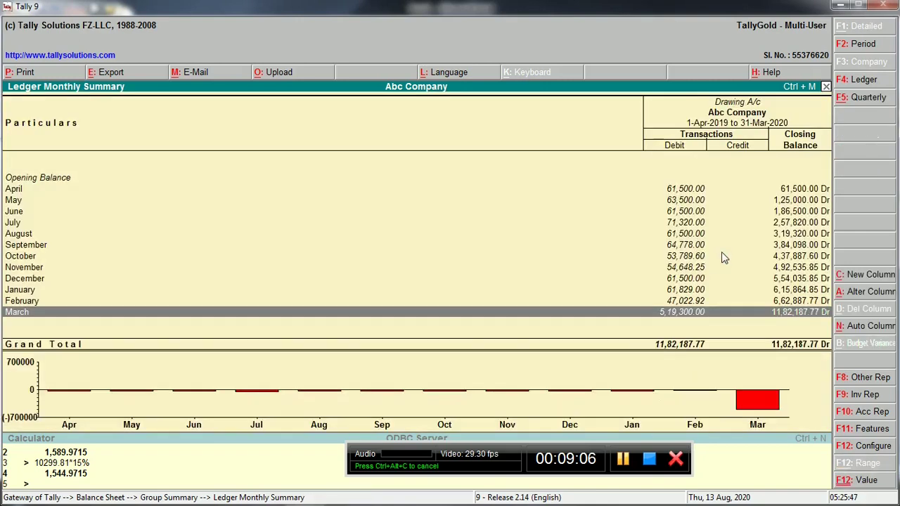
pyautogui.press('Escape')
pyautogui.press('Escape')
# Open the Loans (Liability) group from the Balance Sheet and check its Secured Loans subgroup, then return to the loans list.
pyautogui.press('Down')
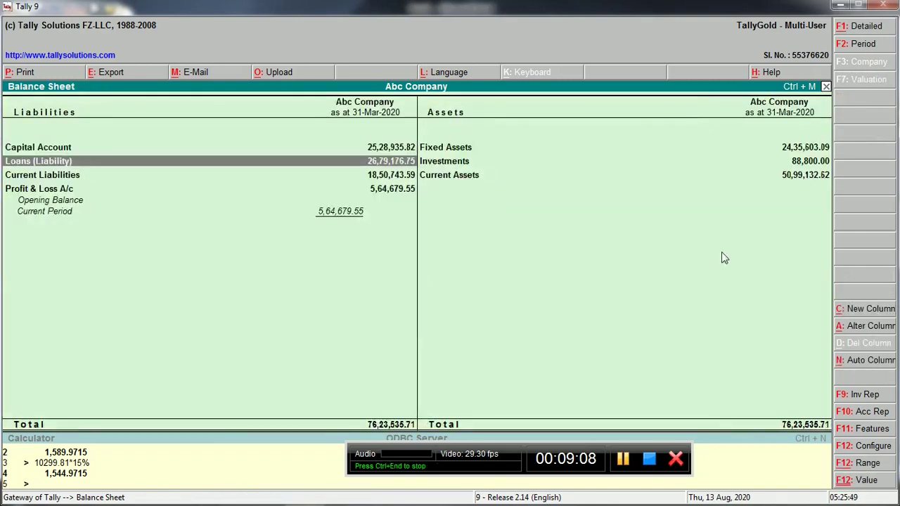
pyautogui.press('Return')
pyautogui.press('Down')
pyautogui.press('Down')
pyautogui.press('Up')
pyautogui.press('Return')
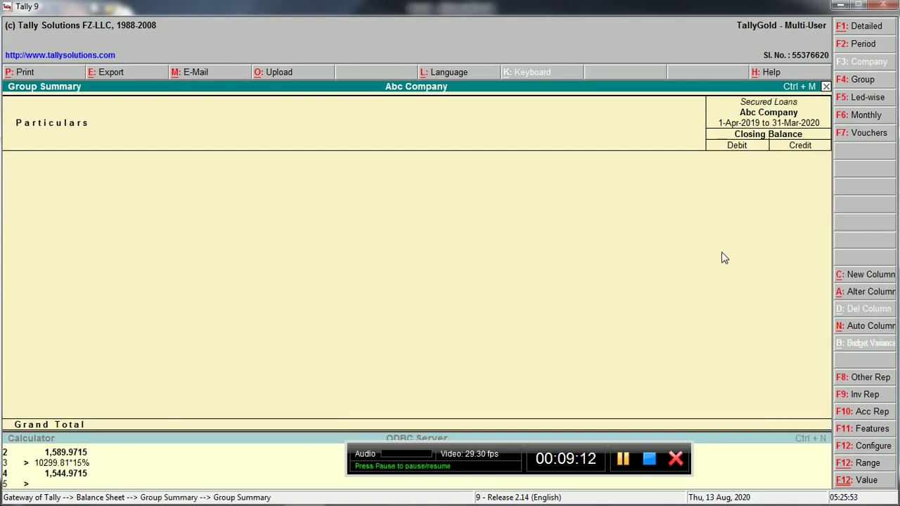
pyautogui.press('Escape')
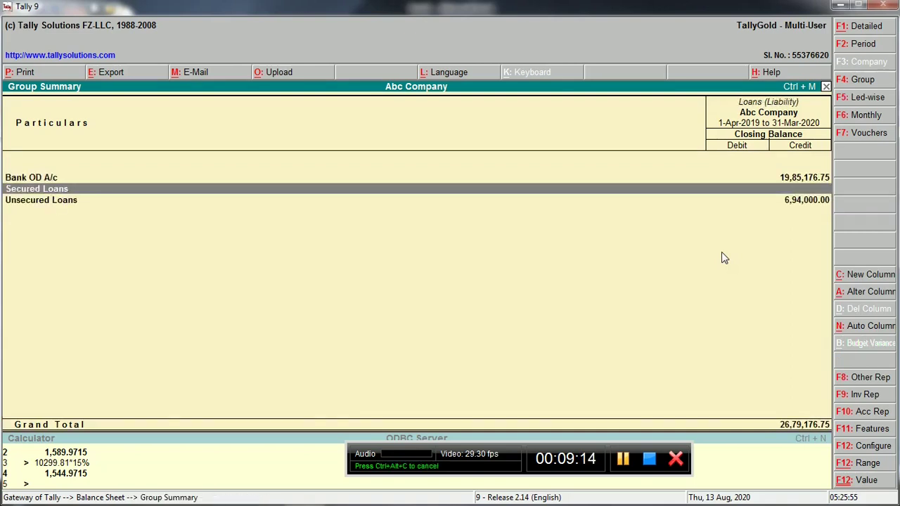
pyautogui.press('Up')
pyautogui.press('Down')
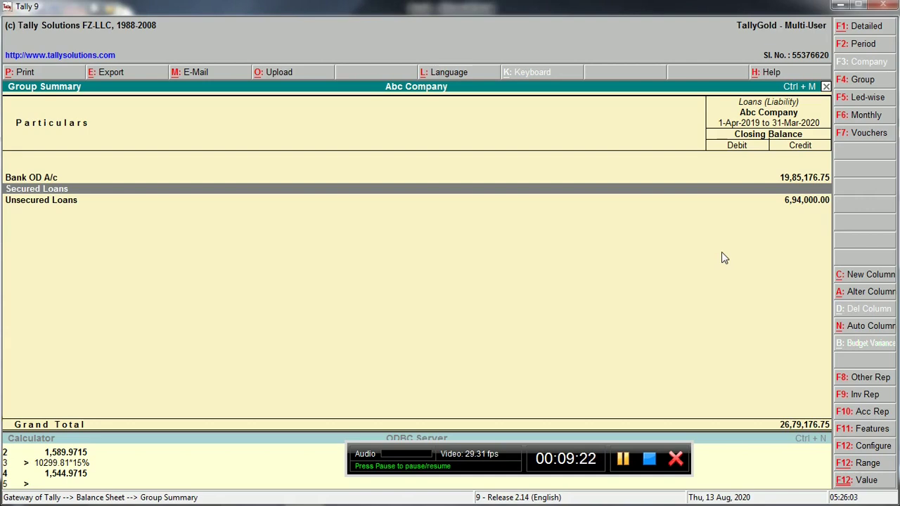
# Open the Bank OD A/c group under Loans (Liability), review its bank ledger, and return to the Balance Sheet.
pyautogui.press('Up')
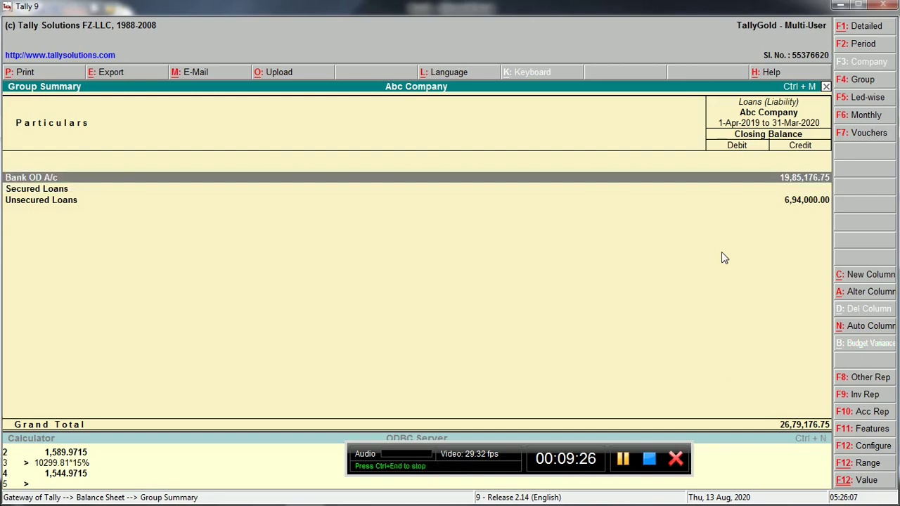
pyautogui.press('Return')
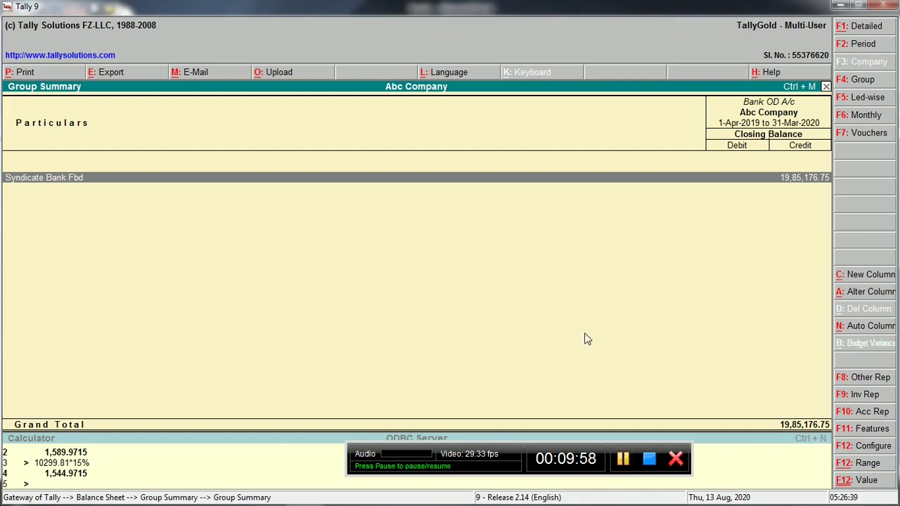
pyautogui.press('Escape')
pyautogui.press('Down')
pyautogui.press('Escape')
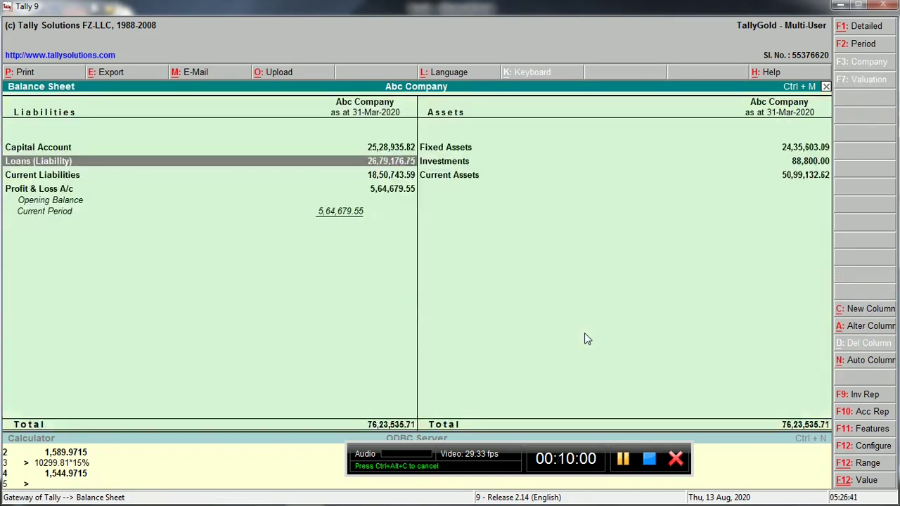
# Review the Unsecured Loans subgroup under Loans (Liability), and return to the Balance Sheet.
pyautogui.press('Return')
pyautogui.press('Down')
pyautogui.press('Down')
pyautogui.press('Return')
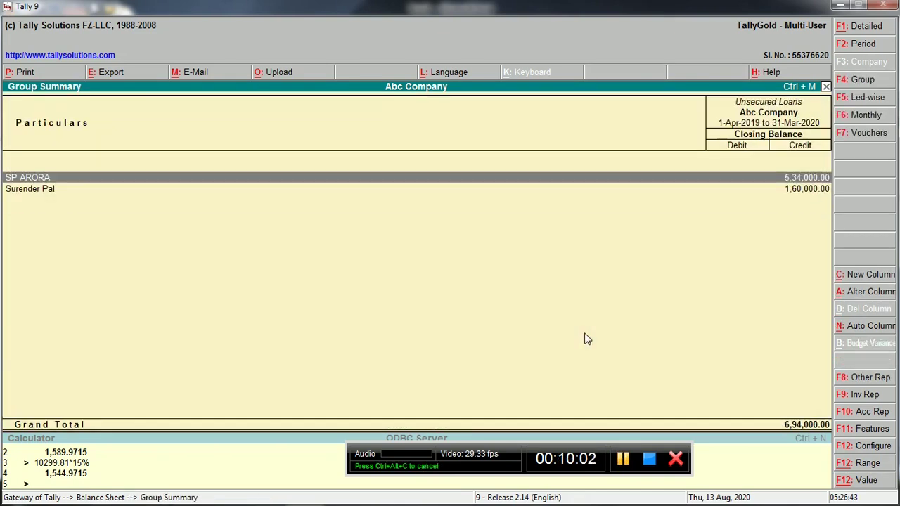
pyautogui.press('Escape')
pyautogui.press('Escape')
# Open Duties & Taxes under Current Liabilities and compare the CGST, IGST and SGST debit and credit balances.
pyautogui.press('Down')
pyautogui.press('Return')
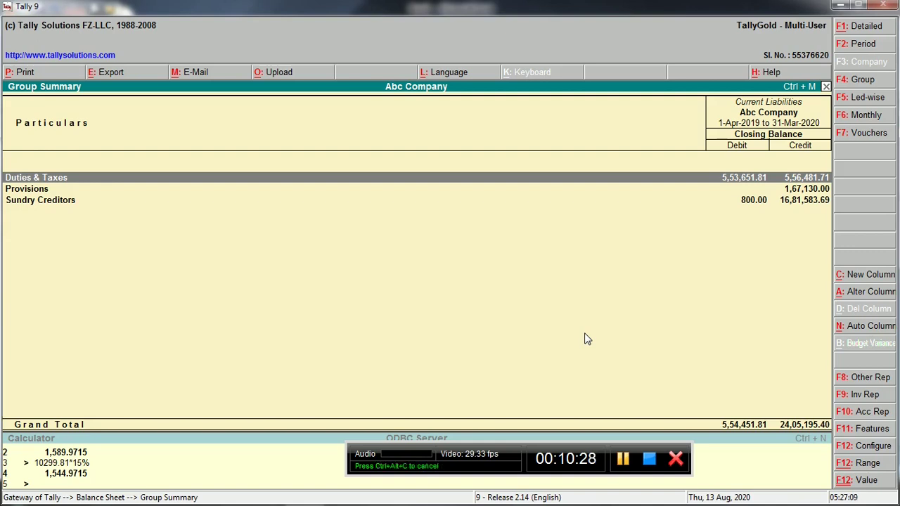
pyautogui.press('Return')
pyautogui.press('Down')
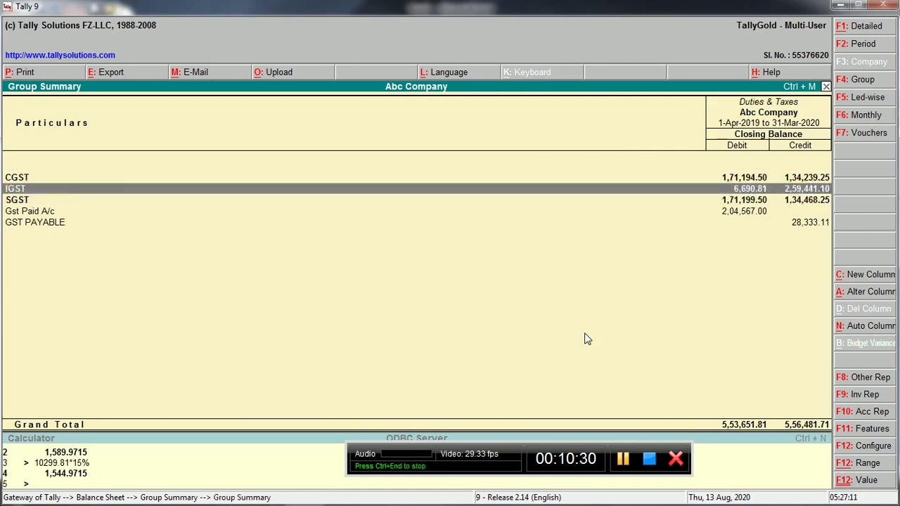
pyautogui.press('Down')
pyautogui.press('Down')
pyautogui.press('Up')
pyautogui.press('Up')
pyautogui.press('Up')
pyautogui.press('Down')
pyautogui.press('Down')
pyautogui.press('Up')
pyautogui.press('Up')
pyautogui.press('Down')
pyautogui.press('Down')
pyautogui.press('Up')
pyautogui.press('Up')
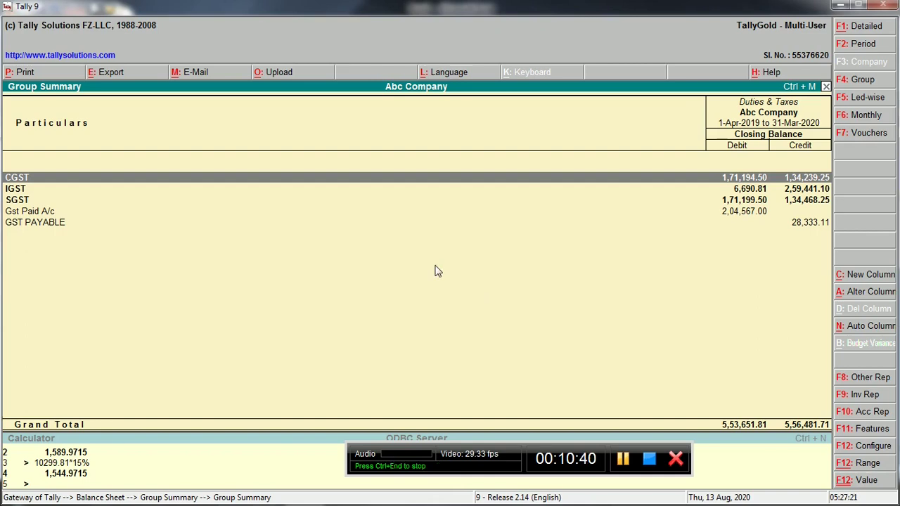
pyautogui.press('Down')
pyautogui.press('Down')
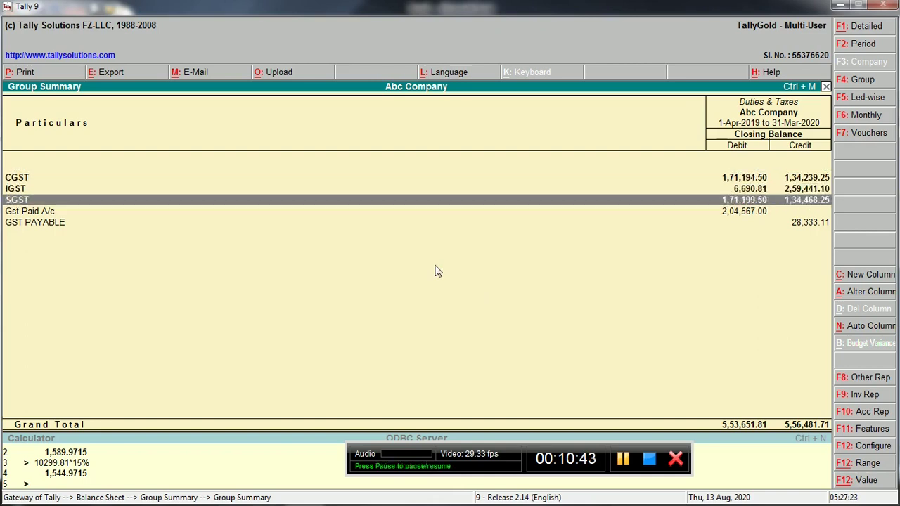
pyautogui.press('Up')
pyautogui.press('Up')
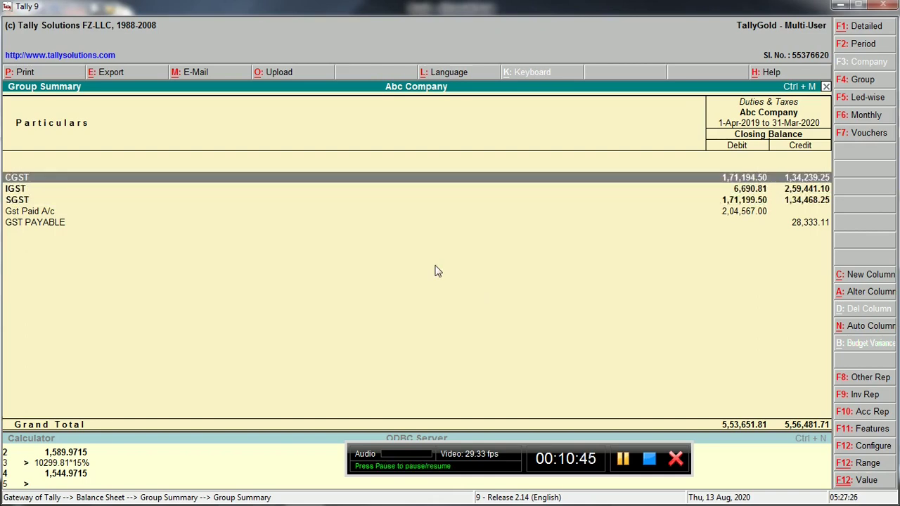
# Examine the GST group balances in Duties & Taxes against the Gst Paid A/c and GST PAYABLE ledgers.
pyautogui.press('Down')
pyautogui.press('Down')
pyautogui.press('Down')
pyautogui.press('Up')
pyautogui.press('Up')
pyautogui.press('Up')
pyautogui.click(813, 190)
pyautogui.press('Down')
pyautogui.press('Up')
pyautogui.press('Down')
pyautogui.press('Down')
pyautogui.press('Down')
pyautogui.press('Up')
pyautogui.press('Up')
pyautogui.press('Down')
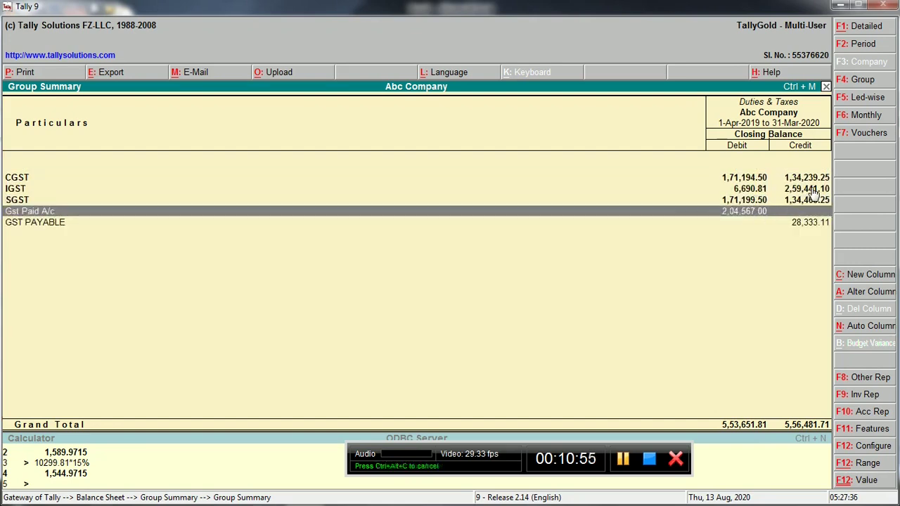
pyautogui.press('Down')
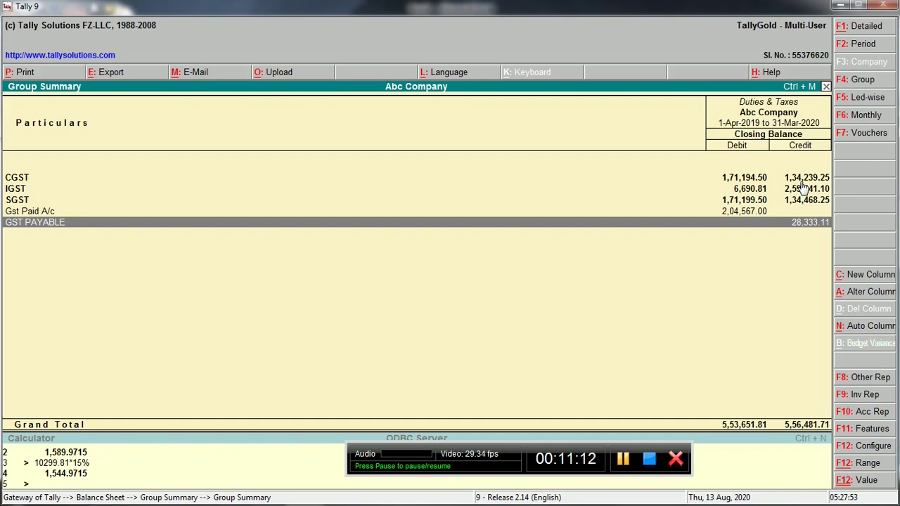
# Open the CGST group, review its CGST and rate-wise ledgers, and return to Duties & Taxes.
pyautogui.press('Up')
pyautogui.press('Up')
pyautogui.press('Up')
pyautogui.press('Up')
pyautogui.press('Return')
pyautogui.press('Return')
pyautogui.press('Down')
pyautogui.press('Down')
pyautogui.press('Down')
pyautogui.press('Up')
pyautogui.press('Up')
pyautogui.press('Up')
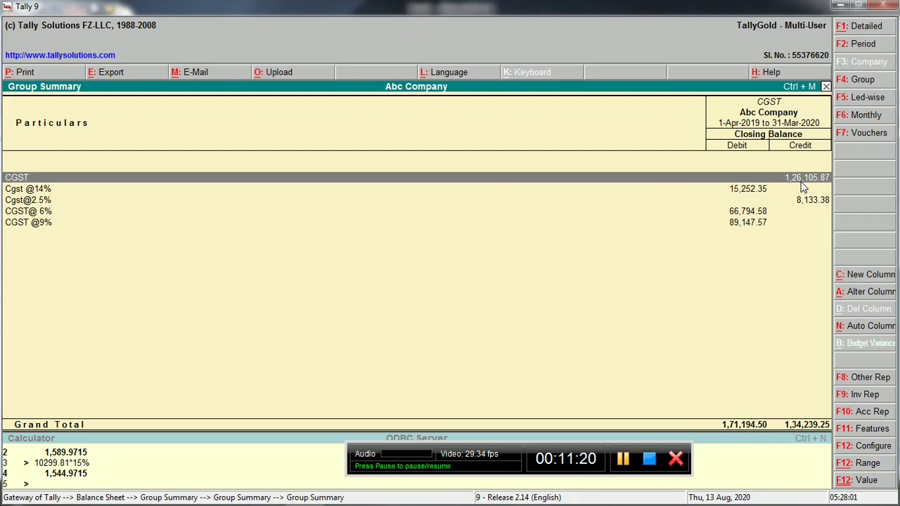
pyautogui.press('Escape')
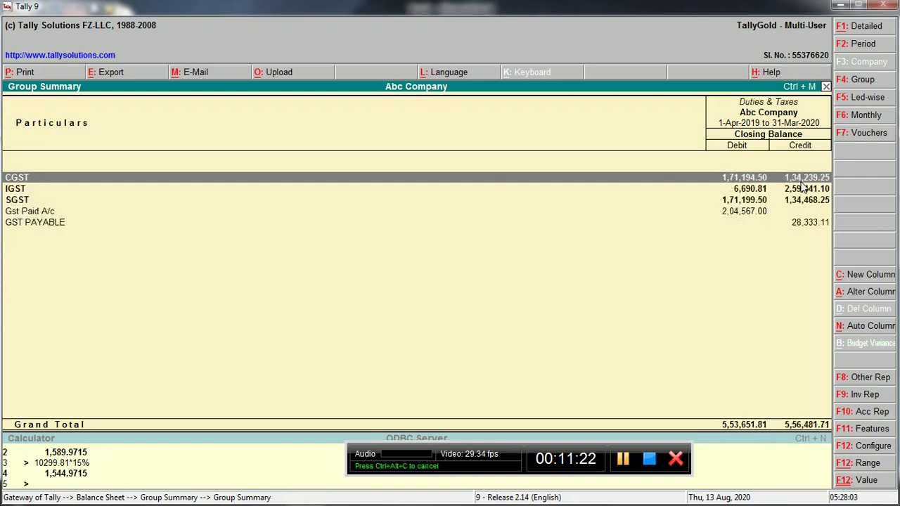
# Open the CGST ledger's March vouchers and start a new journal voucher dated 31-Mar-2020.
pyautogui.press('Return')
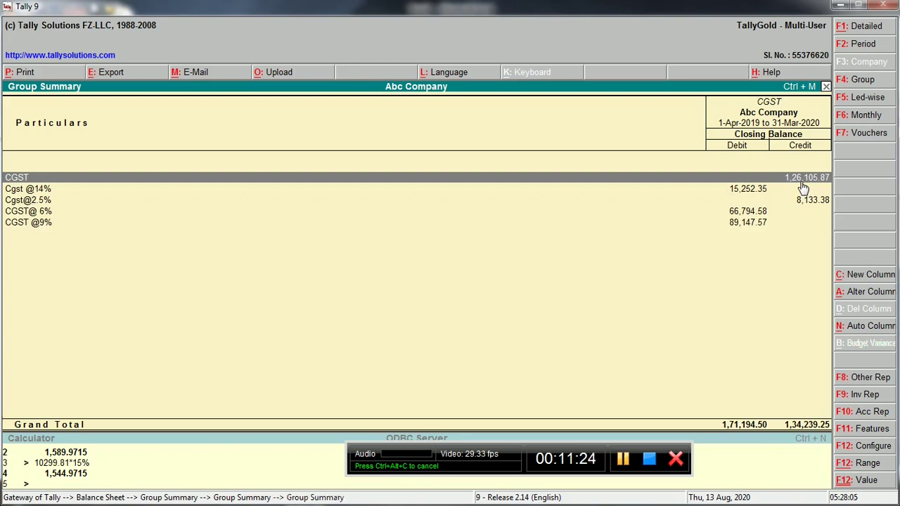
pyautogui.press('Return')
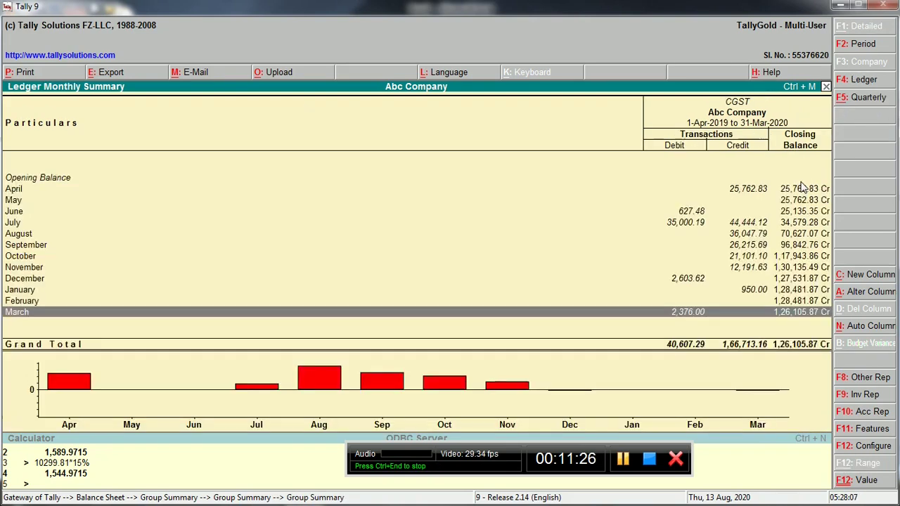
pyautogui.press('Return')
pyautogui.hotkey('alt', 'a')
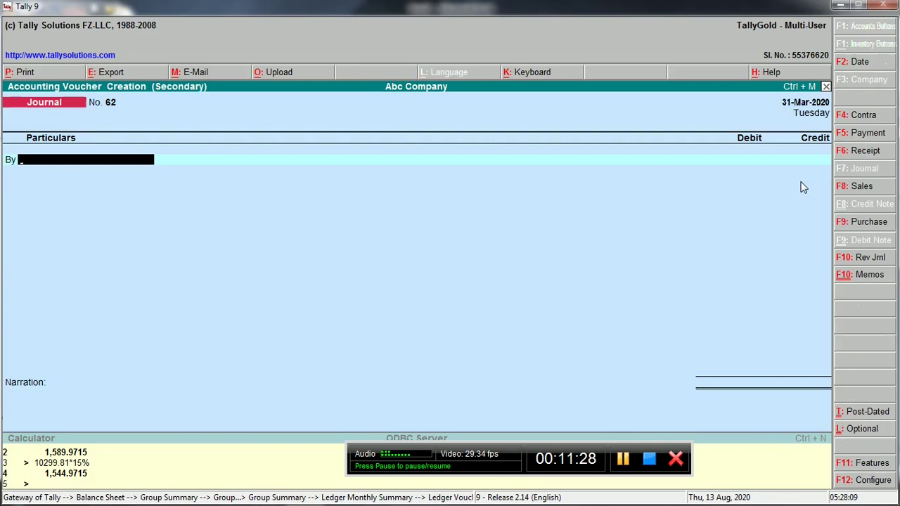
# Try to create a ledger named Cgst from the journal voucher.
pyautogui.hotkey('alt', 'c')
pyautogui.write('Cgst')
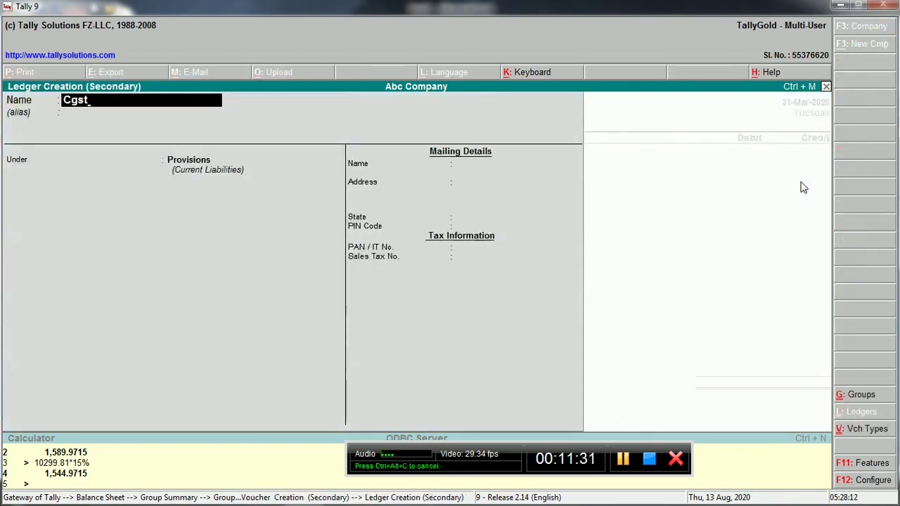
pyautogui.press('Return')
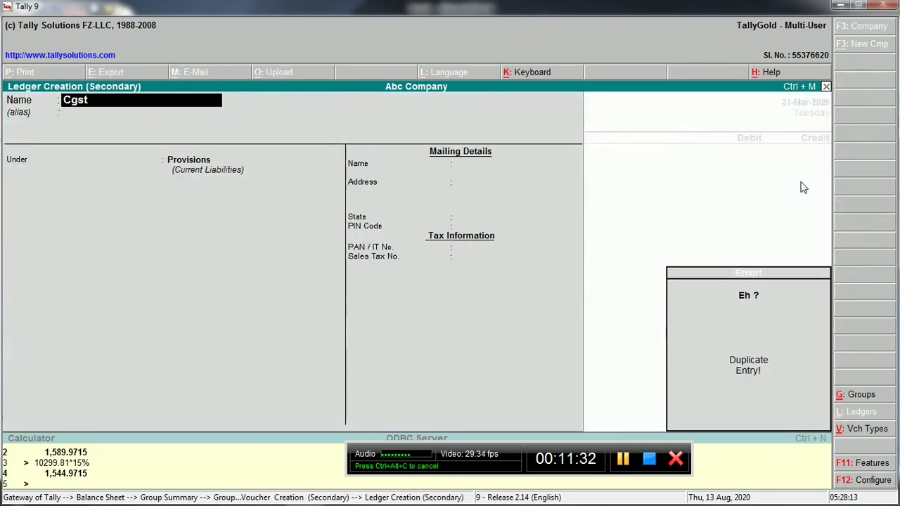
pyautogui.press('Escape')
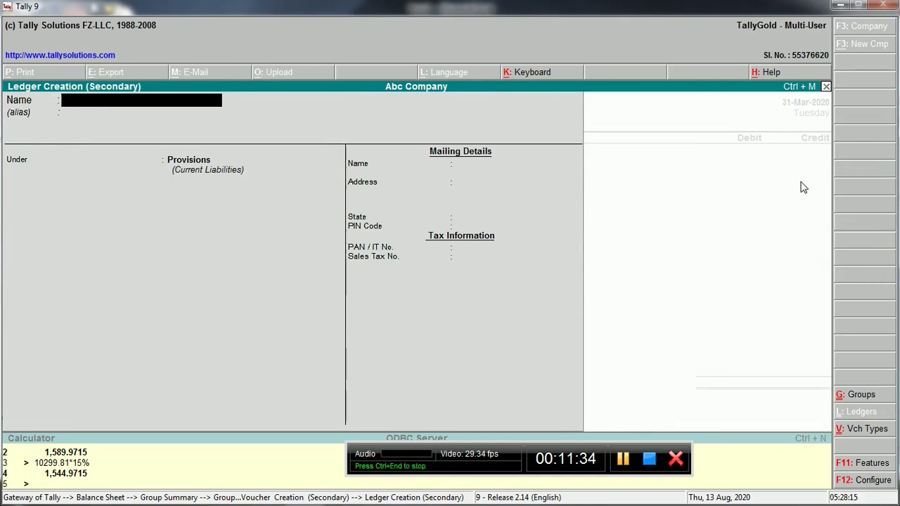
pyautogui.press('Escape')
# Create a ledger named Cgst Ledger under the Duties & Taxes group from within the journal voucher.
pyautogui.hotkey('alt', 'c')
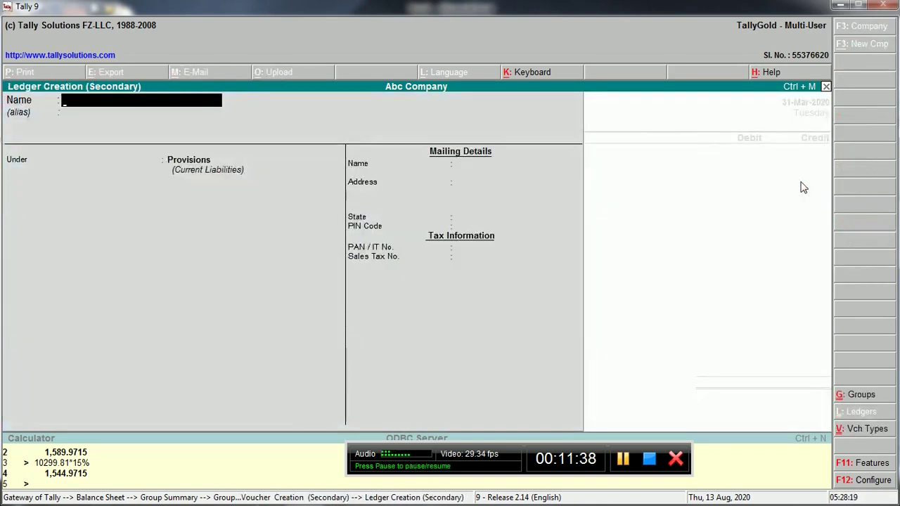
pyautogui.write('Cgst Le')
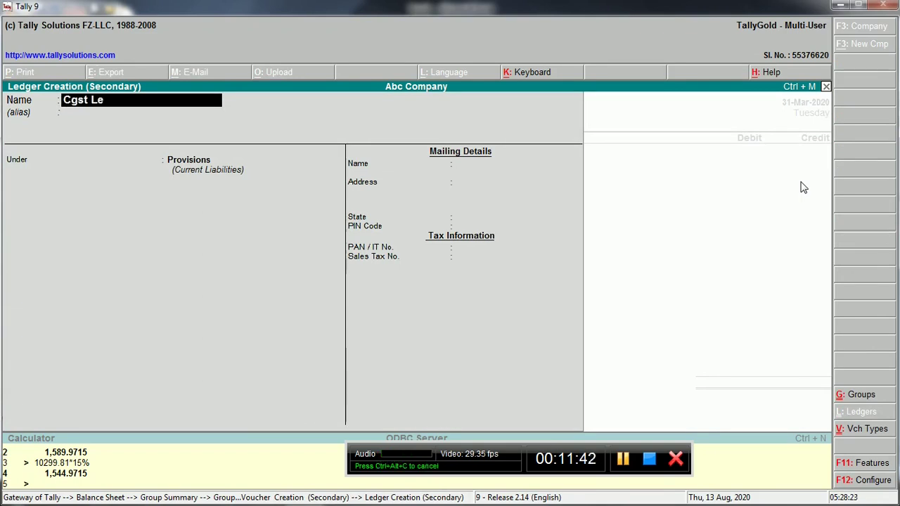
pyautogui.write('dger')
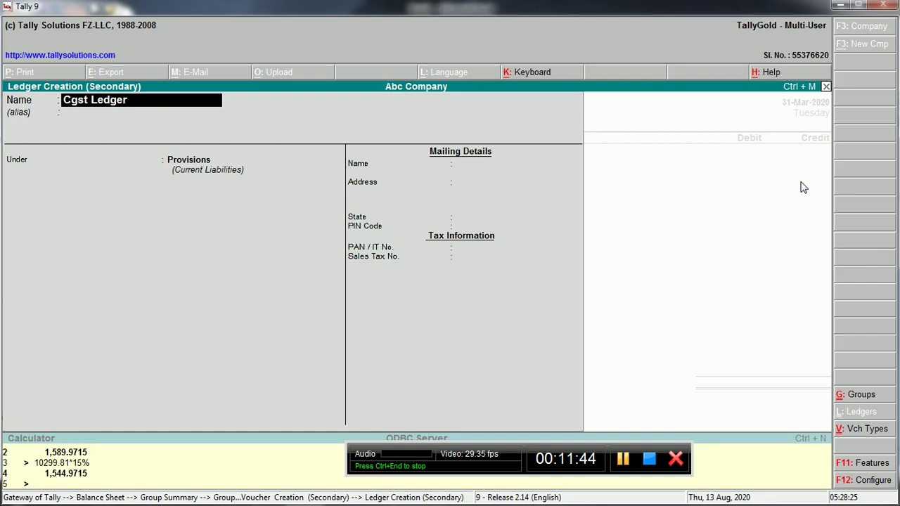
pyautogui.press('Return')
pyautogui.press('Return')
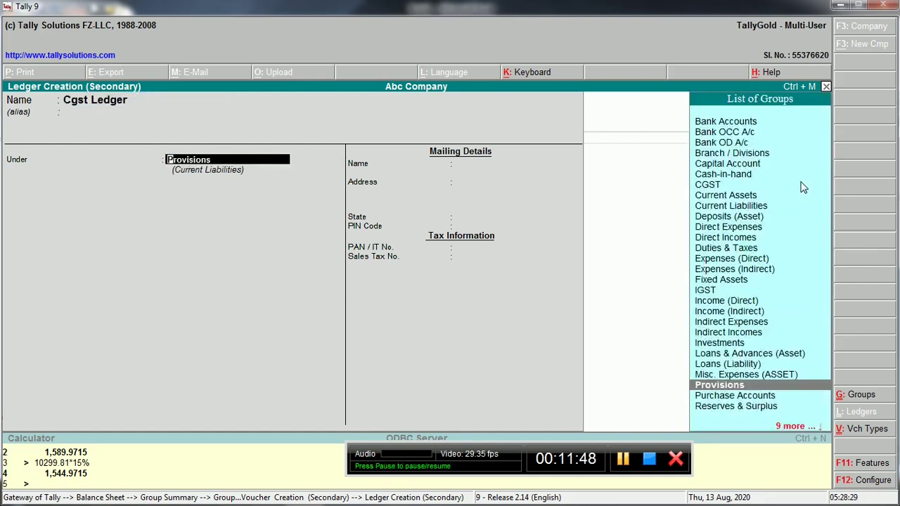
pyautogui.write('Du')
pyautogui.press('Return')
pyautogui.press('Return')
pyautogui.press('Return')
pyautogui.hotkey('ctrl', 'a')
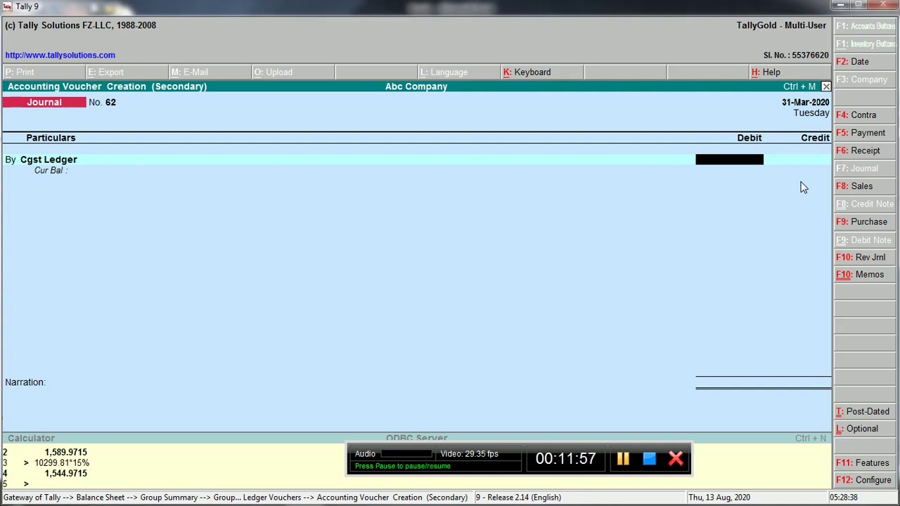
# Debit Cgst Ledger with 1.00 and choose CGST as the credit ledger in the journal voucher.
pyautogui.write('1')
pyautogui.press('Return')
pyautogui.press('Return')
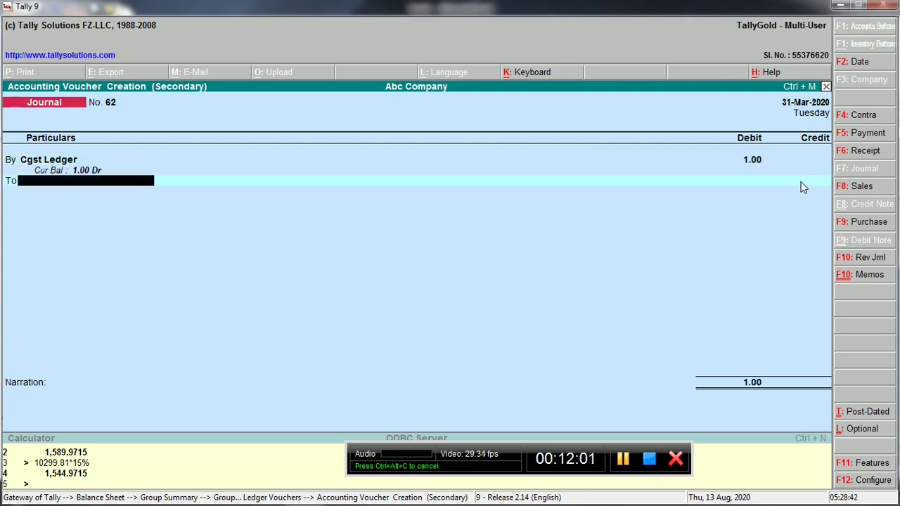
pyautogui.write('Cg')
pyautogui.press('Return')
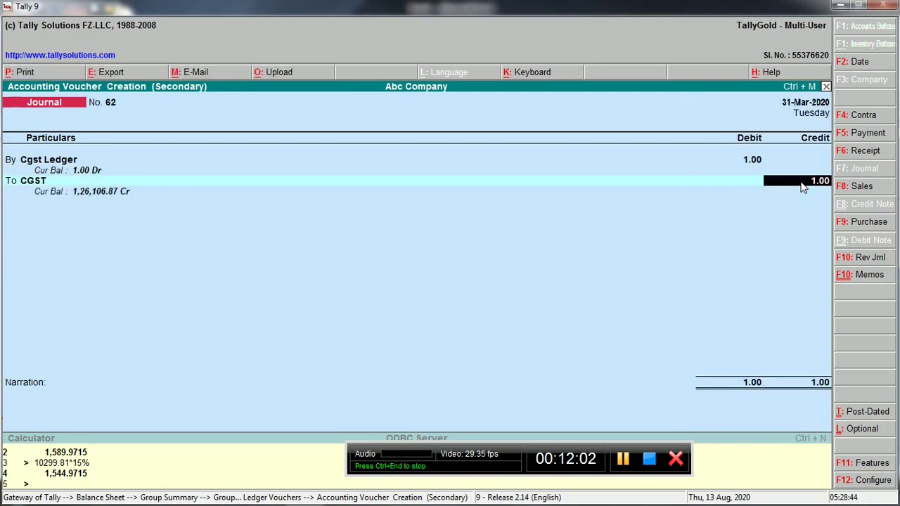
# Set the Cgst Ledger debit in the journal voucher to 1,26,107.87.
pyautogui.press('Up')
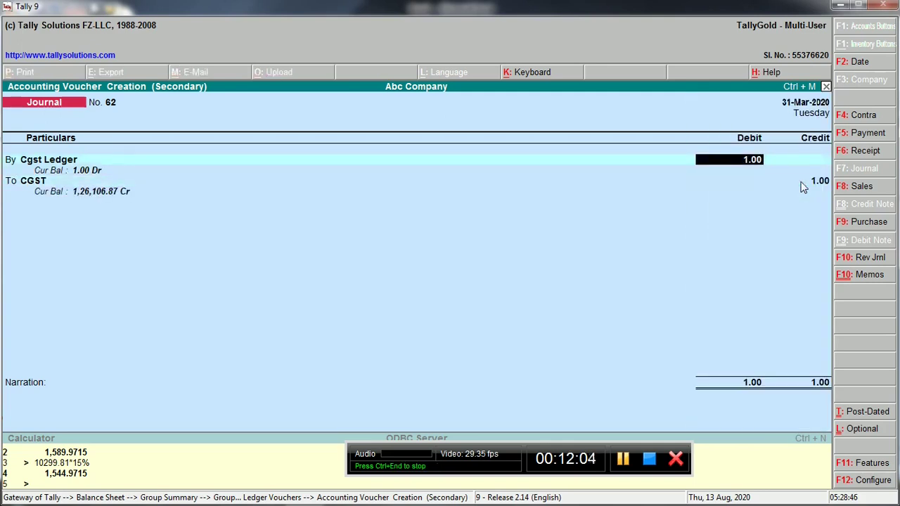
pyautogui.write('126108')
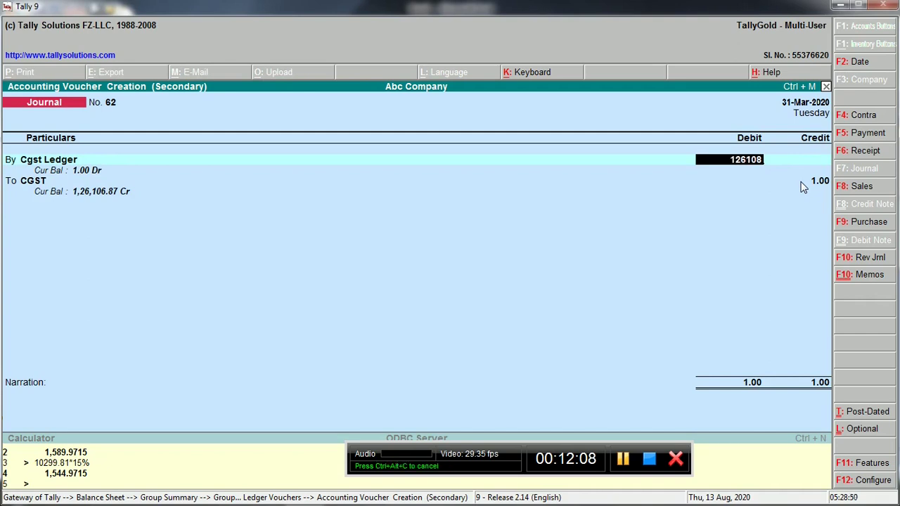
pyautogui.press('BackSpace')
pyautogui.write('7.87')
pyautogui.press('Return')
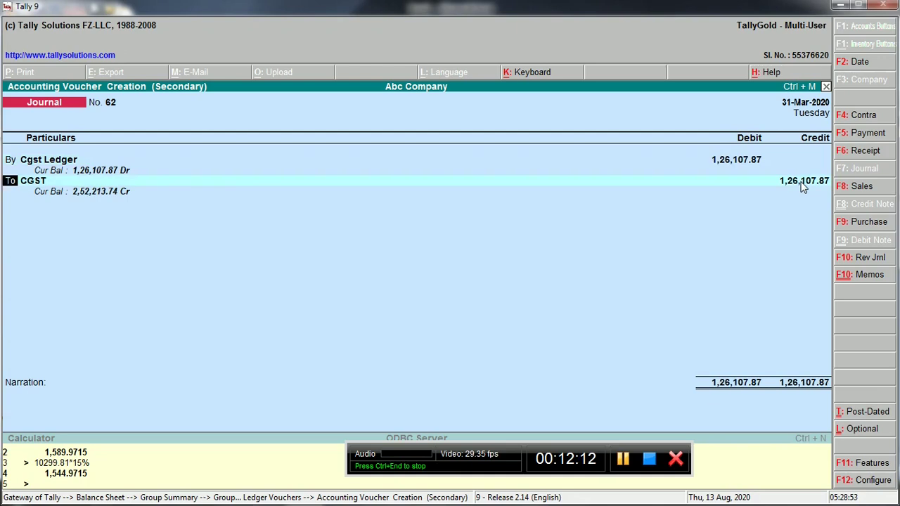
# Quit the journal voucher without saving and back out to the Duties & Taxes group summary.
pyautogui.press('BackSpace')
pyautogui.press('BackSpace')
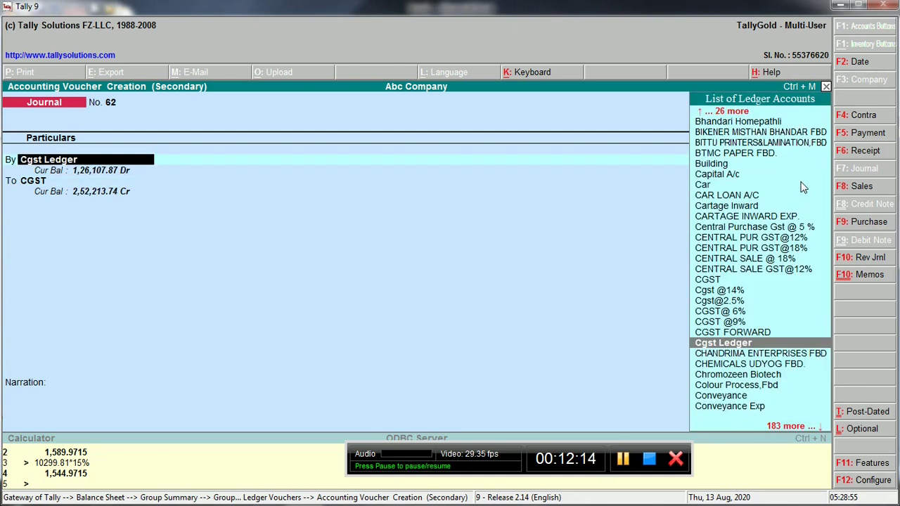
pyautogui.press('Escape')
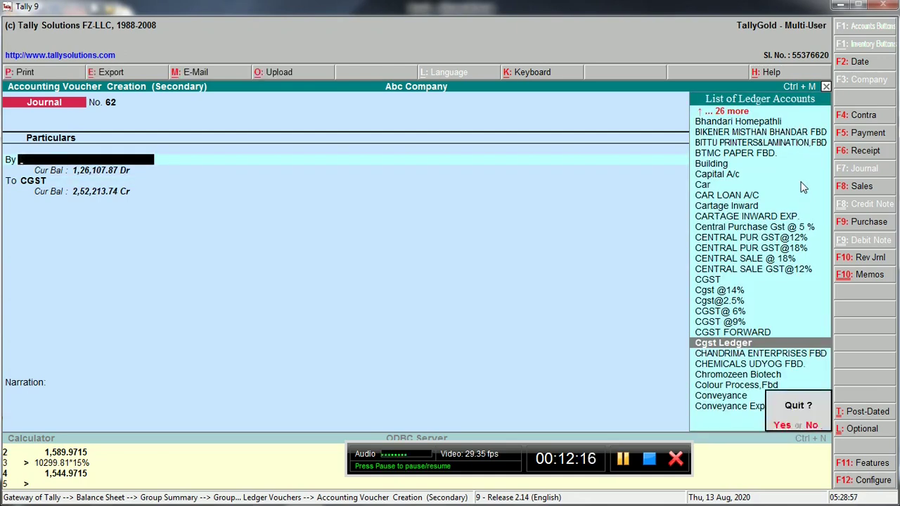
pyautogui.press('y')
pyautogui.press('Escape')
pyautogui.press('Escape')
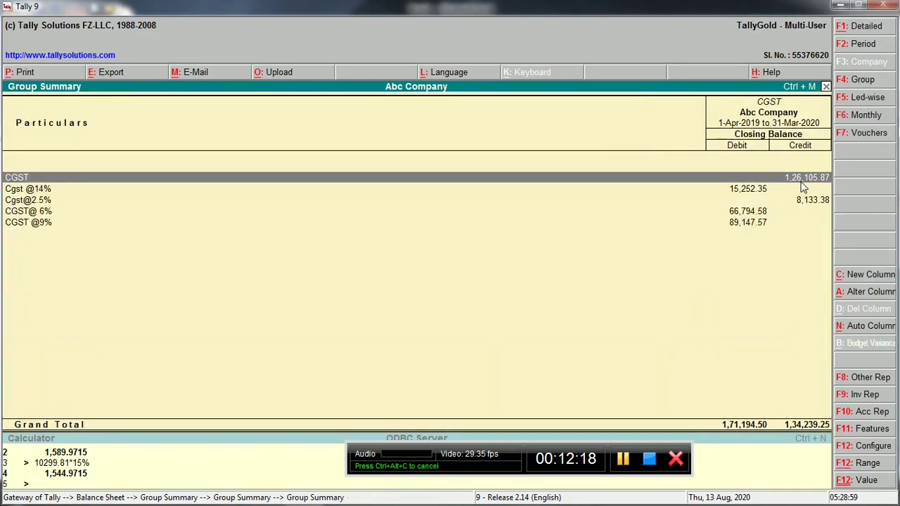
pyautogui.press('Escape')
# Open the IGST group, look through its ledgers, and return to Duties & Taxes.
pyautogui.press('Down')
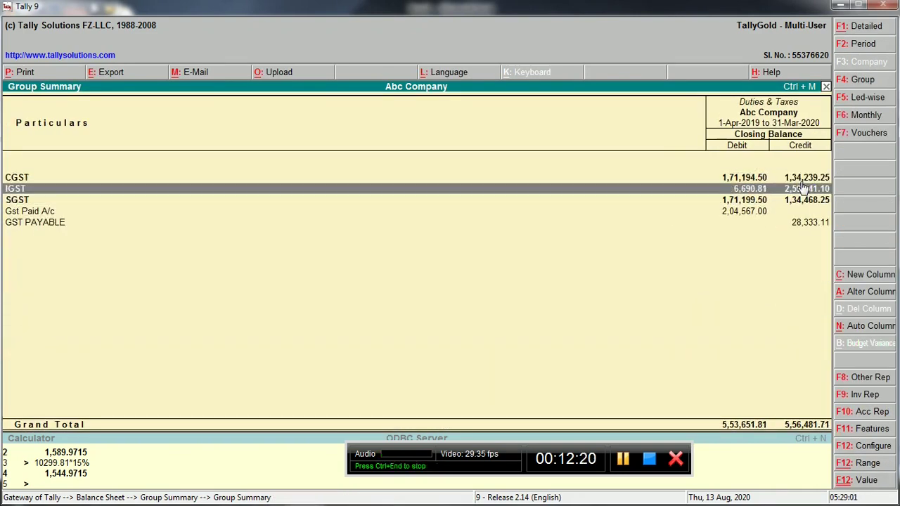
pyautogui.press('Return')
pyautogui.press('Down')
pyautogui.press('Down')
pyautogui.press('Down')
pyautogui.press('Up')
pyautogui.press('Up')
pyautogui.press('Up')
pyautogui.press('Down')
pyautogui.press('Down')
pyautogui.press('Down')
pyautogui.press('Escape')
# Open the SGST group, look through its ledgers, and return to Duties & Taxes.
pyautogui.press('Down')
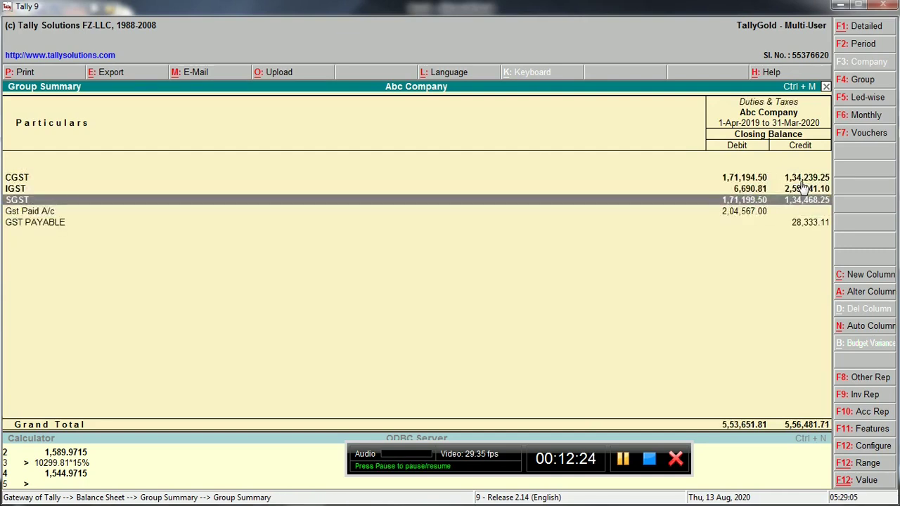
pyautogui.press('Return')
pyautogui.press('Down')
pyautogui.press('Down')
pyautogui.press('Down')
pyautogui.press('Down')
pyautogui.press('Up')
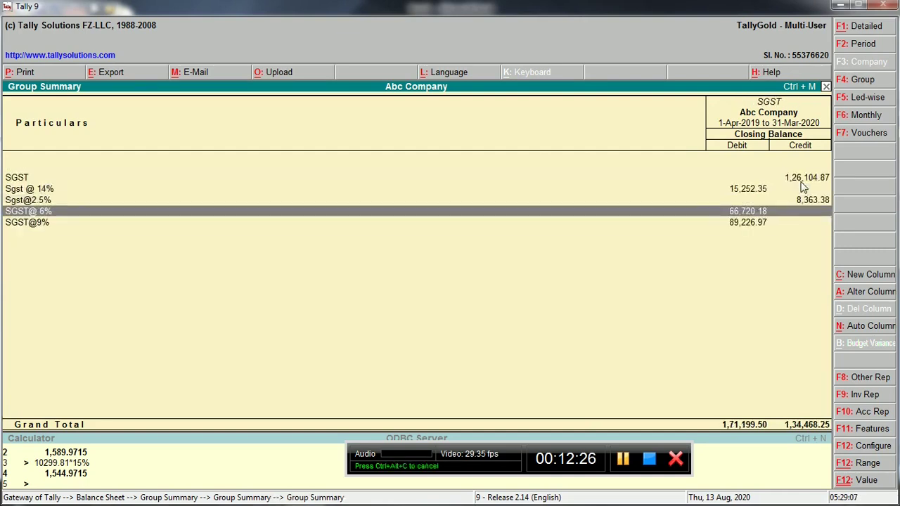
pyautogui.press('Up')
pyautogui.press('Up')
pyautogui.press('Up')
pyautogui.press('Escape')
pyautogui.press('Down')
pyautogui.press('Down')
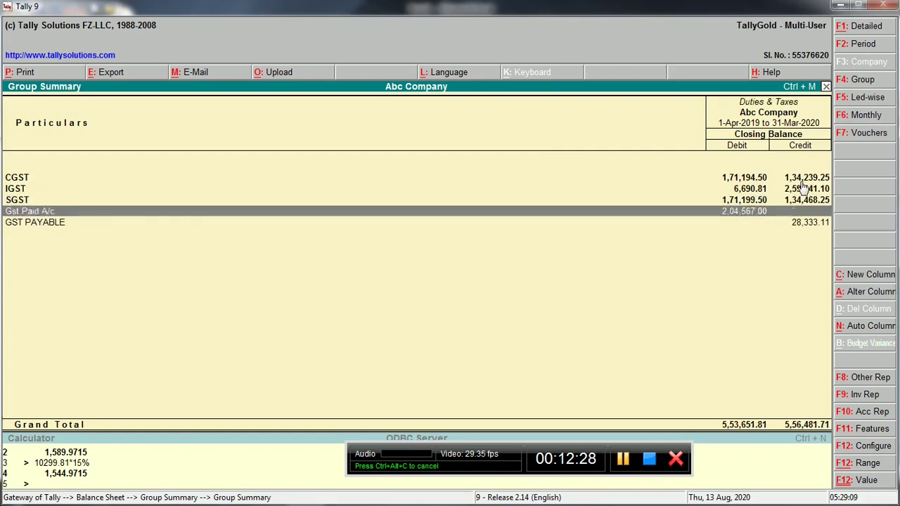
# Open the CGST group and examine the balances of its rate-wise ledgers down to CGST @9%.
pyautogui.press('Up')
pyautogui.press('Up')
pyautogui.press('Up')
pyautogui.press('Up')
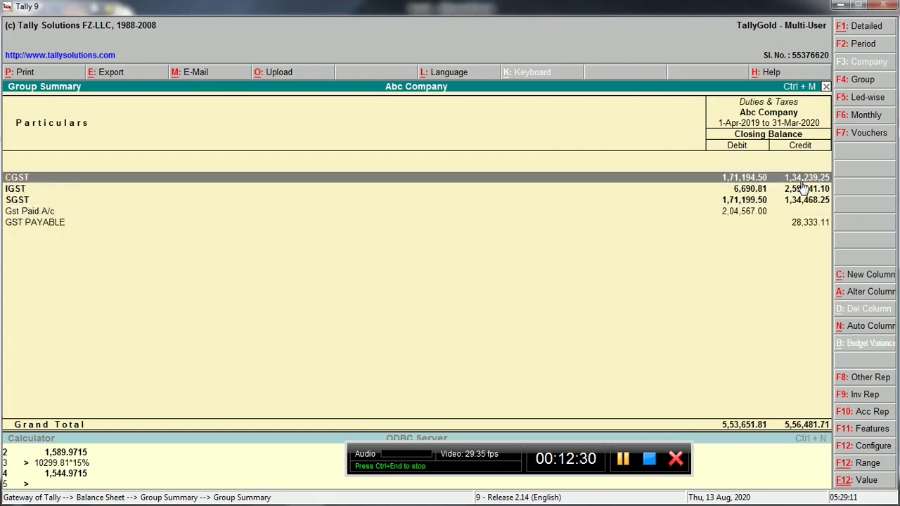
pyautogui.press('Return')
pyautogui.press('Down')
pyautogui.press('Down')
pyautogui.press('Down')
pyautogui.press('Up')
pyautogui.press('Up')
pyautogui.press('Down')
pyautogui.press('Down')
pyautogui.press('Down')
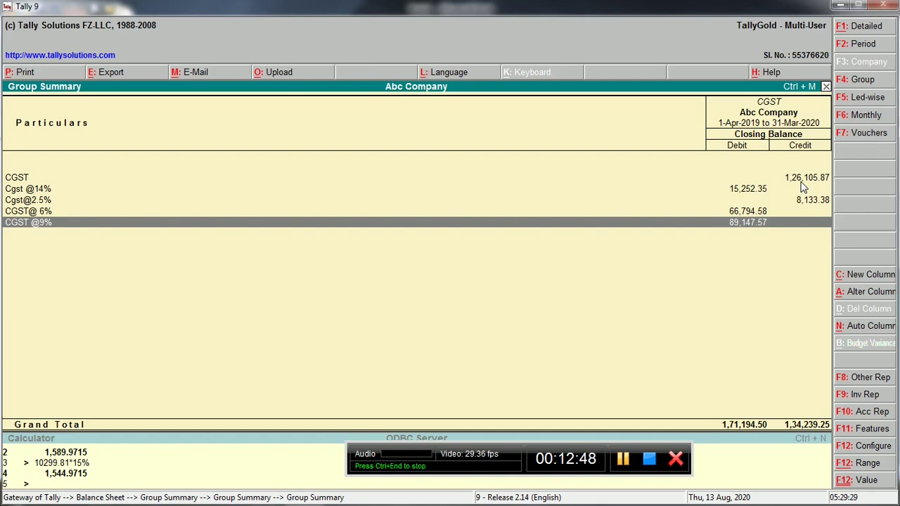
# Open the March 2020 vouchers of the CGST @9% ledger and go through them to the 31-3-2020 purchase.
pyautogui.press('Return')
pyautogui.press('Return')
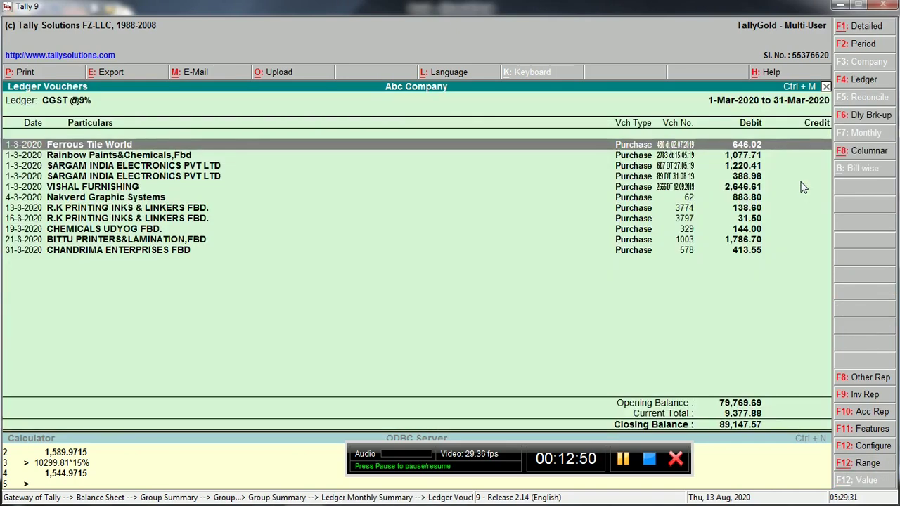
pyautogui.press('Down')
pyautogui.press('Down')
pyautogui.press('Down')
pyautogui.press('Down')
pyautogui.press('Down')
pyautogui.press('Down')
pyautogui.press('Down')
pyautogui.press('Down')
pyautogui.press('Down')
pyautogui.press('Down')
# Add a journal voucher dated 31-Mar-2020 and debit GST PAYABLE with 1.00.
pyautogui.hotkey('alt', 'a')
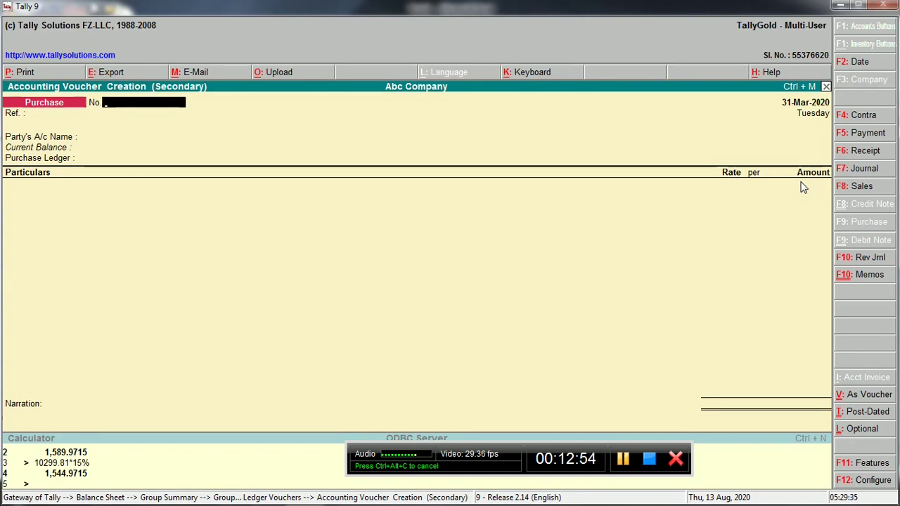
pyautogui.press('F7')
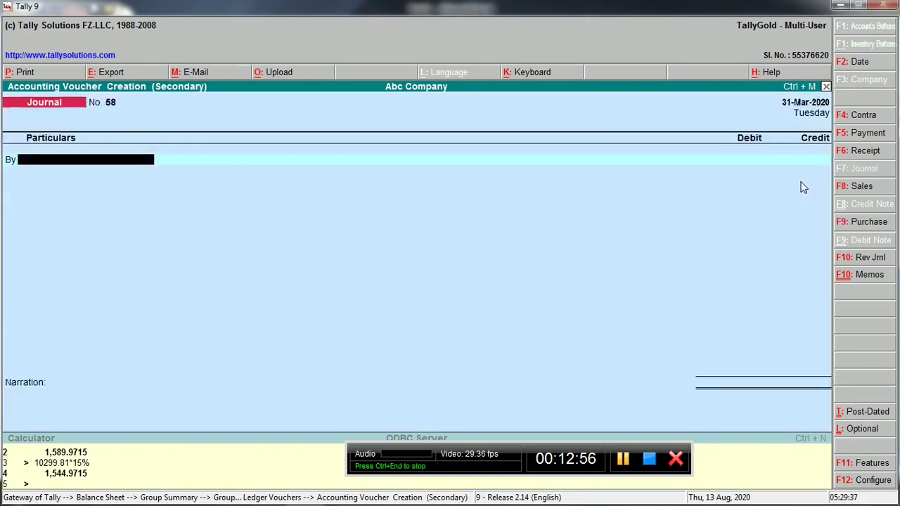
pyautogui.write('Gst')
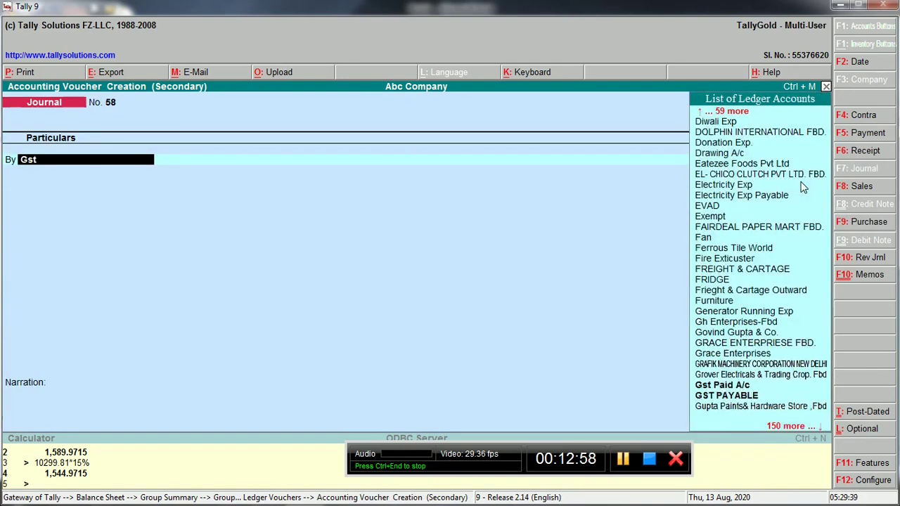
pyautogui.press('Down')
pyautogui.press('Return')
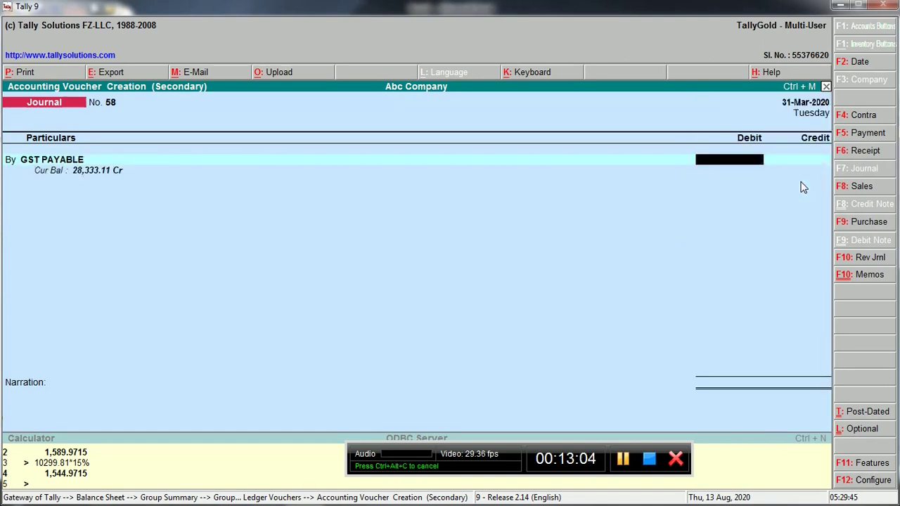
pyautogui.write('1')
pyautogui.press('Return')
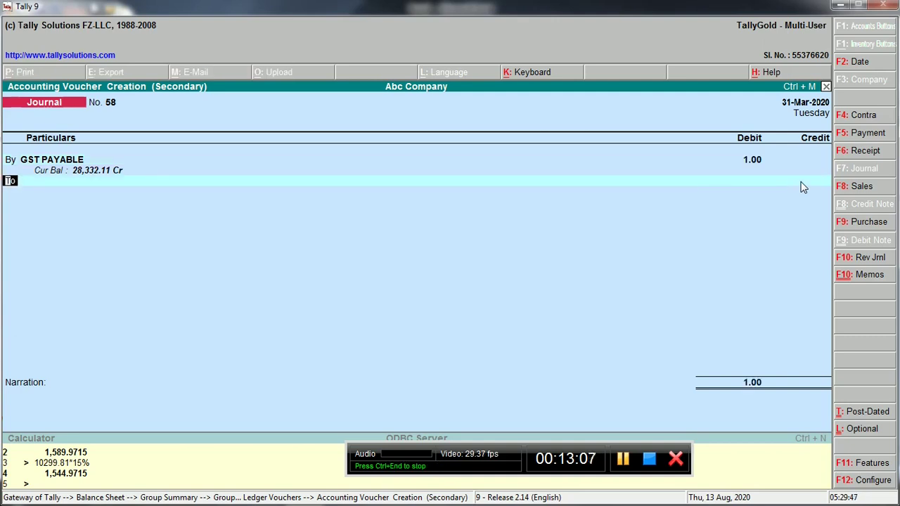
pyautogui.write('Cgs')
pyautogui.press('Return')
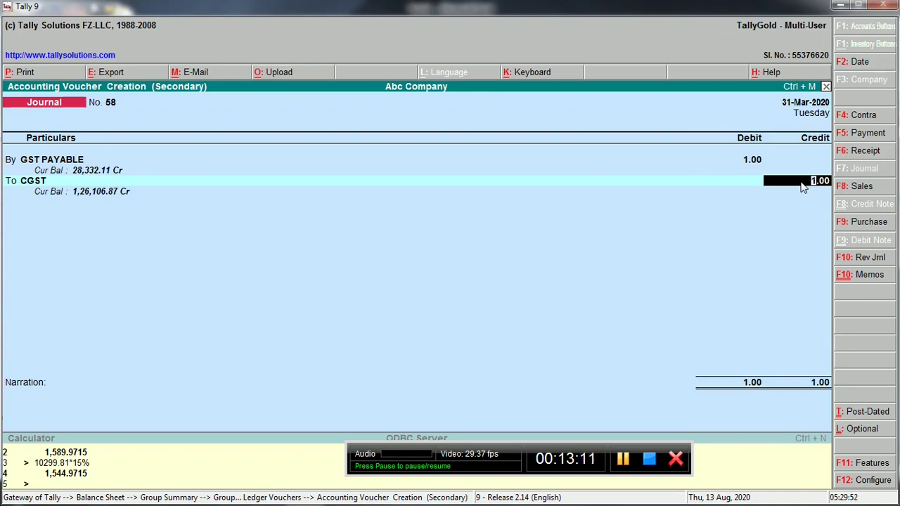
pyautogui.press('BackSpace')
pyautogui.press('Down')
pyautogui.press('Down')
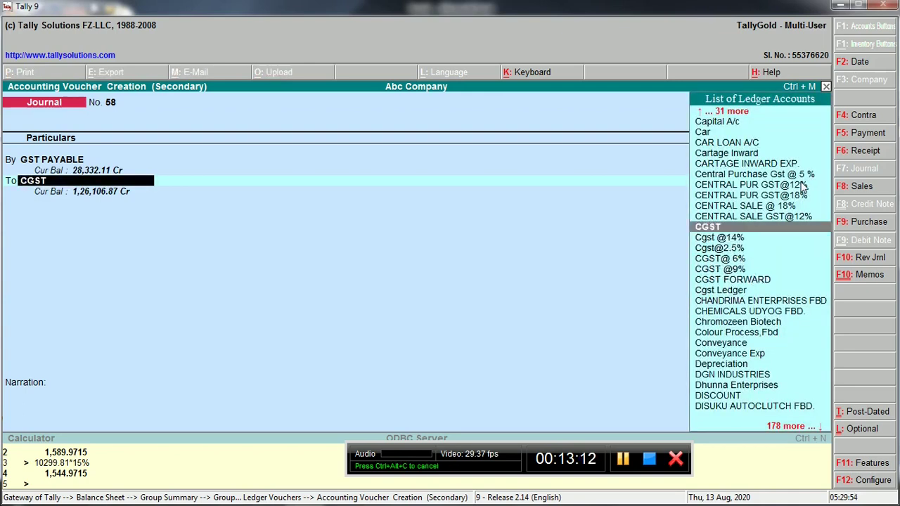
pyautogui.press('Return')
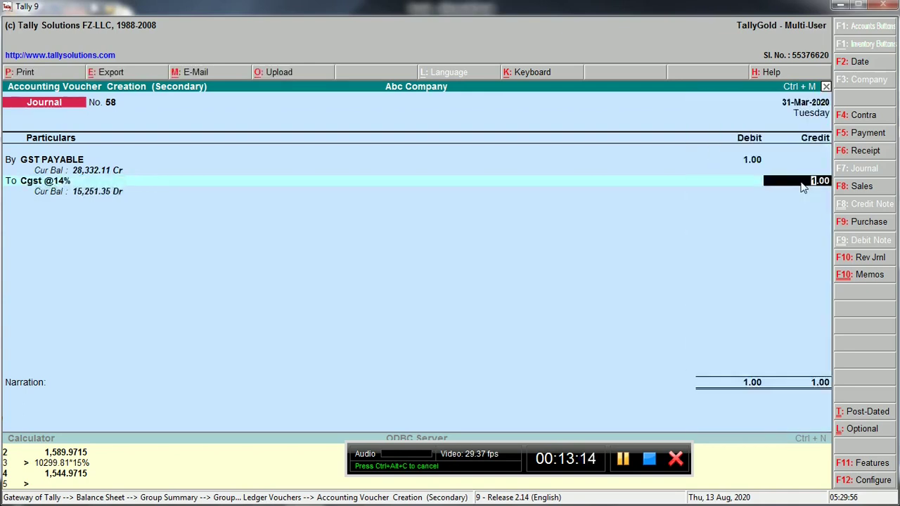
pyautogui.write('15,252.35')
pyautogui.press('Return')
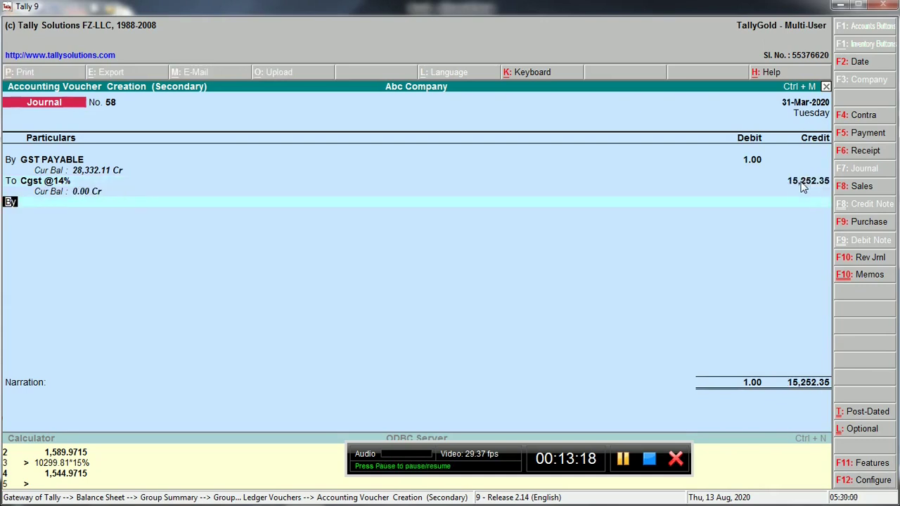
# Try a second debit line for CGST with 15,251.35 in the journal voucher.
pyautogui.press('Return')
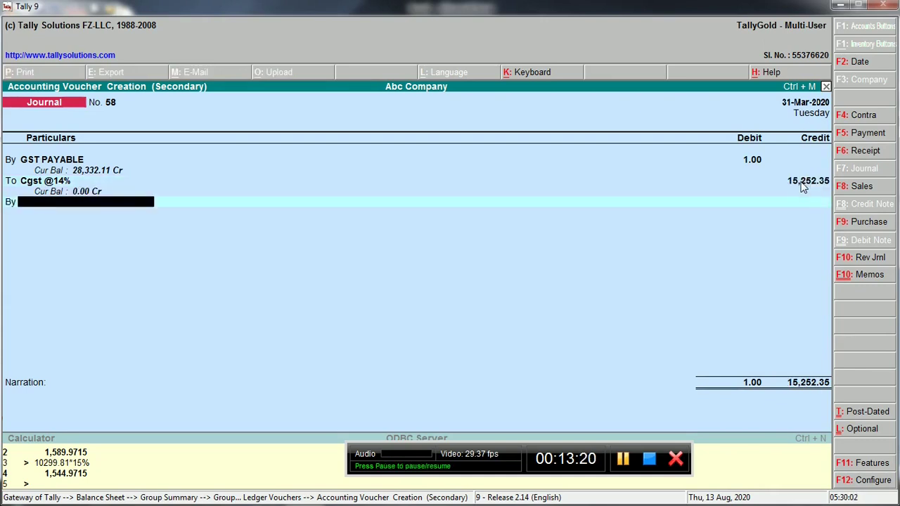
pyautogui.write('Cgst')
pyautogui.press('Return')
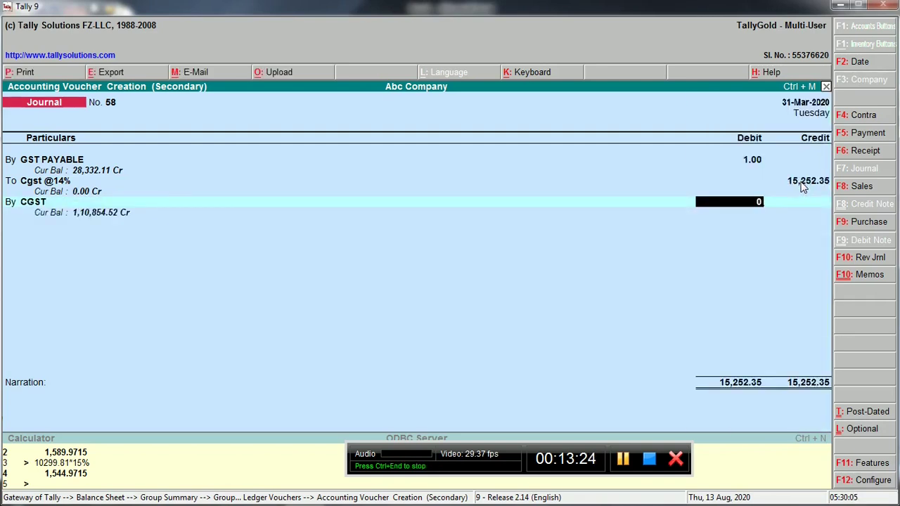
pyautogui.press('Return')
pyautogui.press('BackSpace')
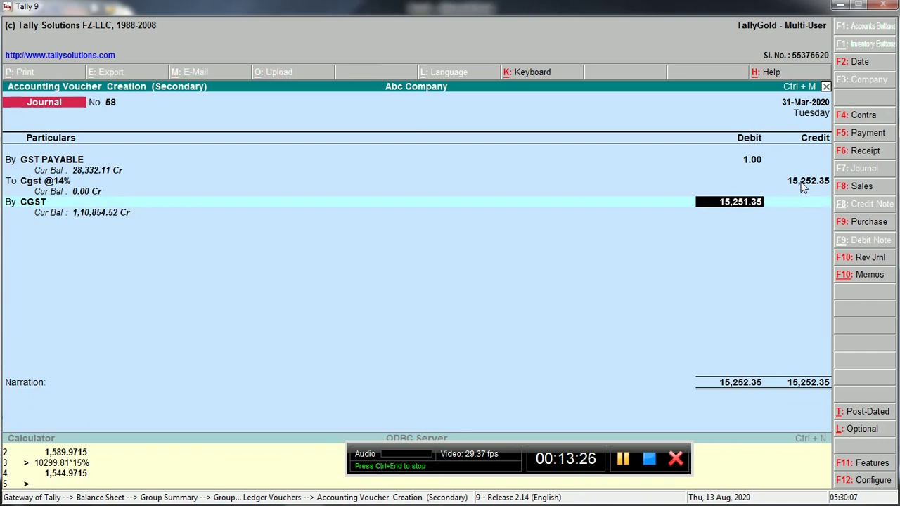
pyautogui.press('BackSpace')
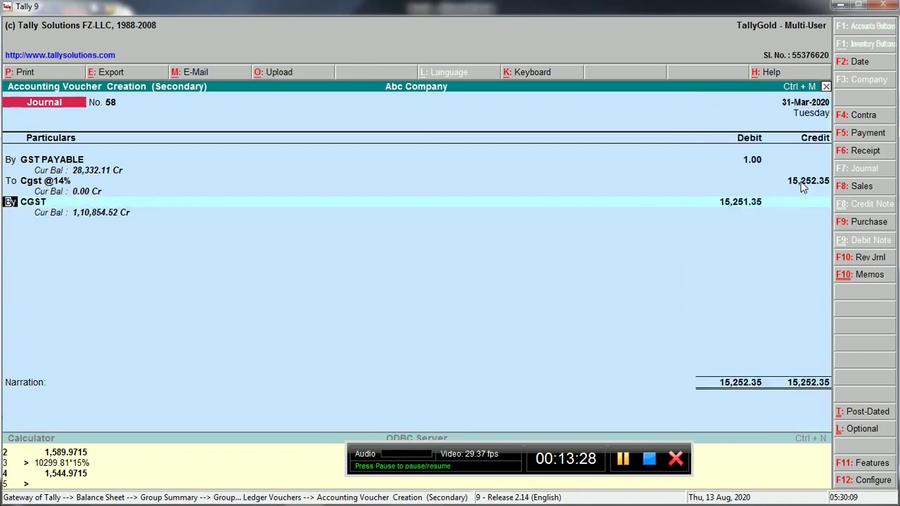
pyautogui.press('t')
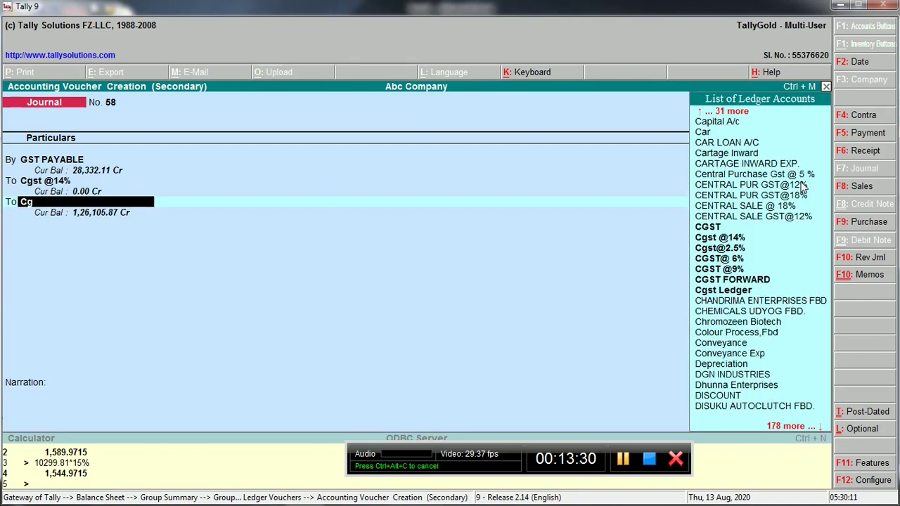
pyautogui.write('Cg')
pyautogui.press('Return')
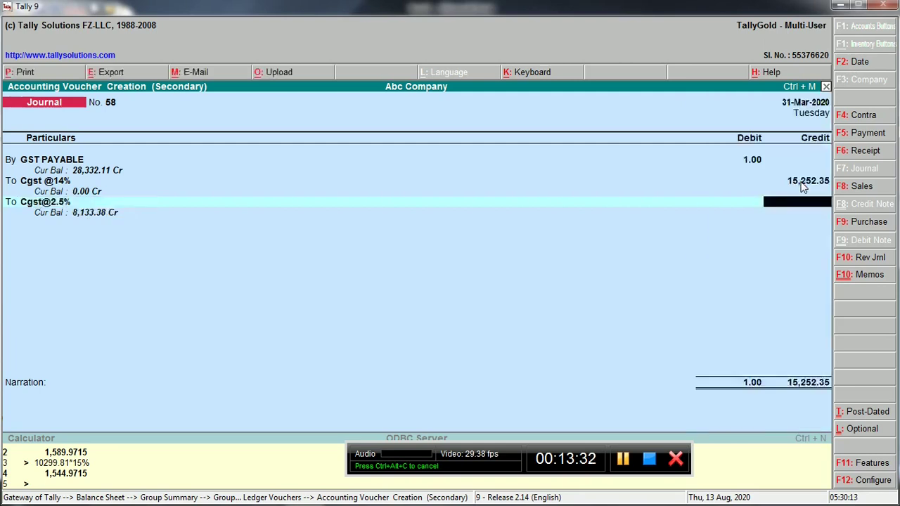
pyautogui.write('8134.38')
pyautogui.press('Return')
pyautogui.press('BackSpace')
pyautogui.press('BackSpace')
pyautogui.press('BackSpace')
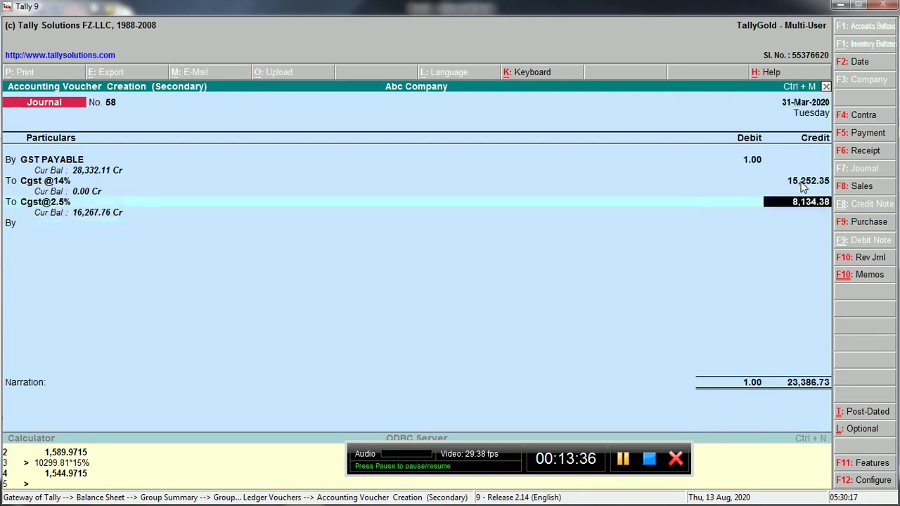
# Replace the third line's ledger with CGST@ 6% and enter 66794 as its credit amount.
pyautogui.press('Return')
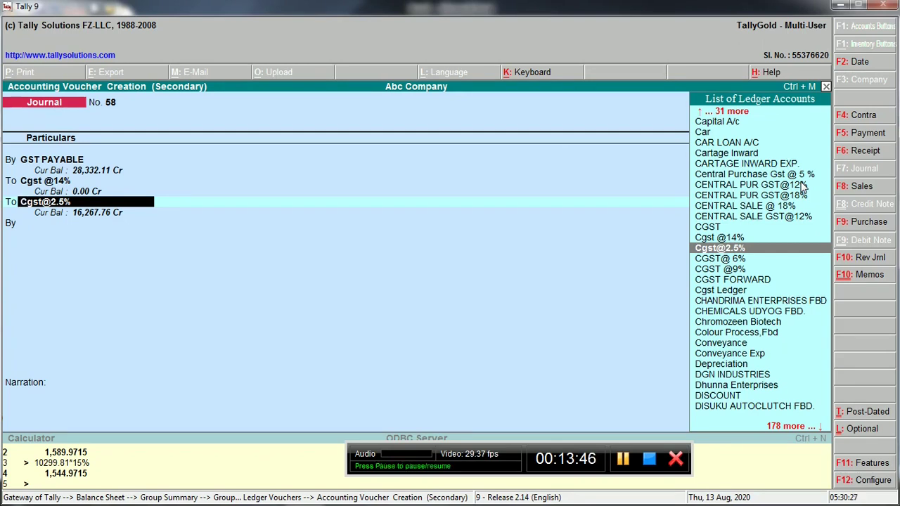
pyautogui.press('Down')
pyautogui.press('Return')
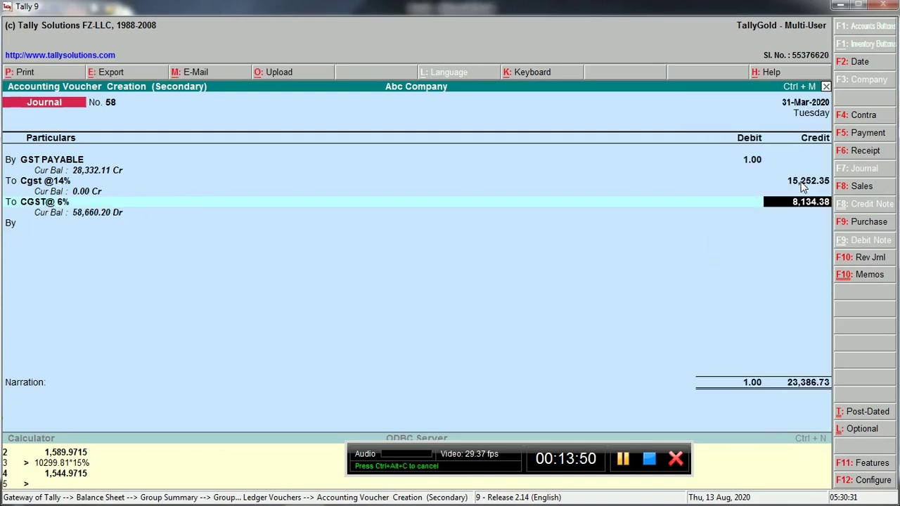
pyautogui.press('BackSpace')
pyautogui.press('Return')
pyautogui.press('BackSpace')
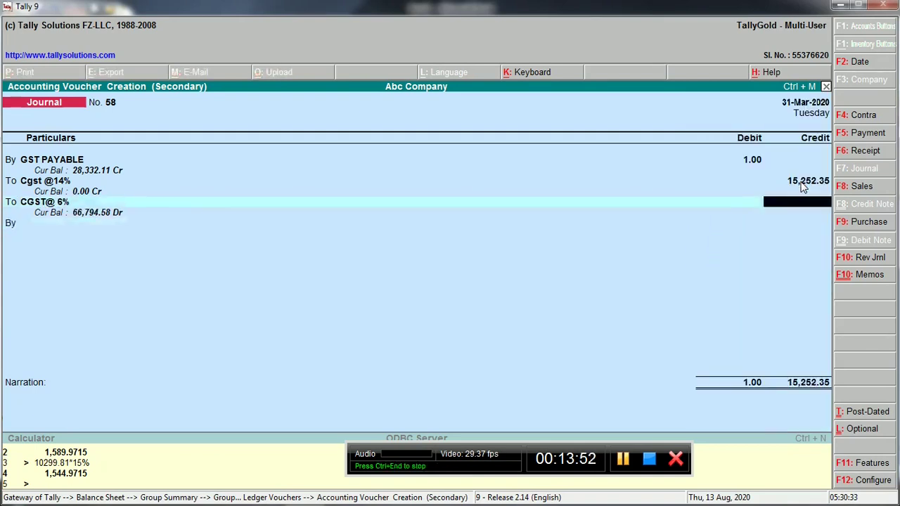
pyautogui.write('66794')
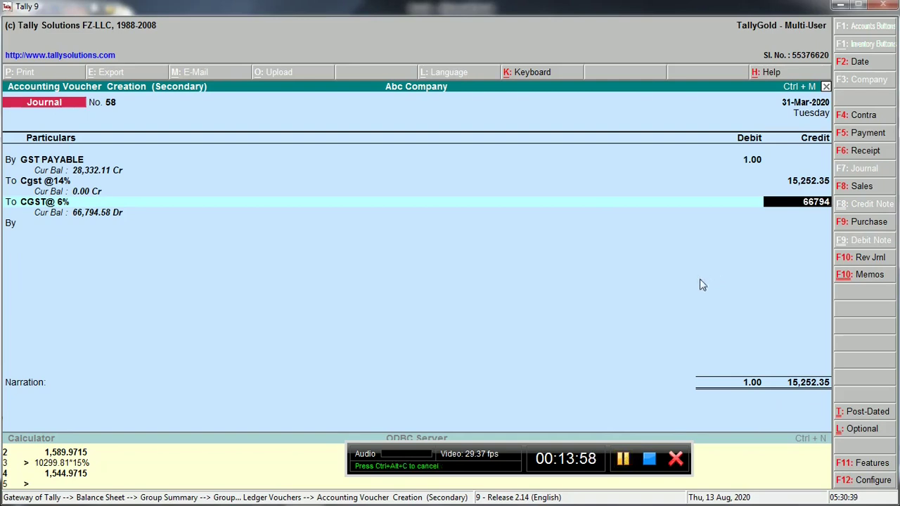
pyautogui.click(623, 461)
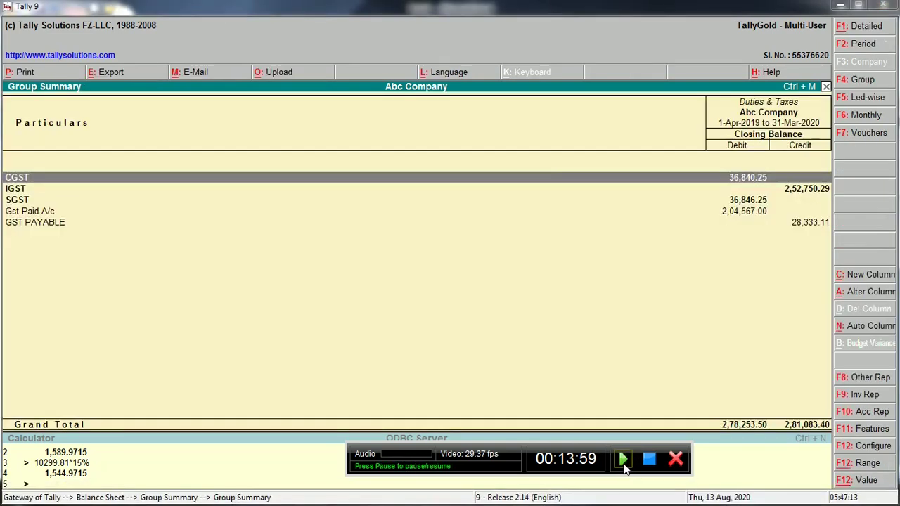
pyautogui.click(623, 461)
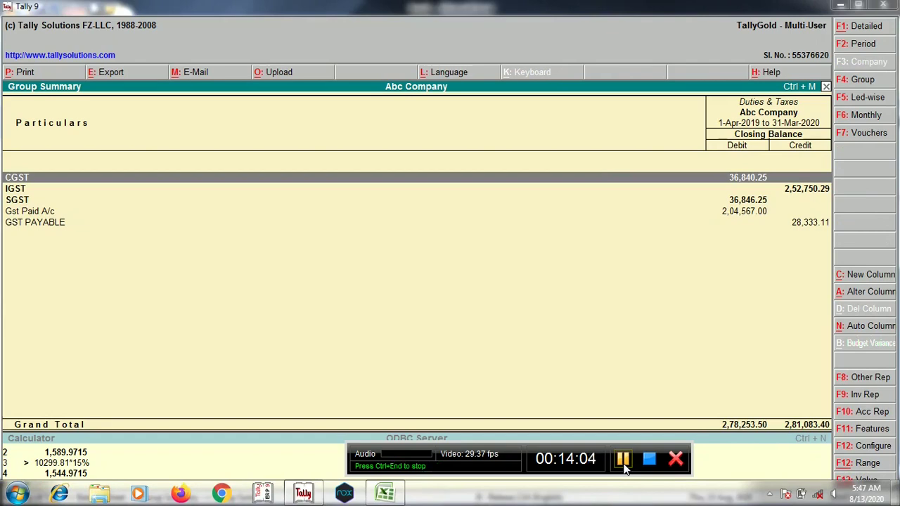
pyautogui.click(569, 305)
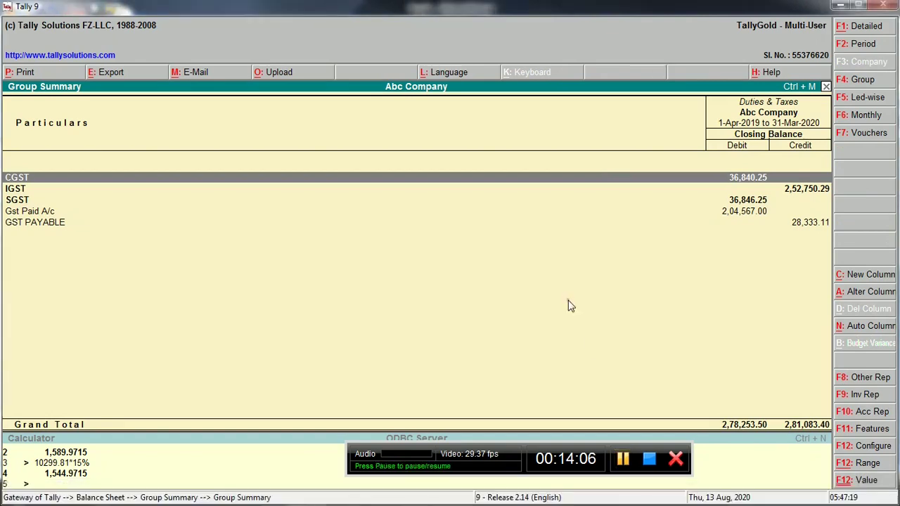
# Check the CGST, IGST and SGST groups one after another from the Duties & Taxes summary.
pyautogui.press('Return')
pyautogui.press('Escape')
pyautogui.press('Down')
pyautogui.press('Return')
pyautogui.press('Escape')
pyautogui.press('Down')
pyautogui.press('Return')
pyautogui.press('Escape')
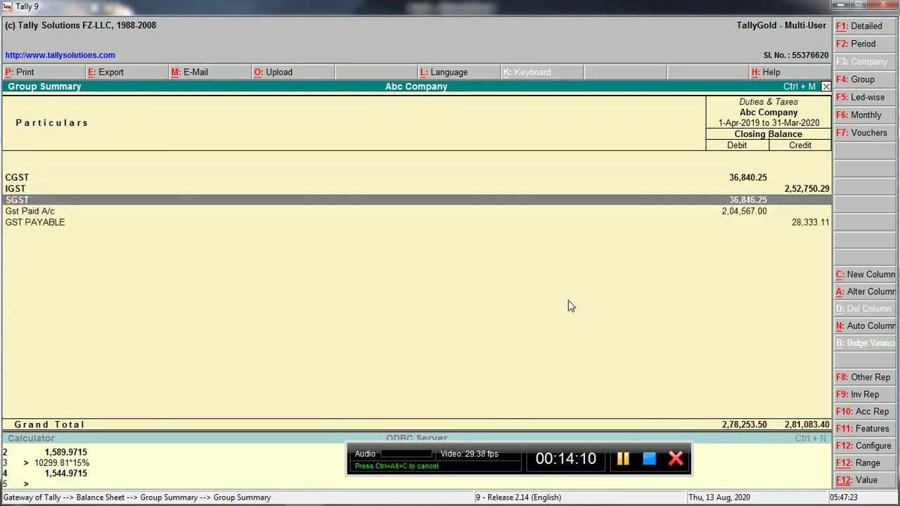
pyautogui.press('Down')
pyautogui.press('Down')
pyautogui.press('Up')
pyautogui.press('Up')
# Open the SGST ledger's March 2020 vouchers and go to the SGST@9% journal entry.
pyautogui.press('Return')
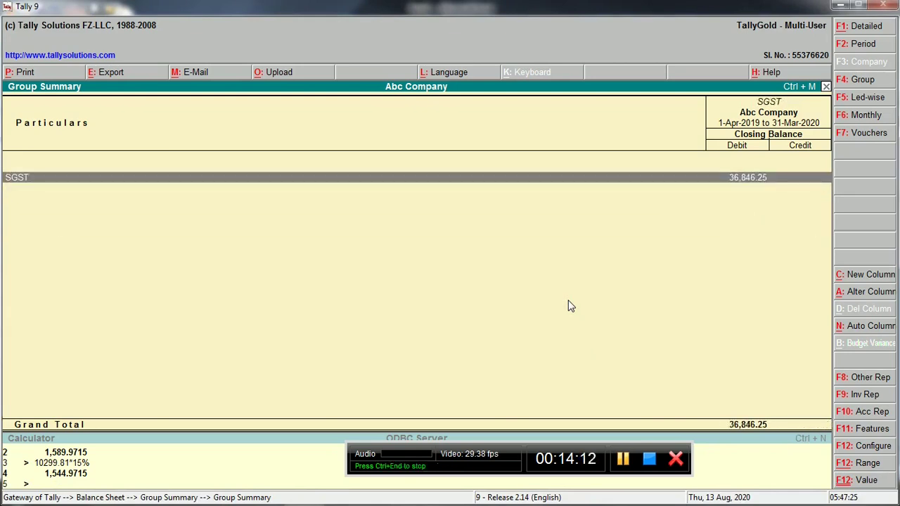
pyautogui.press('Return')
pyautogui.press('Return')
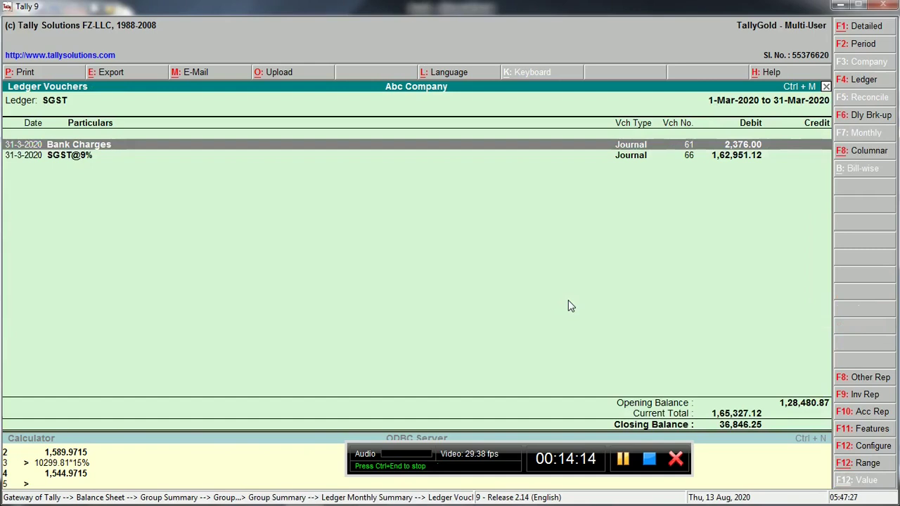
pyautogui.press('Down')
# Add a journal voucher dated 31-Mar-2020 that debits IGST by 2,52,750.29.
pyautogui.hotkey('alt', 'a')
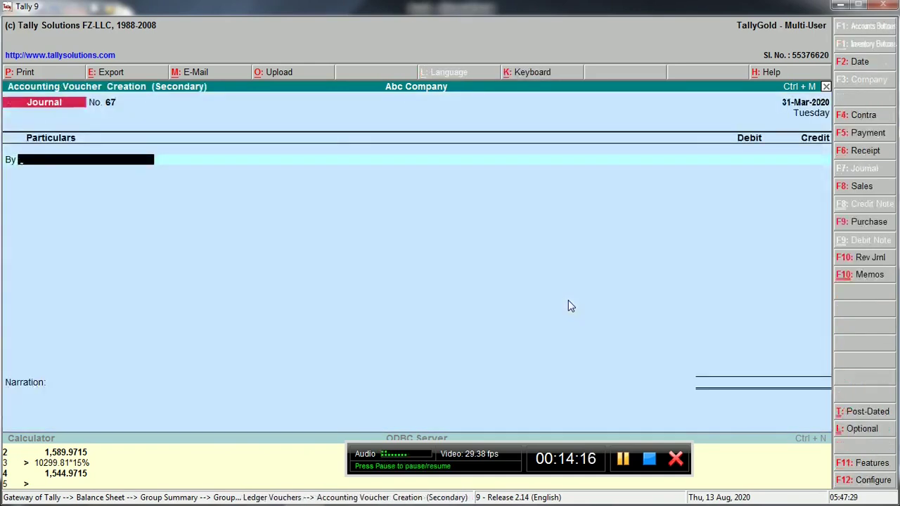
pyautogui.write('ig')
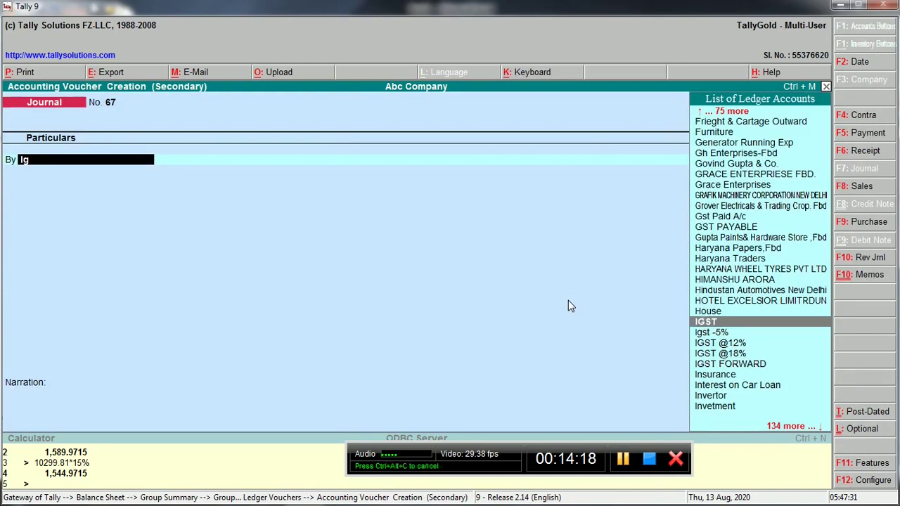
pyautogui.press('Return')
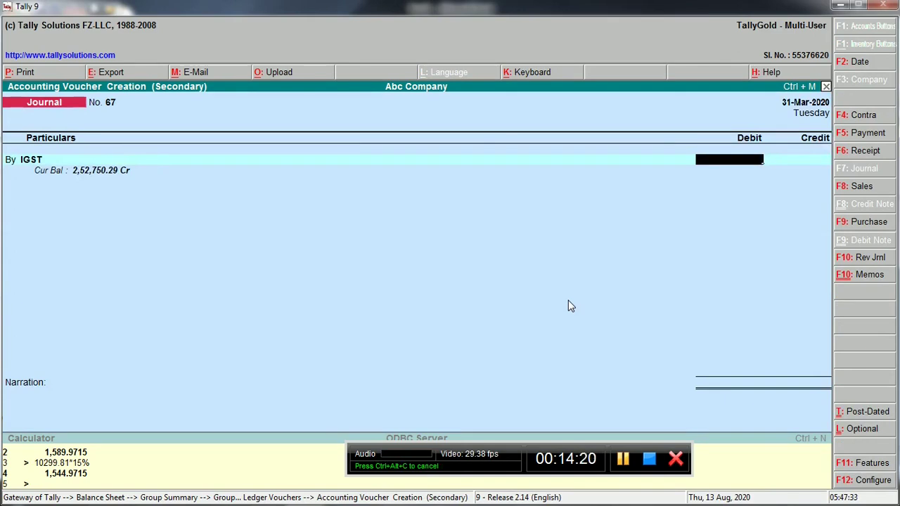
pyautogui.write('2,52,750.')
pyautogui.write('29')
pyautogui.press('Return')
pyautogui.press('Return')
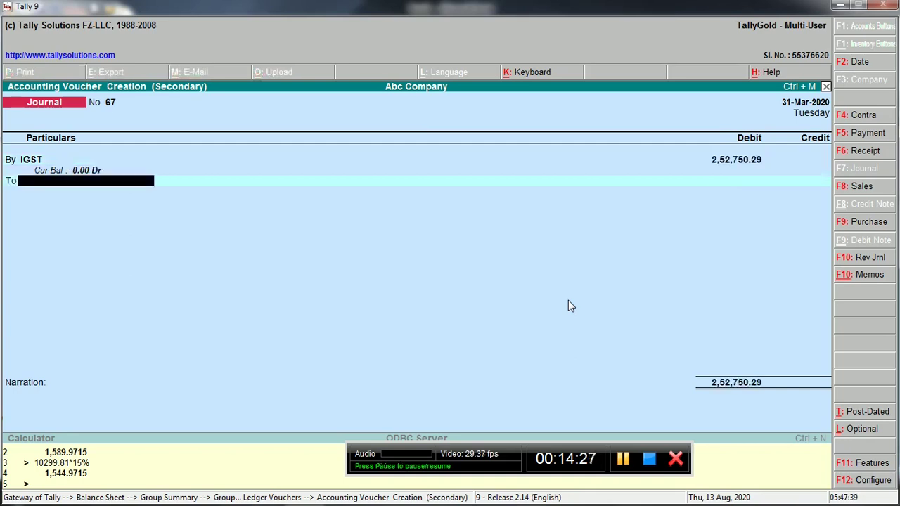
# Add CGST as the second ledger line with a credit of 36,840.25.
pyautogui.write('Cg')
pyautogui.press('Return')
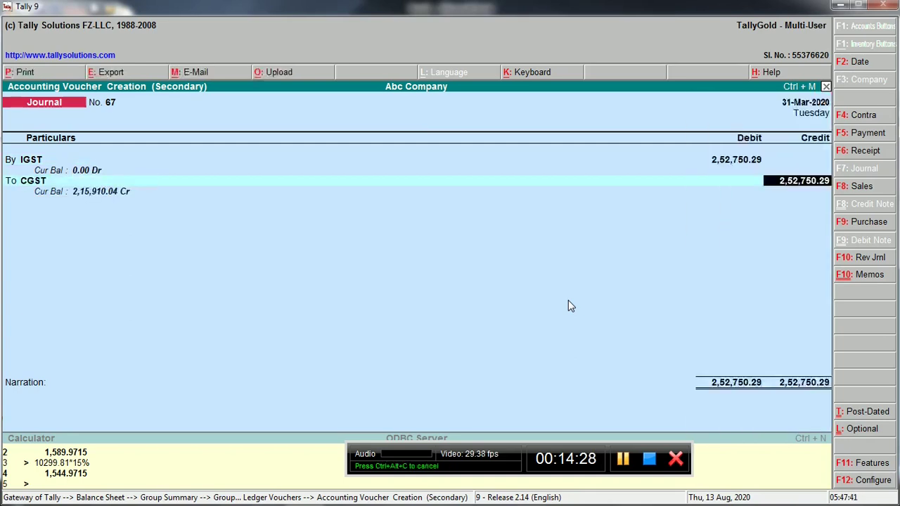
pyautogui.write('1')
pyautogui.press('Return')
pyautogui.press('BackSpace')
pyautogui.write('38')
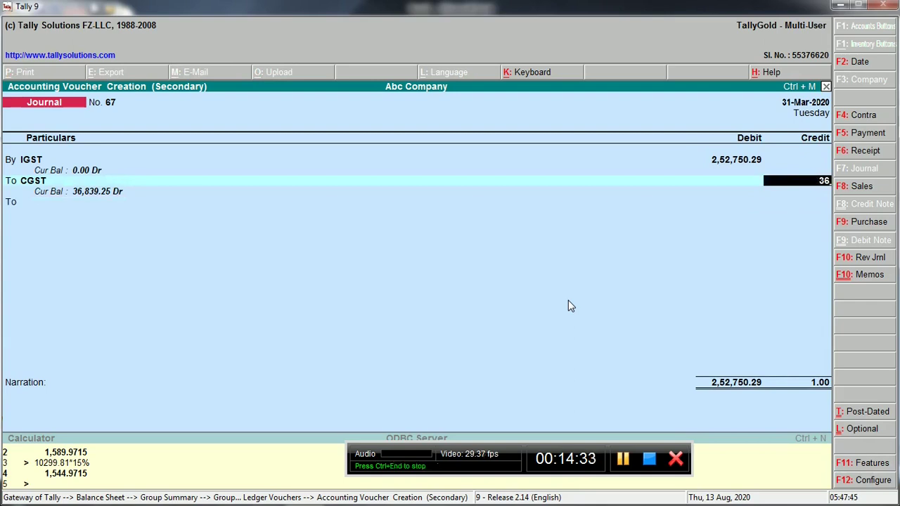
pyautogui.write('839.25')
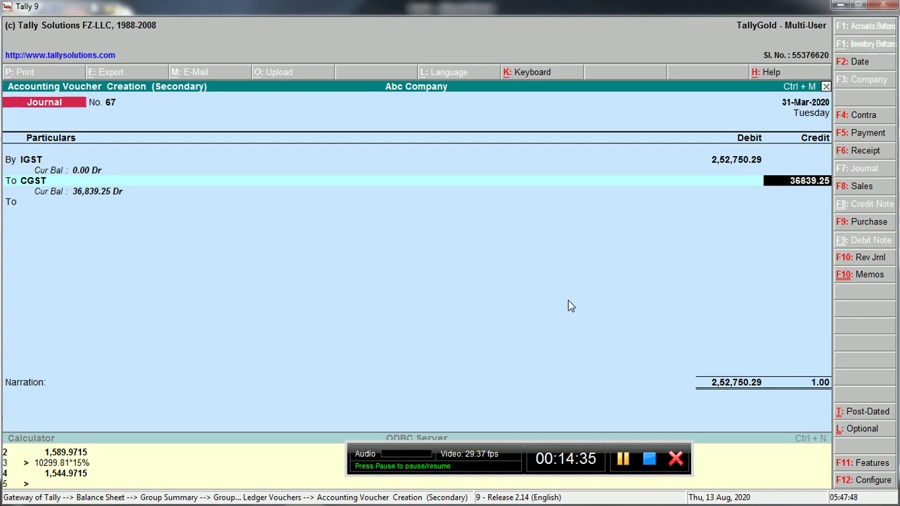
pyautogui.press('Return')
pyautogui.press('BackSpace')
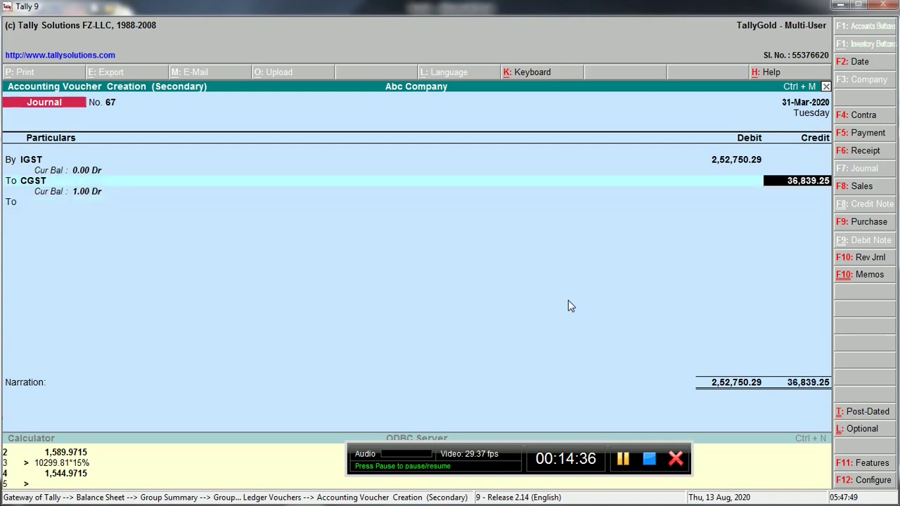
pyautogui.write('36840.25')
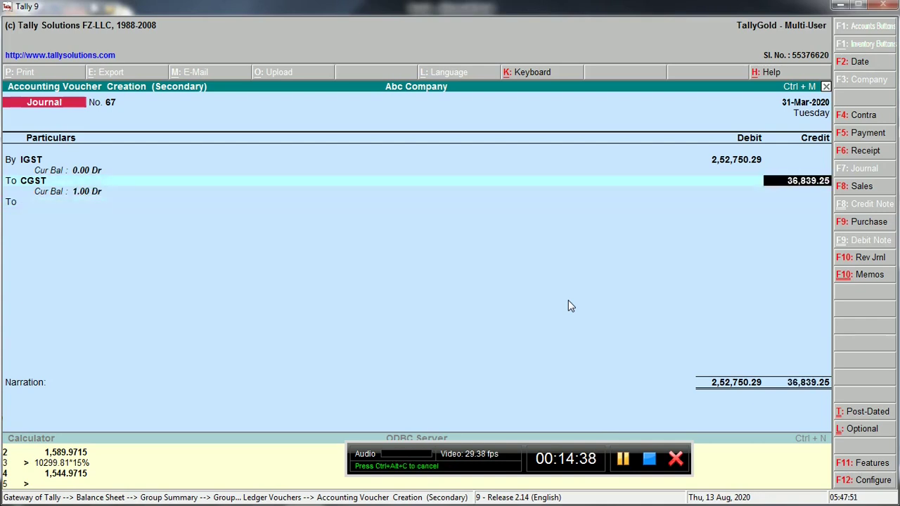
pyautogui.press('Return')
pyautogui.press('Return')
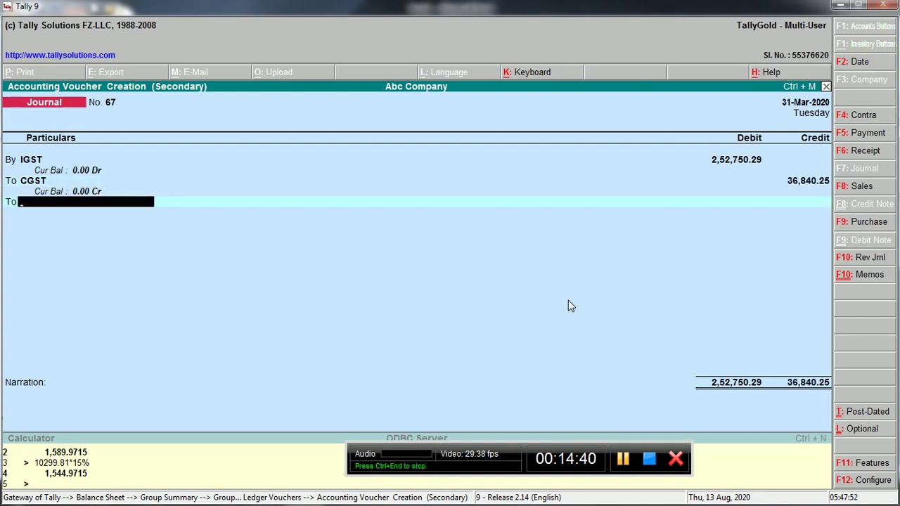
# Add SGST as the third ledger line of the journal voucher.
pyautogui.write('Sgs')
pyautogui.press('Down')
pyautogui.press('Down')
pyautogui.press('Down')
pyautogui.press('Up')
pyautogui.press('Up')
pyautogui.press('Up')
pyautogui.press('Return')
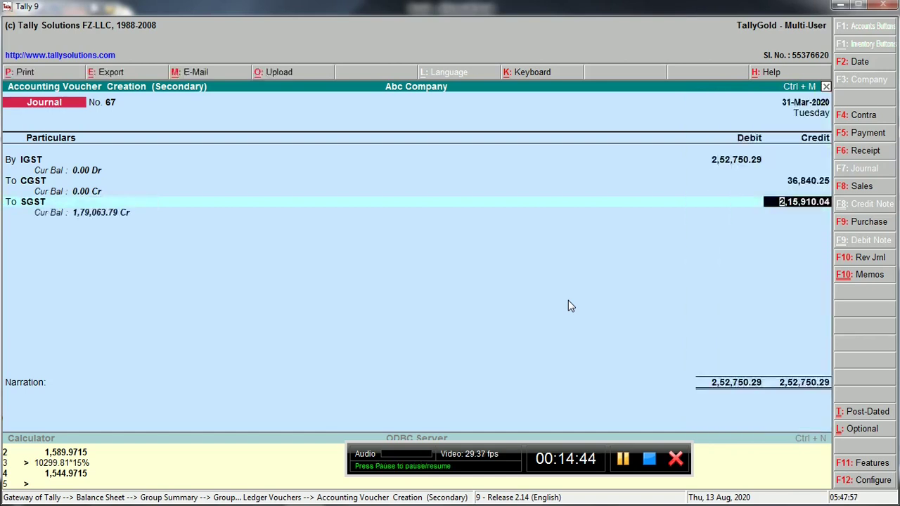
# Set the SGST line's credit amount to 36,846.25.
pyautogui.write('1')
pyautogui.press('Return')
pyautogui.press('BackSpace')
pyautogui.write('36846..25')
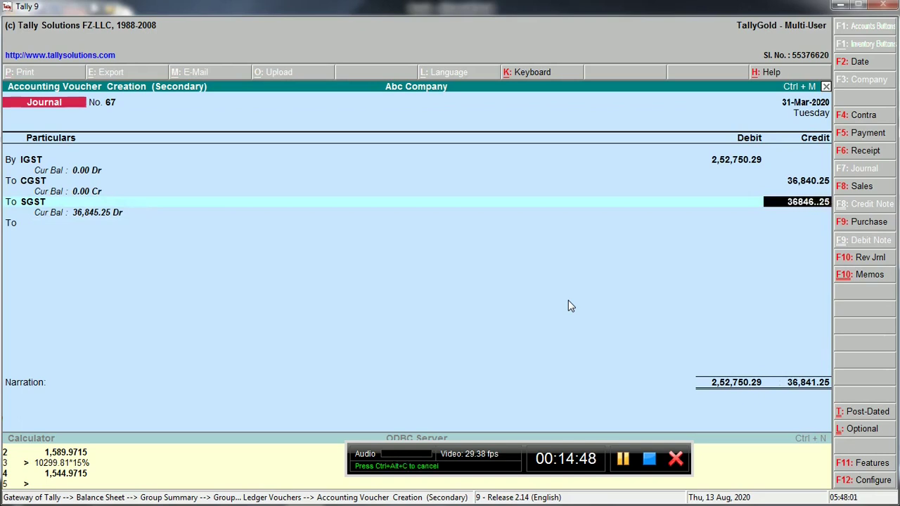
pyautogui.press('Return')
pyautogui.press('BackSpace')
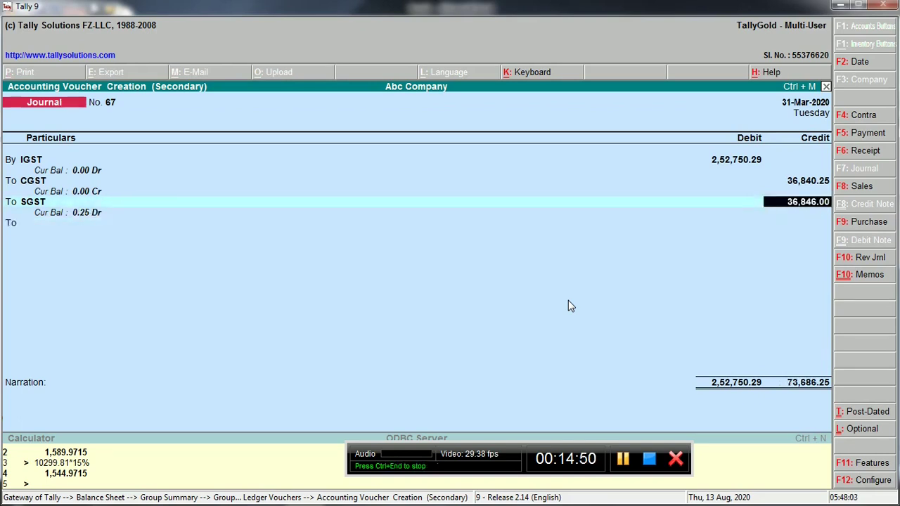
pyautogui.press('BackSpace')
pyautogui.press('BackSpace')
pyautogui.write('25')
pyautogui.press('Return')
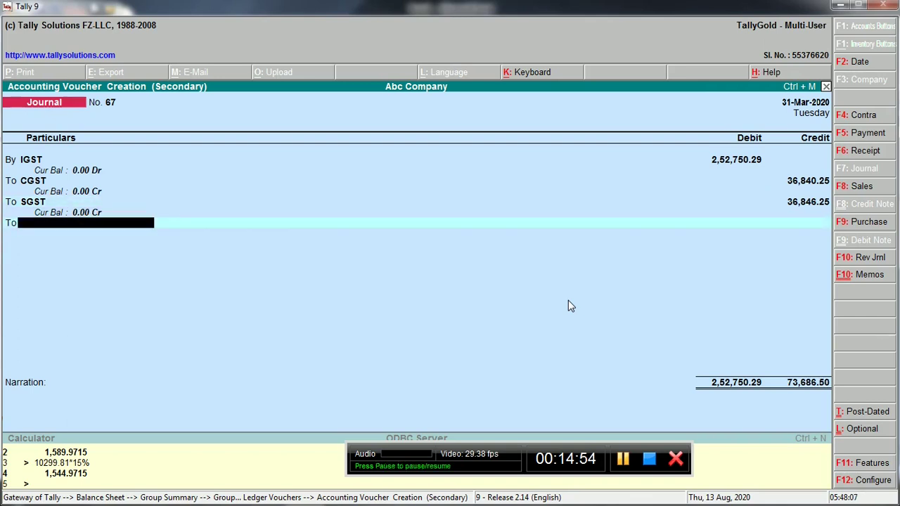
# Credit the remaining 1,79,063.79 to GST PAYABLE and save the journal voucher.
pyautogui.write('gst')
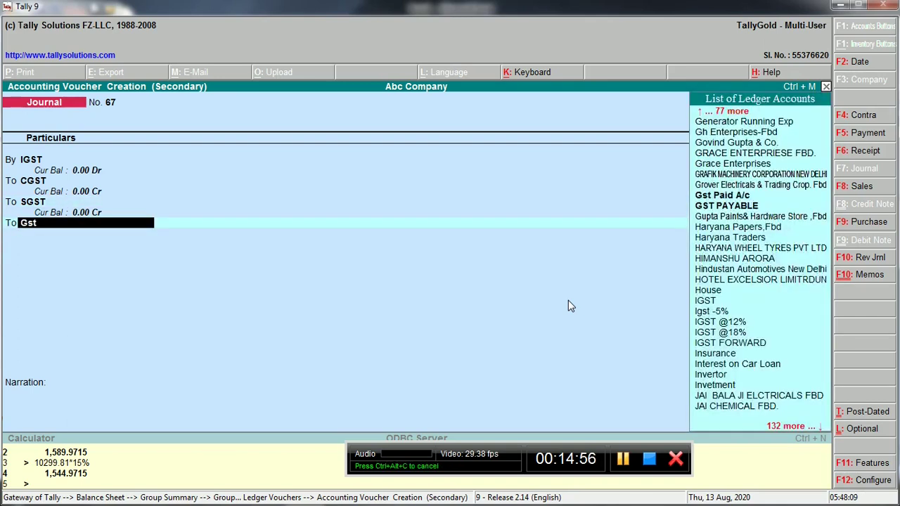
pyautogui.press('Return')
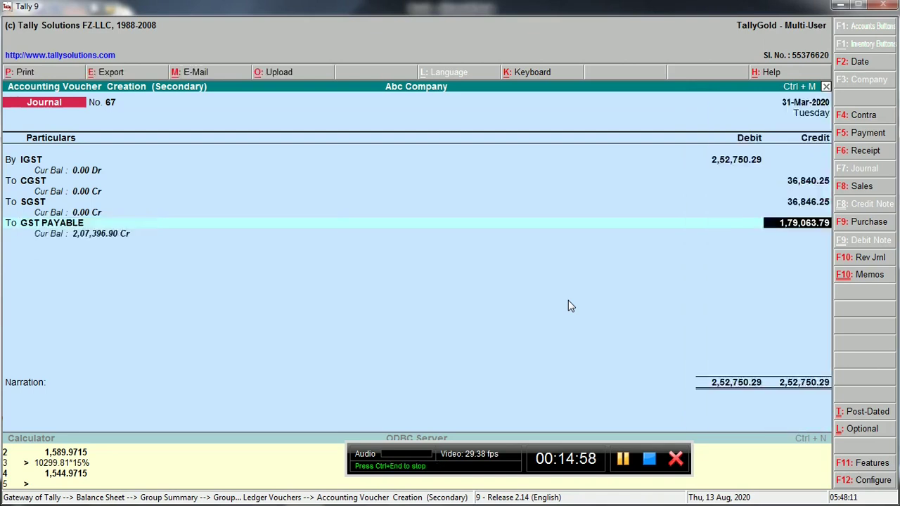
pyautogui.press('Return')
pyautogui.press('Return')
pyautogui.press('Return')
# Go back to the Duties & Taxes summary and open the March 2020 vouchers of Gst Paid A/c.
pyautogui.press('Escape')
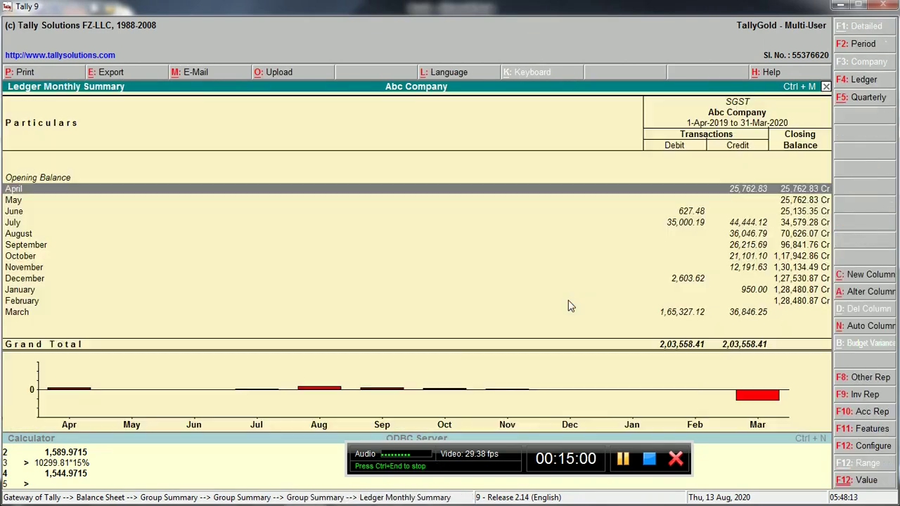
pyautogui.press('Escape')
pyautogui.press('Escape')
pyautogui.press('Down')
pyautogui.press('Down')
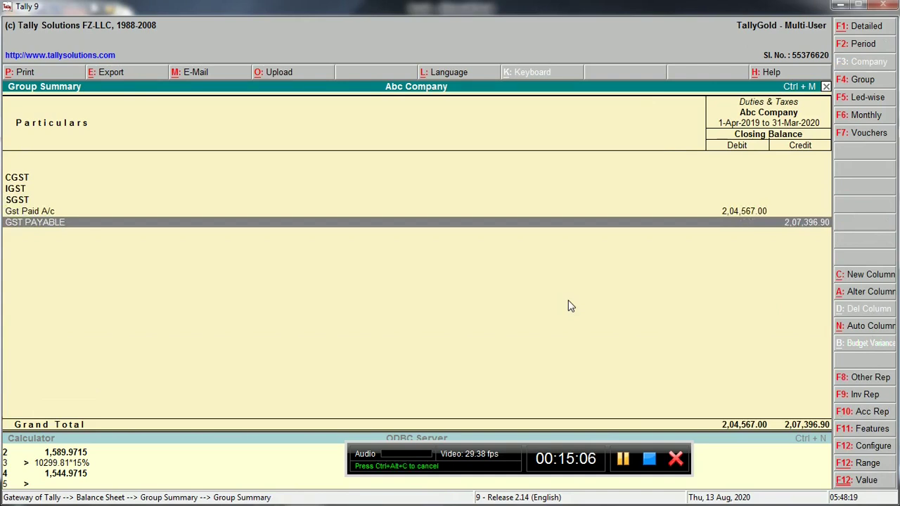
pyautogui.press('Up')
pyautogui.press('Return')
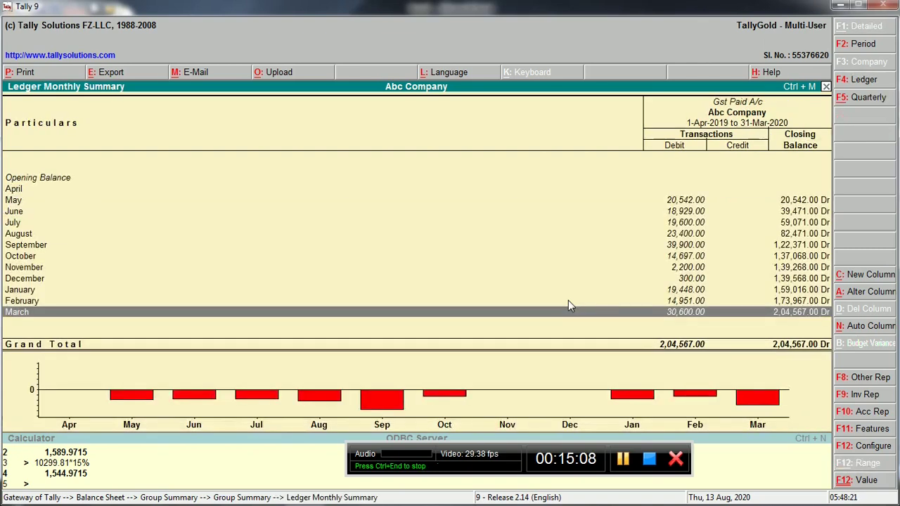
pyautogui.press('Escape')
pyautogui.press('Return')
pyautogui.press('Return')
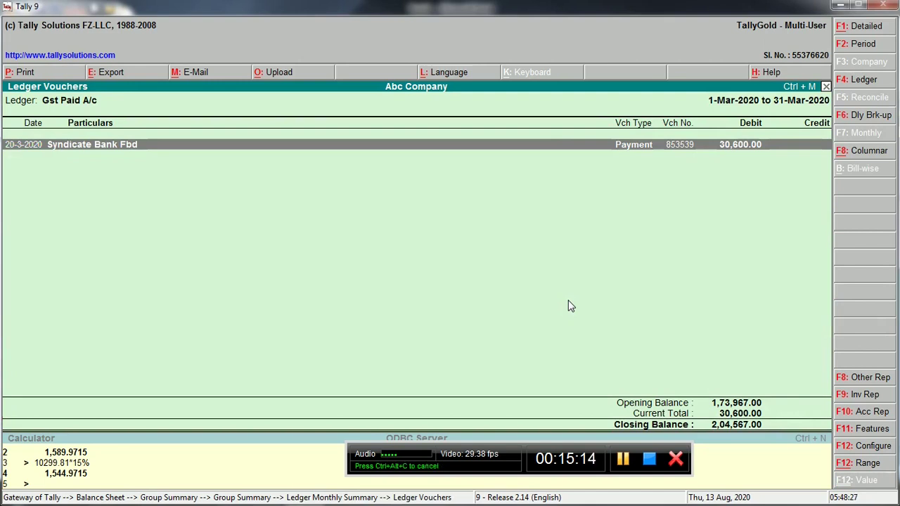
# Add a journal voucher dated 20-Mar-2020 with a placeholder debit of 1.00 to GST PAYABLE.
pyautogui.hotkey('alt', 'a')
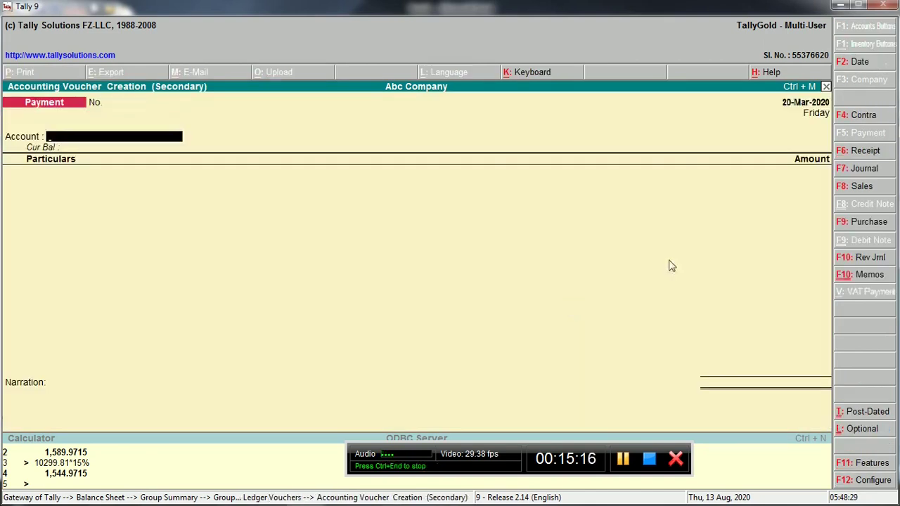
pyautogui.click(858, 171)
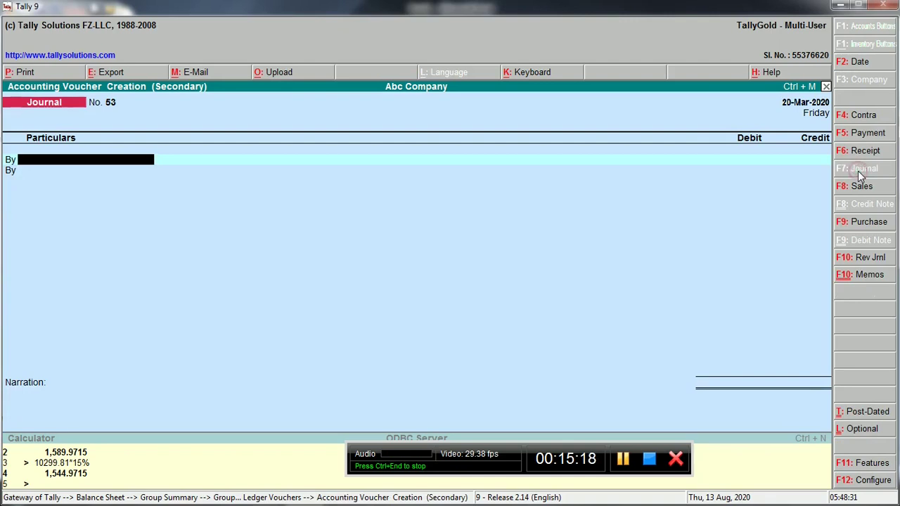
pyautogui.write('Gst')
pyautogui.press('Down')
pyautogui.press('Return')
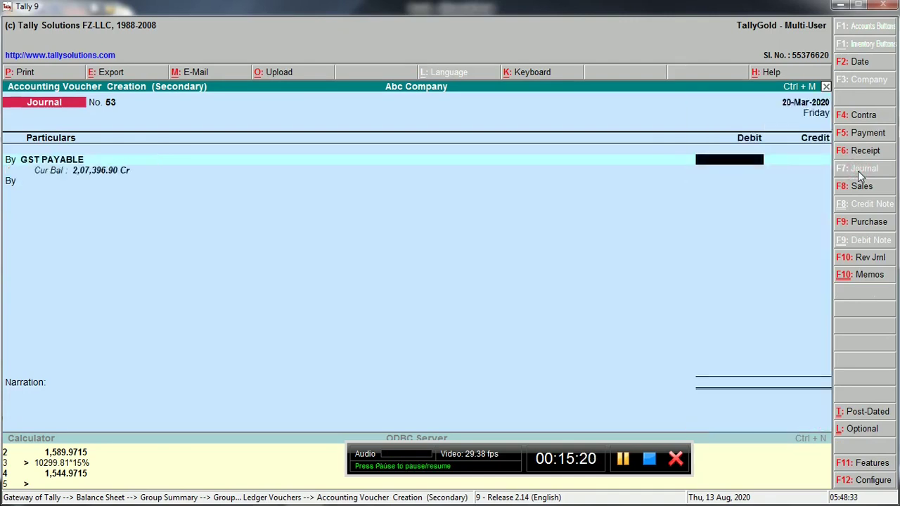
pyautogui.write('1')
pyautogui.press('Return')
pyautogui.press('BackSpace')
pyautogui.press('Return')
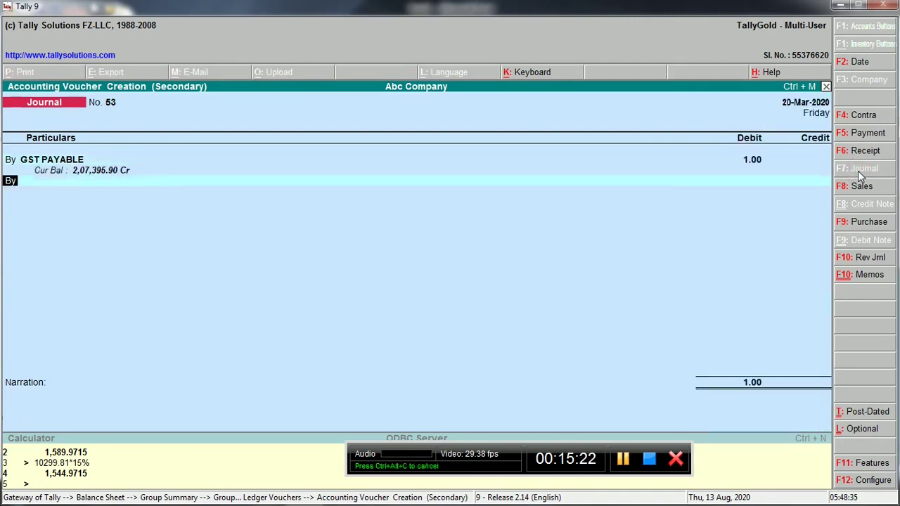
# Make the second line a credit entry to Gst Paid A/c for 1.00.
pyautogui.press('BackSpace')
pyautogui.write('t')
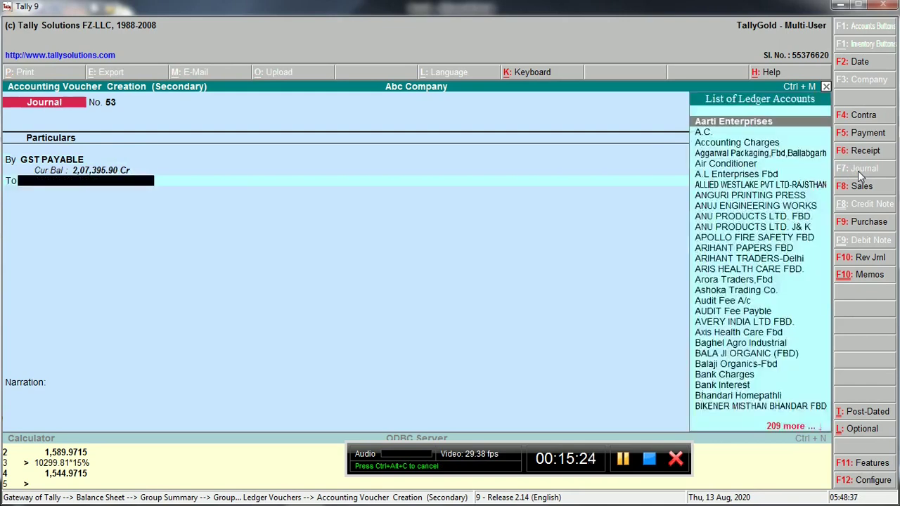
pyautogui.write('Gst')
pyautogui.press('Return')
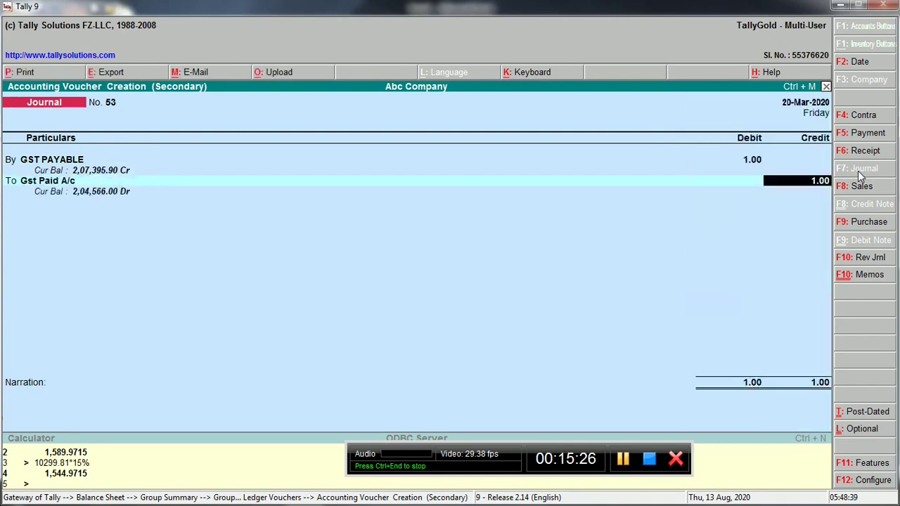
pyautogui.press('Return')
# Change the GST PAYABLE debit and the matching Gst Paid A/c credit to 2,04,567, then save the voucher.
pyautogui.press('Up')
pyautogui.press('Up')
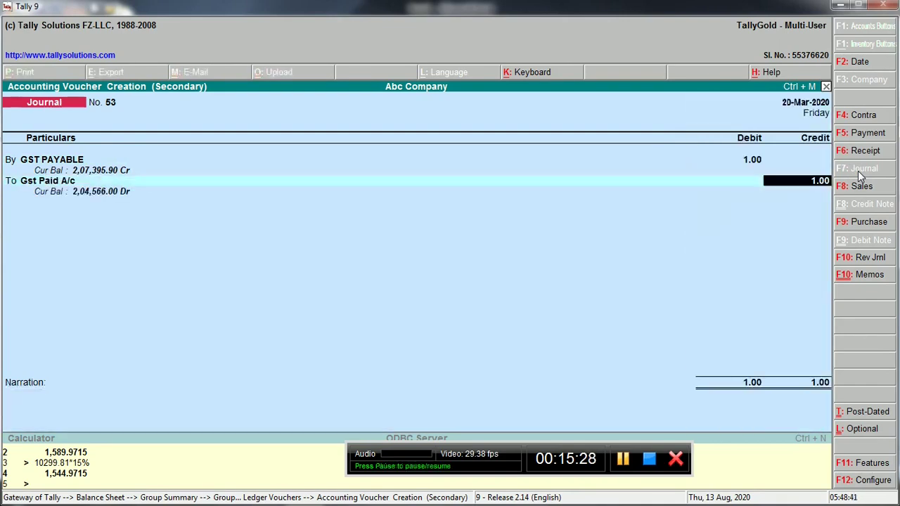
pyautogui.press('Down')
pyautogui.press('Up')
pyautogui.write('2,04,56')
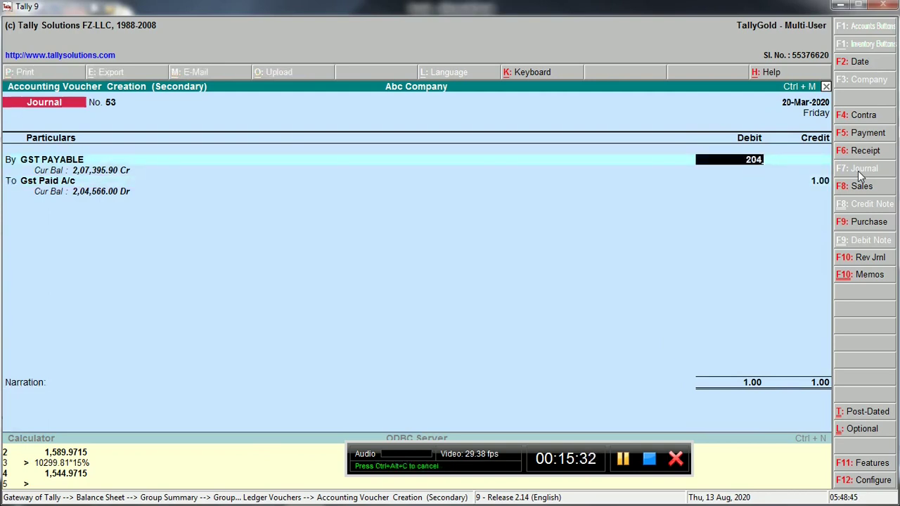
pyautogui.write('7')
pyautogui.press('Return')
pyautogui.press('Return')
pyautogui.press('Return')
pyautogui.press('Return')
pyautogui.press('Return')
pyautogui.press('Return')
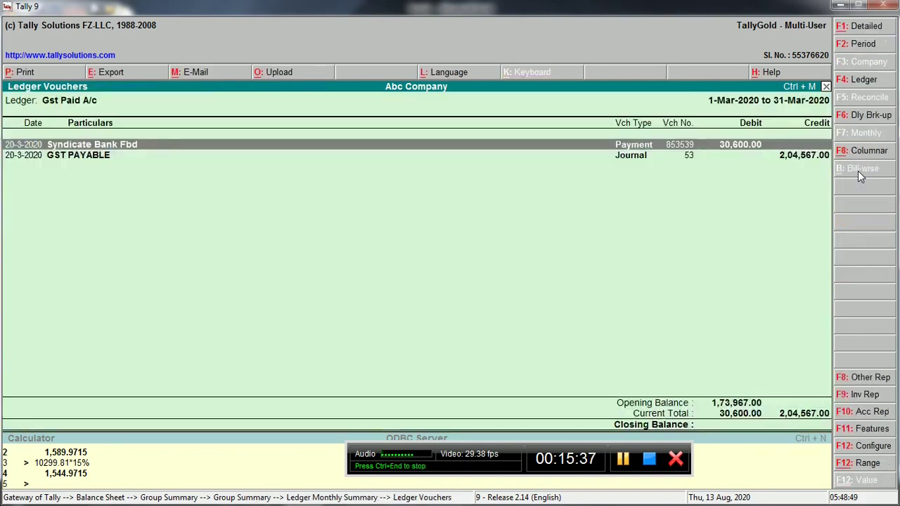
# Check the Duties & Taxes summary, then open the AUDIT Fee Payble ledger's monthly summary under Provisions in Current Liabilities.
pyautogui.press('Escape')
pyautogui.press('Escape')
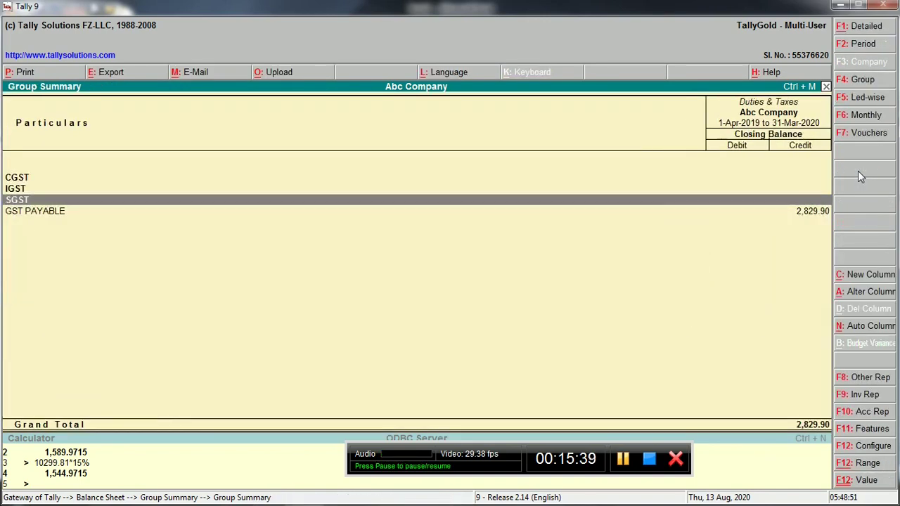
pyautogui.press('Down')
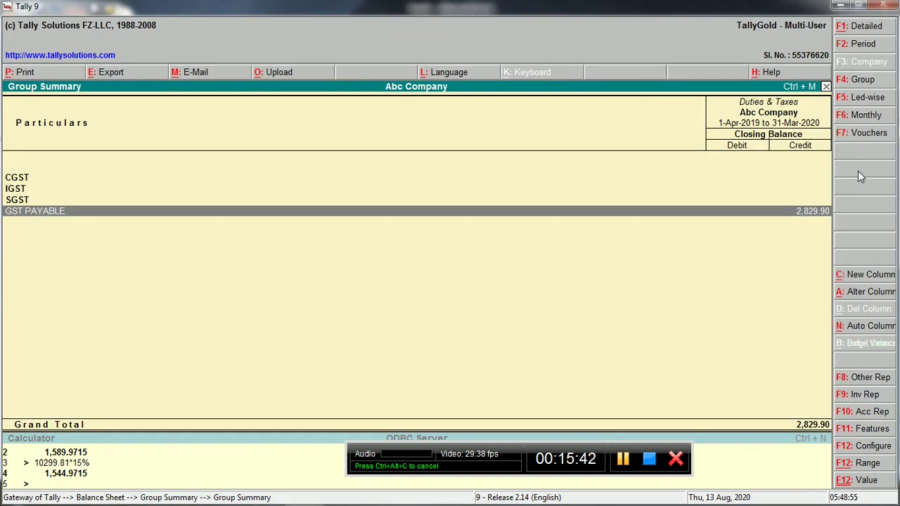
pyautogui.press('Escape')
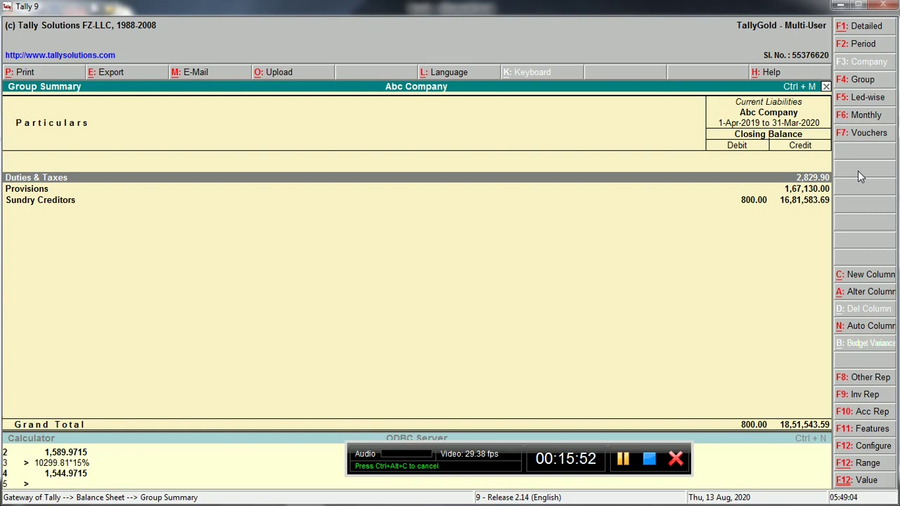
pyautogui.press('Down')
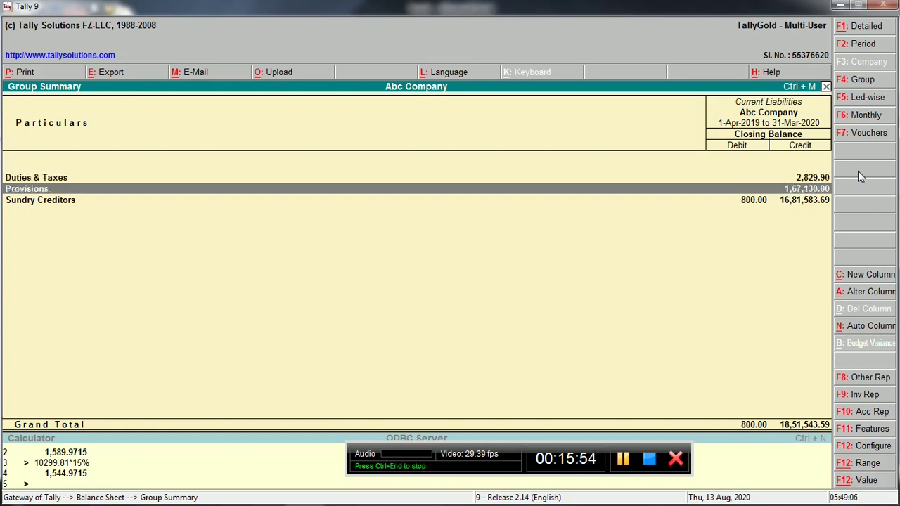
pyautogui.press('Return')
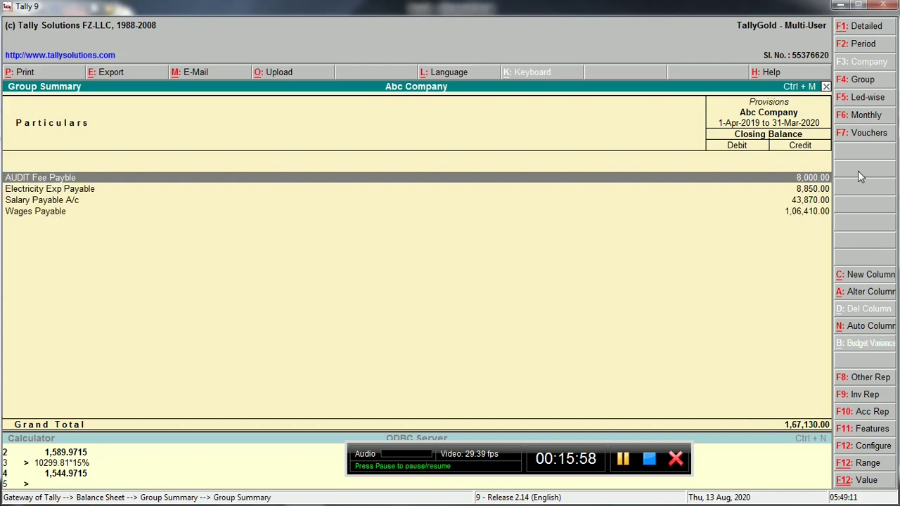
pyautogui.press('Return')
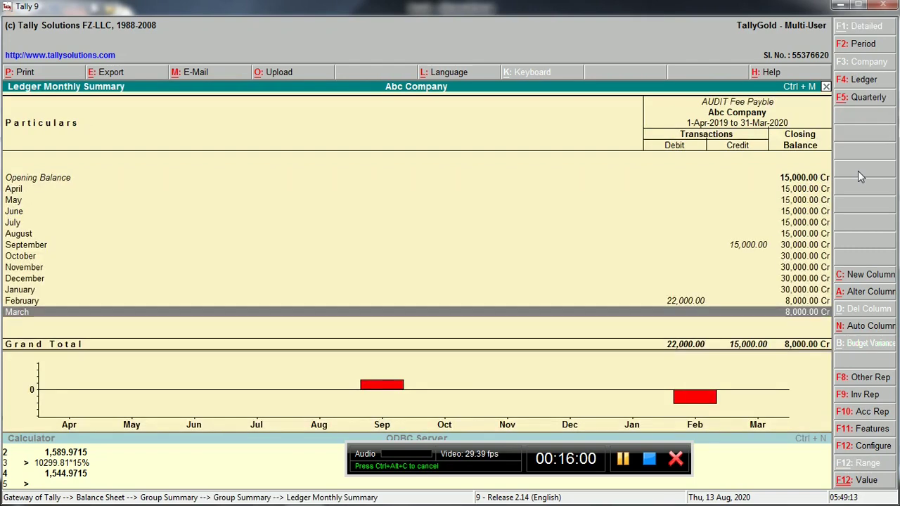
# Examine the monthly summary of the AUDIT Fee Payble ledger from April to March, then return to the Provisions summary.
pyautogui.press('Up')
pyautogui.press('Up')
pyautogui.press('Up')
pyautogui.press('Up')
pyautogui.press('Up')
pyautogui.press('Up')
pyautogui.press('Up')
pyautogui.press('Up')
pyautogui.press('Up')
pyautogui.press('Up')
pyautogui.press('Up')
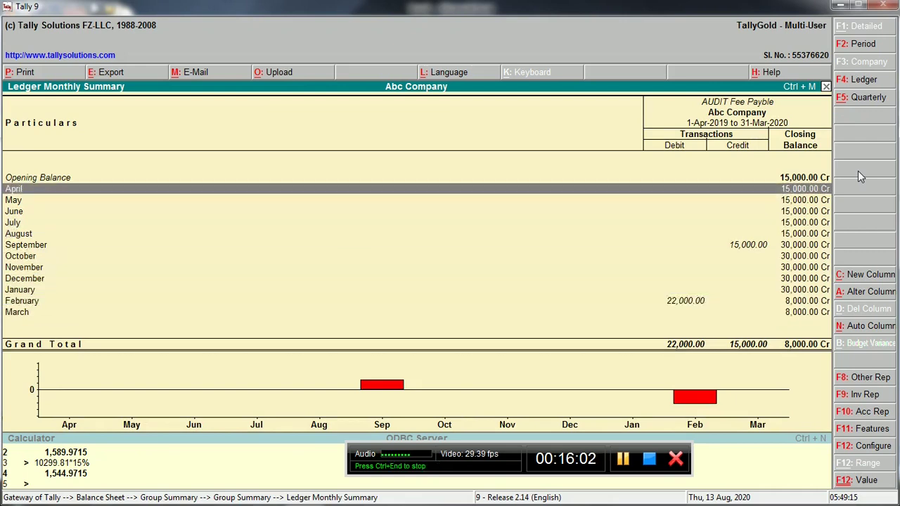
pyautogui.press('Down')
pyautogui.press('Down')
pyautogui.press('Down')
pyautogui.press('Down')
pyautogui.press('Down')
pyautogui.press('Down')
pyautogui.press('Down')
pyautogui.press('Down')
pyautogui.press('Down')
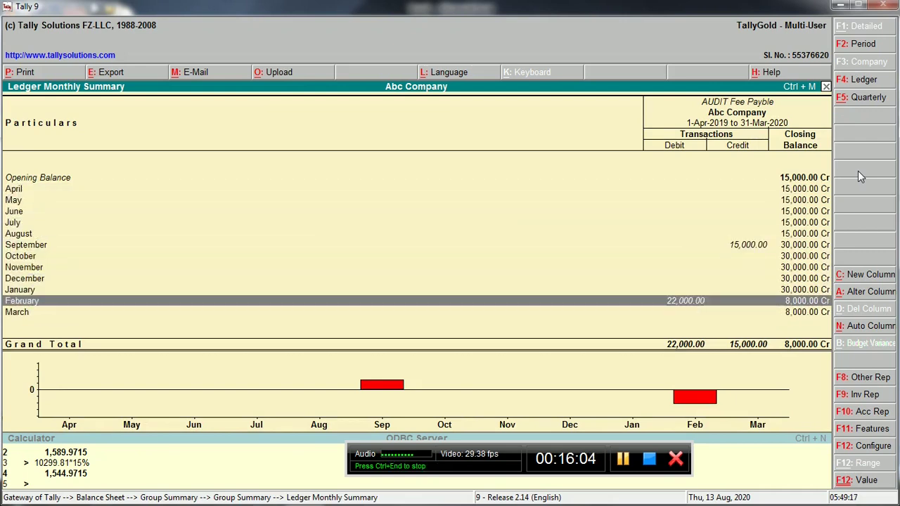
pyautogui.press('Down')
pyautogui.press('Return')
pyautogui.press('Escape')
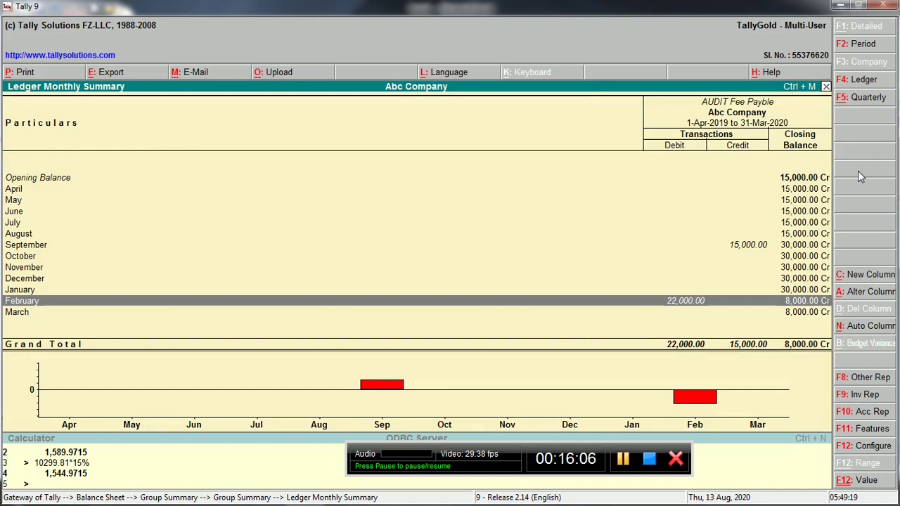
pyautogui.press('Up')
pyautogui.press('Up')
pyautogui.press('Up')
pyautogui.press('Up')
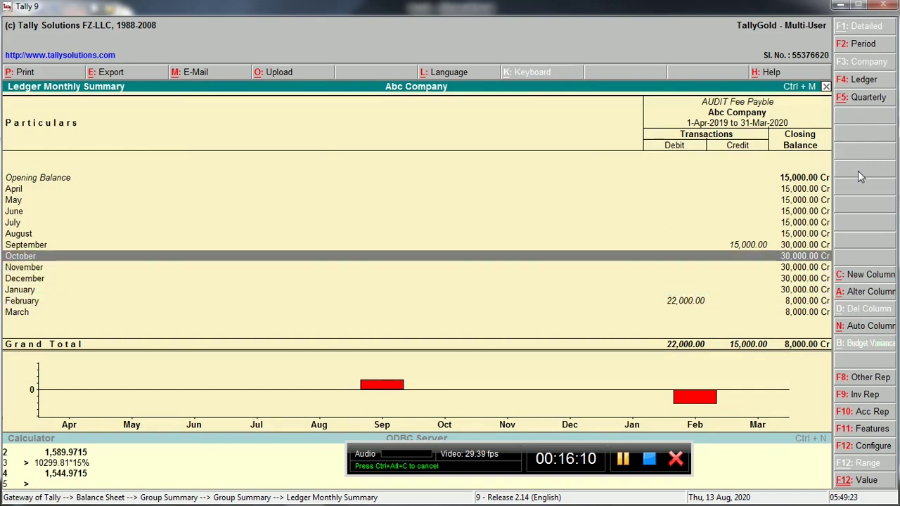
pyautogui.press('Escape')
# Check the Electricity Exp Payable, Salary Payable A/c and Wages Payable ledgers under Provisions, then return to Current Liabilities.
pyautogui.press('Down')
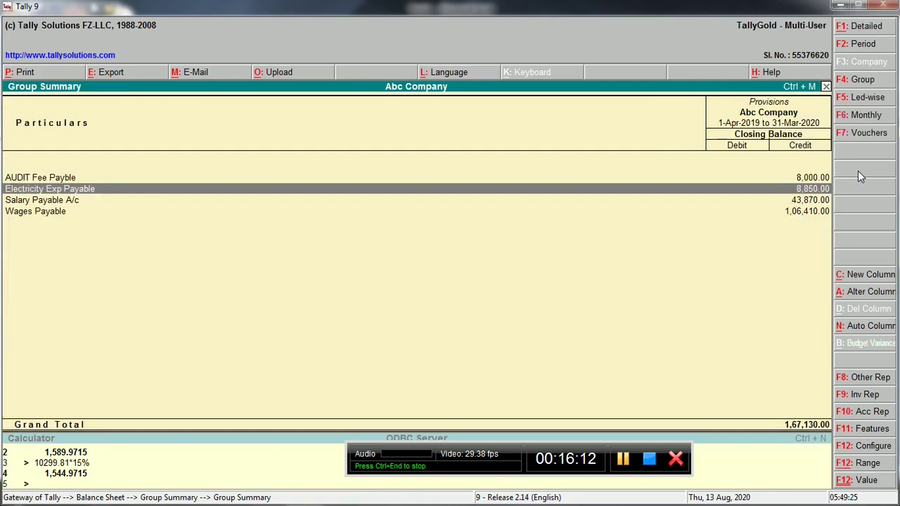
pyautogui.press('Return')
pyautogui.press('Escape')
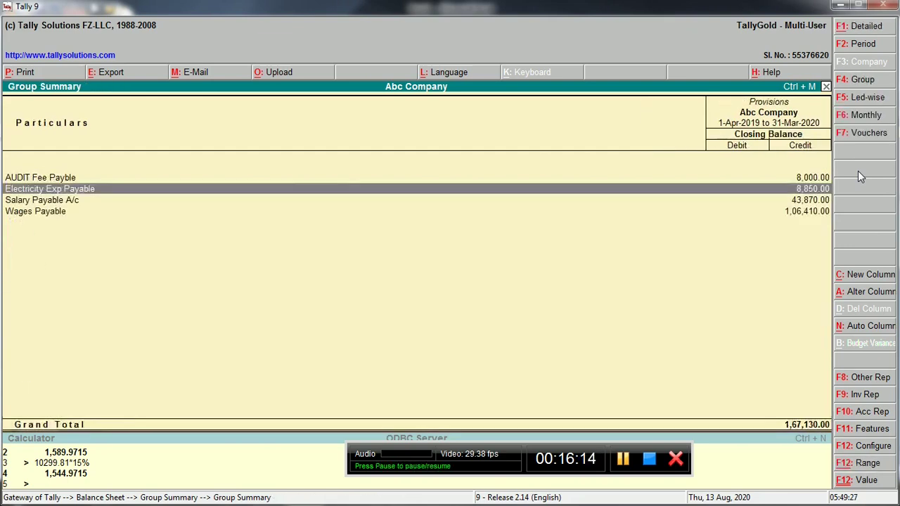
pyautogui.press('Down')
pyautogui.press('Return')
pyautogui.press('Escape')
pyautogui.press('Down')
pyautogui.press('Return')
pyautogui.press('Escape')
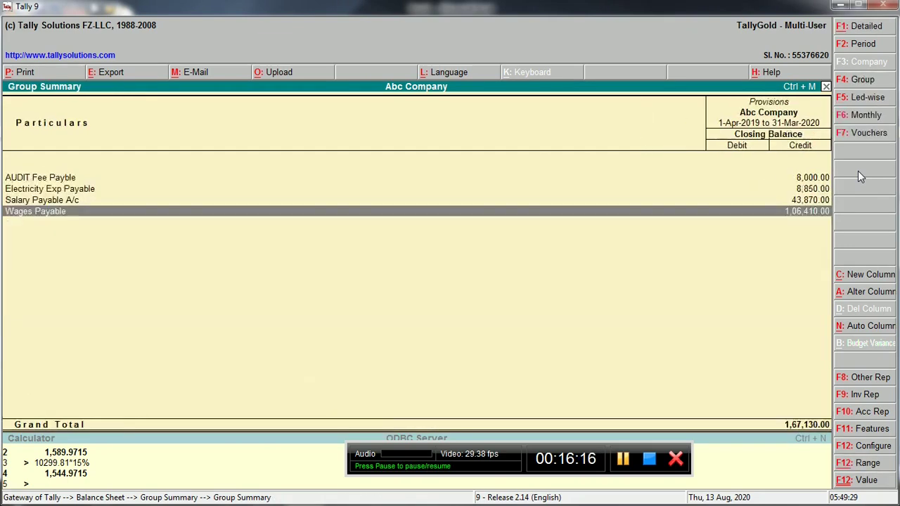
pyautogui.press('Escape')
# Check the monthly summary of the GST PAYABLE ledger under Duties & Taxes, then return to Current Liabilities.
pyautogui.press('Up')
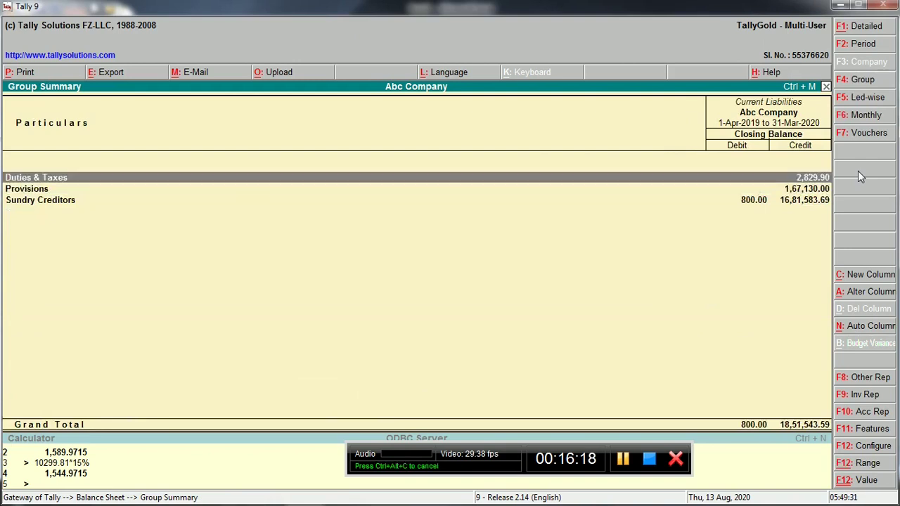
pyautogui.press('Return')
pyautogui.press('Down')
pyautogui.press('Down')
pyautogui.press('Down')
pyautogui.press('Return')
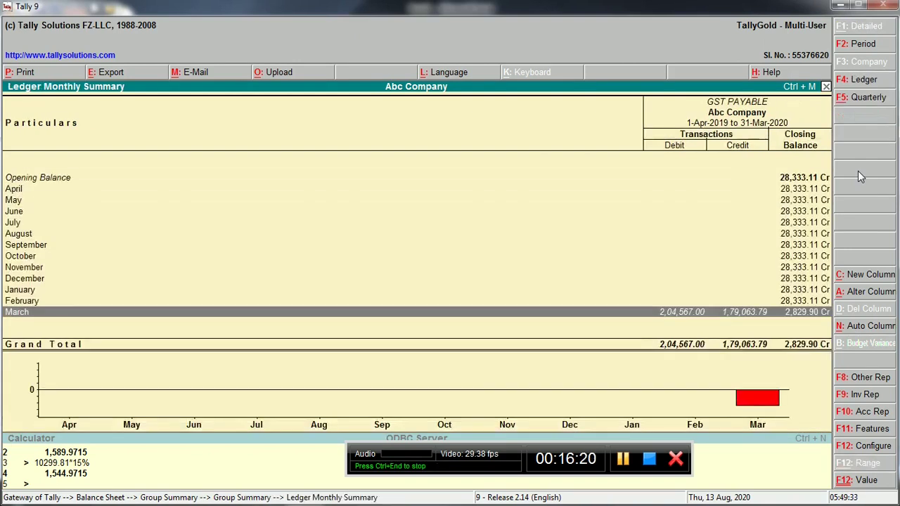
pyautogui.press('Escape')
pyautogui.press('Escape')
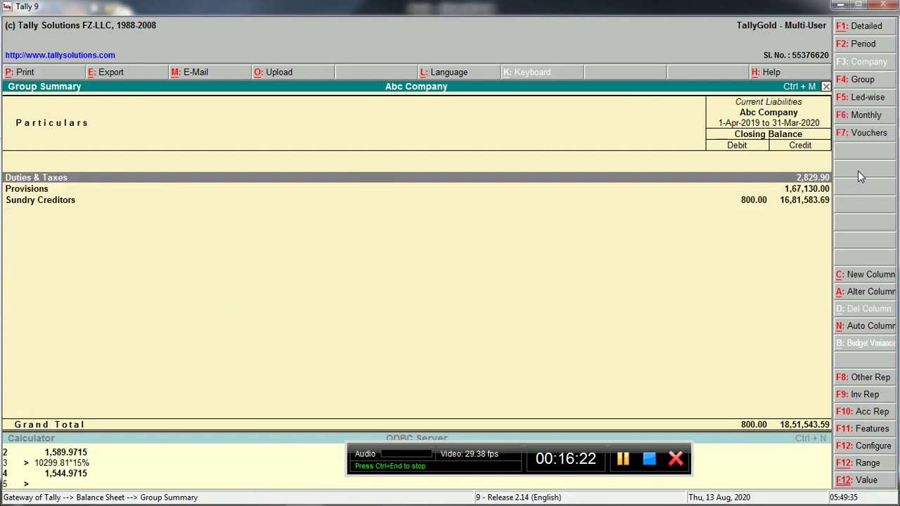
# Open the Sundry Creditors summary and look through the whole list of parties for debit balances.
pyautogui.press('Down')
pyautogui.press('Down')
pyautogui.press('Return')
pyautogui.press('Down')
pyautogui.press('Up')
pyautogui.press('Down')
pyautogui.press('Down')
pyautogui.press('Down')
pyautogui.press('Down')
pyautogui.press('Down')
pyautogui.press('Down')
pyautogui.press('Down')
pyautogui.press('Down')
pyautogui.press('Down')
pyautogui.press('Down')
pyautogui.press('Down')
pyautogui.press('Down')
pyautogui.press('Down')
pyautogui.press('Down')
pyautogui.press('Down')
pyautogui.press('Down')
pyautogui.press('Down')
pyautogui.press('Down')
pyautogui.press('Down')
pyautogui.press('Down')
pyautogui.press('Down')
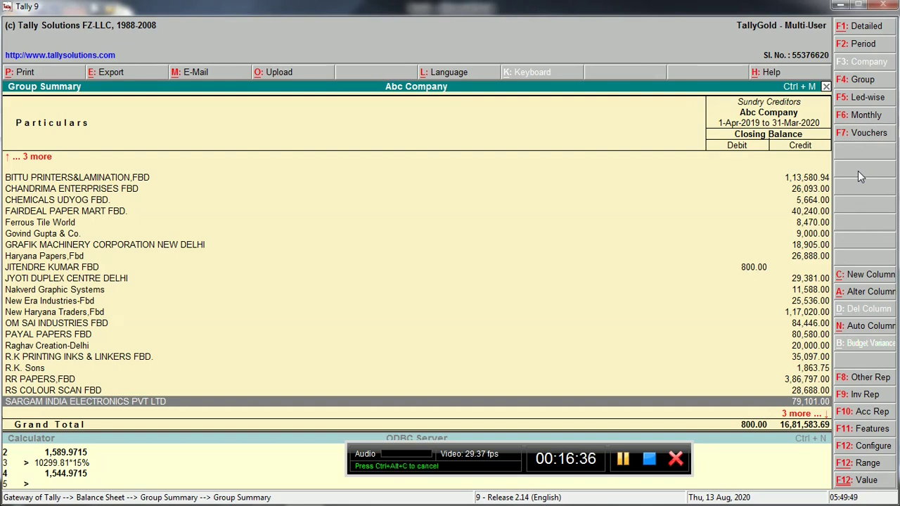
pyautogui.press('Down')
pyautogui.press('Down')
pyautogui.press('Down')
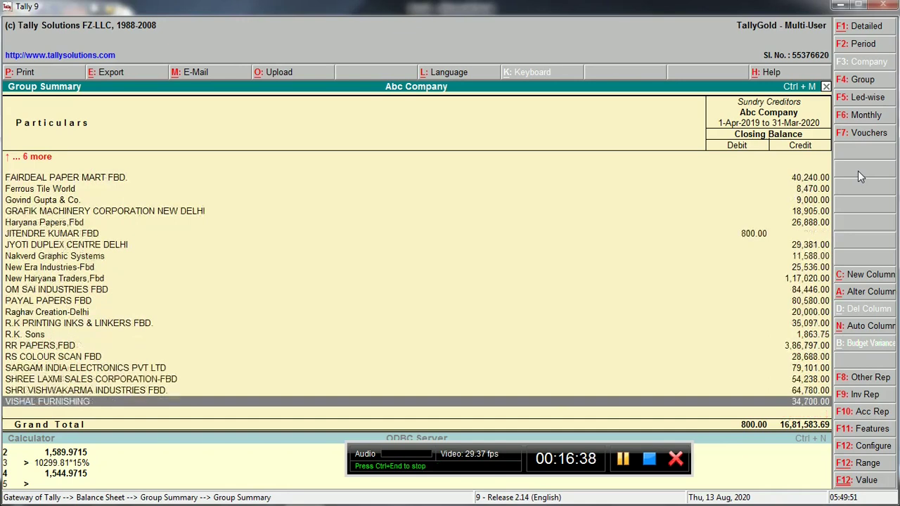
# Open the monthly summary of the sundry creditor with the 800.00 debit balance and examine its October to December transactions.
pyautogui.press('Up')
pyautogui.press('Up')
pyautogui.press('Up')
pyautogui.press('Up')
pyautogui.press('Up')
pyautogui.press('Up')
pyautogui.press('Up')
pyautogui.press('Up')
pyautogui.press('Up')
pyautogui.press('Up')
pyautogui.press('Up')
pyautogui.press('Up')
pyautogui.press('Up')
pyautogui.press('Up')
pyautogui.press('Up')
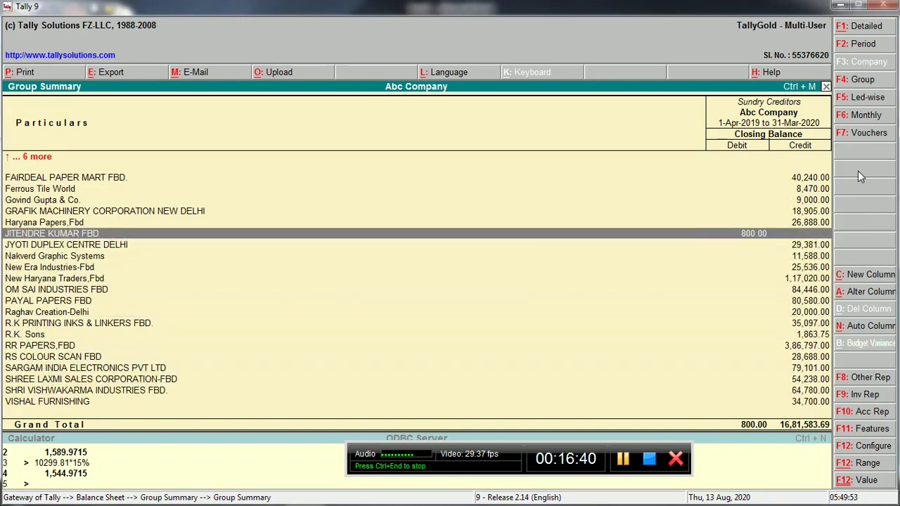
pyautogui.press('Return')
pyautogui.press('Up')
pyautogui.press('Up')
pyautogui.press('Up')
pyautogui.press('Up')
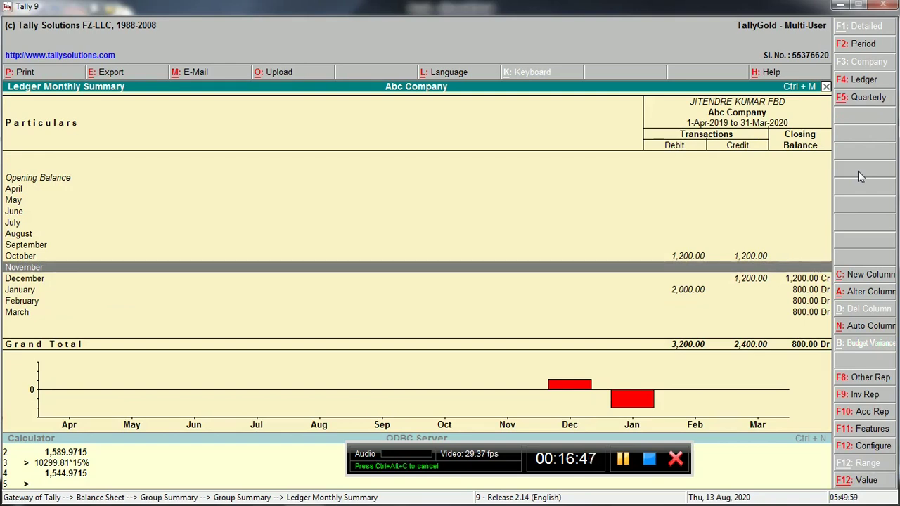
pyautogui.press('Up')
pyautogui.press('Down')
pyautogui.press('Down')
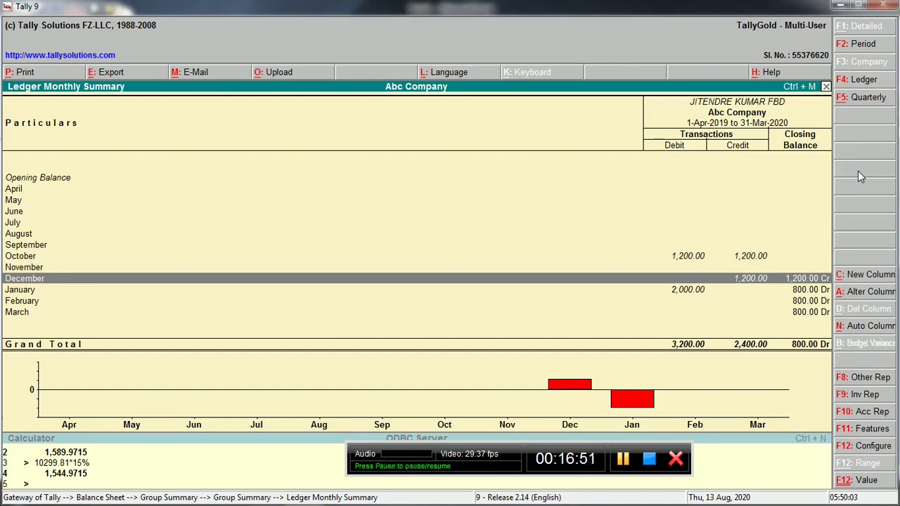
# View the same creditor's March ledger vouchers, then return to the Sundry Creditors list.
pyautogui.press('Down')
pyautogui.press('Down')
pyautogui.press('Down')
pyautogui.press('Return')
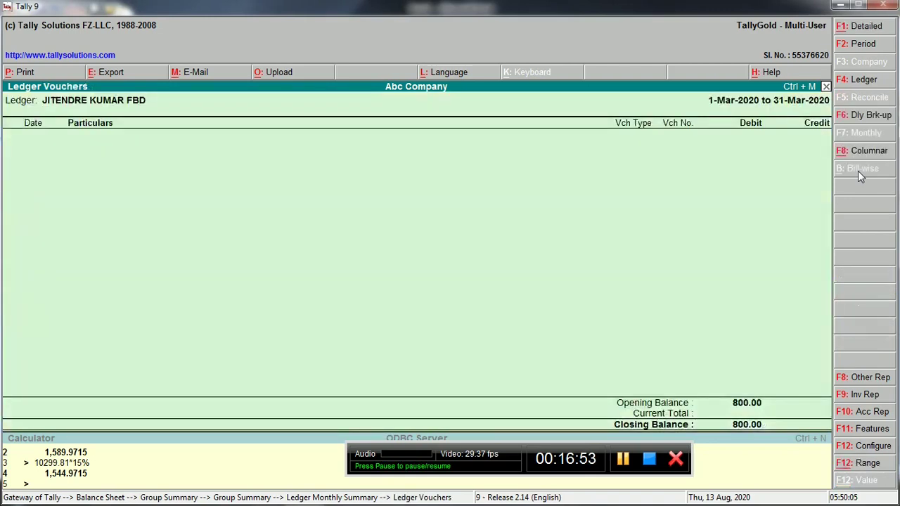
pyautogui.press('Escape')
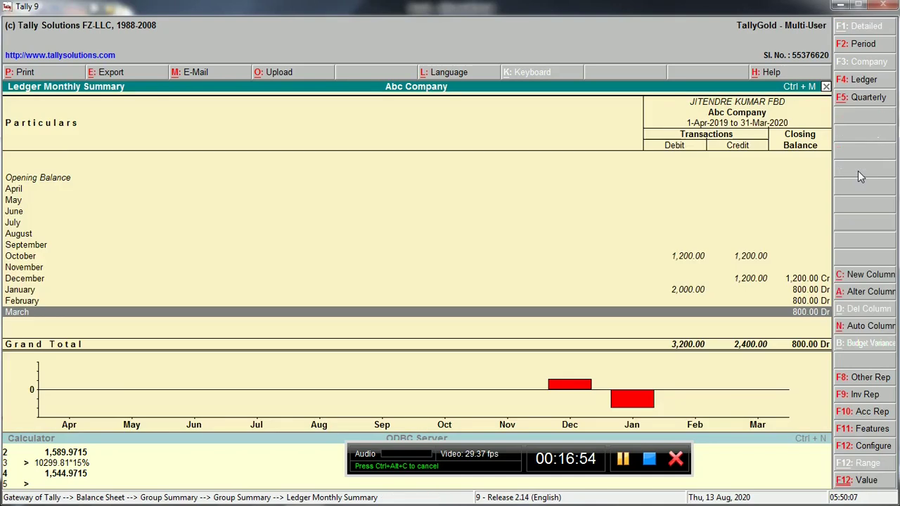
pyautogui.press('Escape')
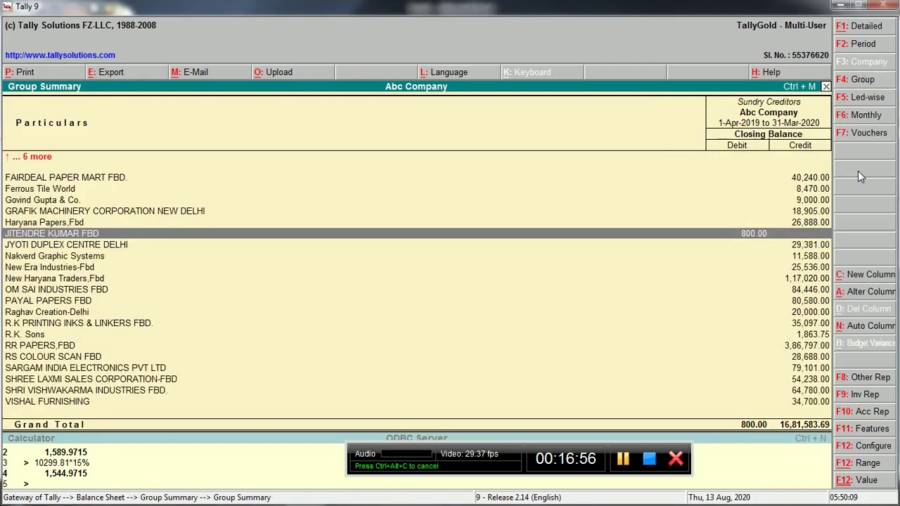
# Add a new journal voucher dated 31-Mar-2020 from the debit-balance creditor's March ledger vouchers.
pyautogui.press('Return')
pyautogui.press('Return')
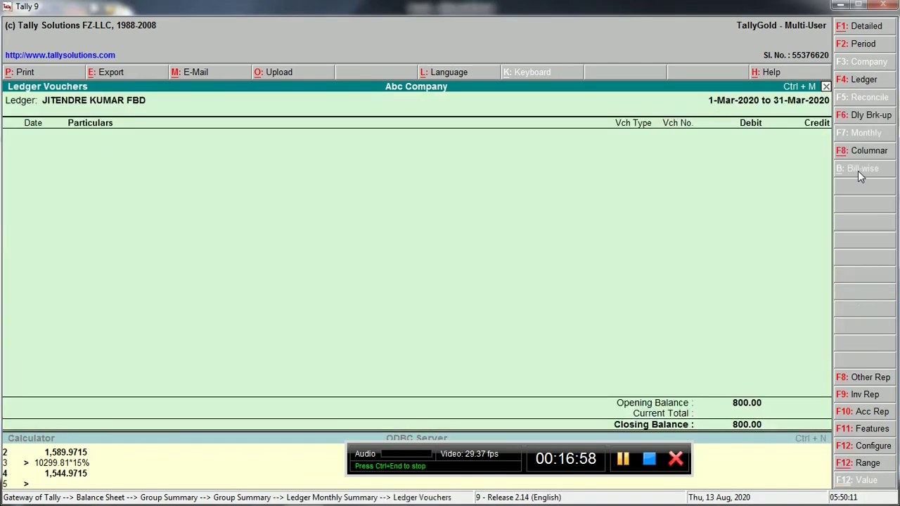
pyautogui.hotkey('alt', 'a')
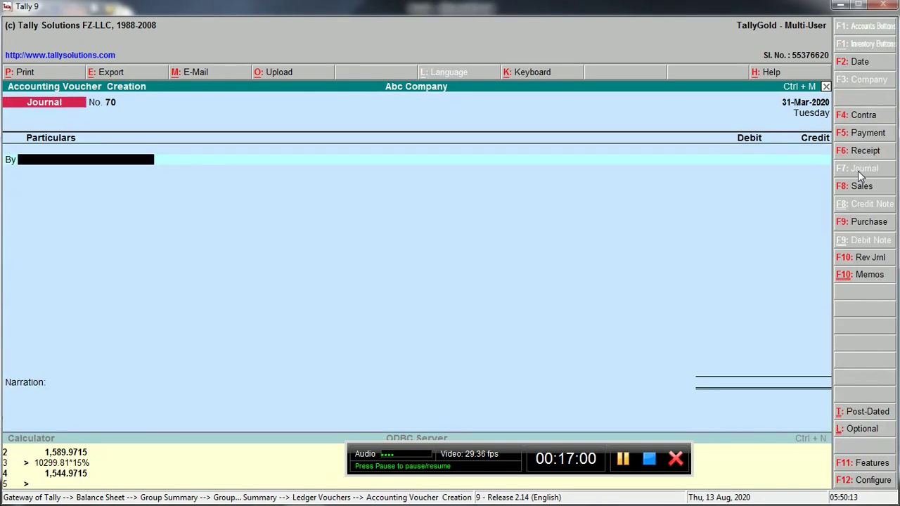
# Create the ledger Advance to Vendor under Loans & Advances (Asset) for the journal's debit line.
pyautogui.hotkey('alt', 'c')
pyautogui.write('Advance to Ve')
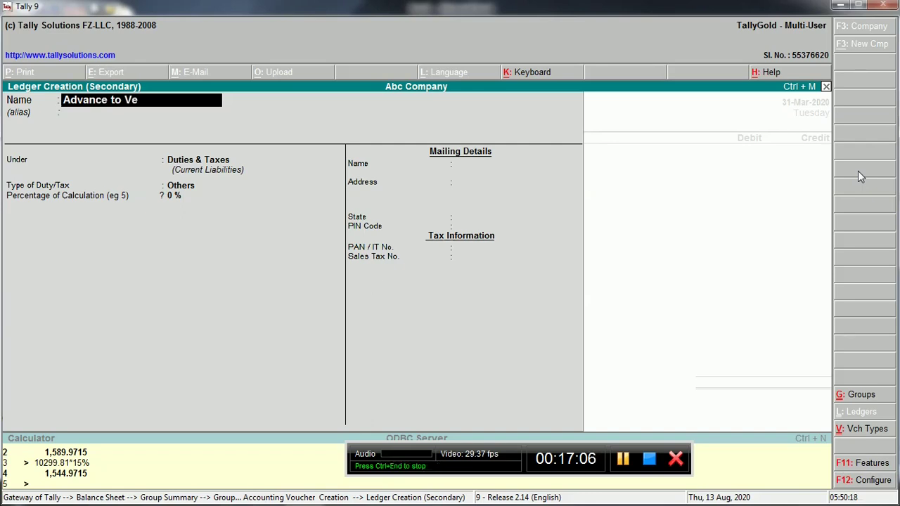
pyautogui.write('ntor')
pyautogui.press('BackSpace')
pyautogui.press('BackSpace')
pyautogui.write('or')
pyautogui.press('Return')
pyautogui.write('loa')
pyautogui.press('Return')
pyautogui.press('Return')
pyautogui.press('Return')
pyautogui.press('Return')
pyautogui.press('Return')
pyautogui.press('Return')
pyautogui.press('Return')
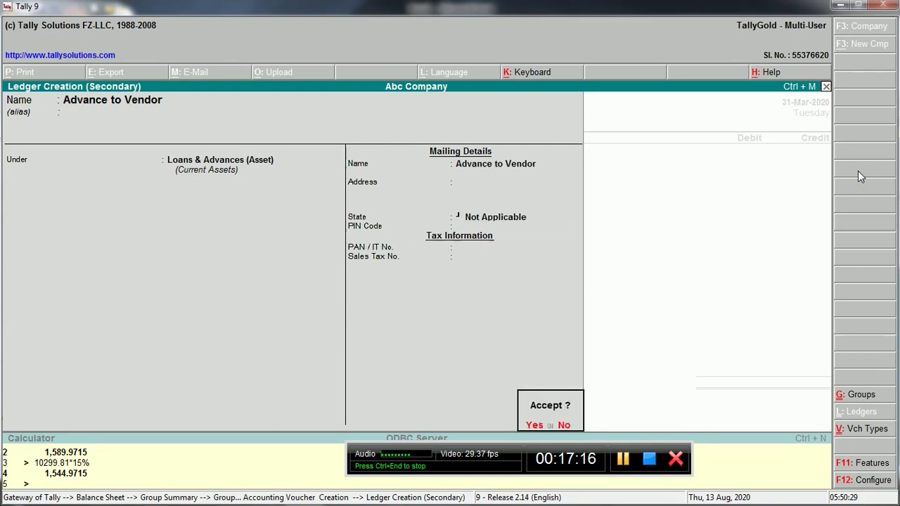
pyautogui.click(623, 460)
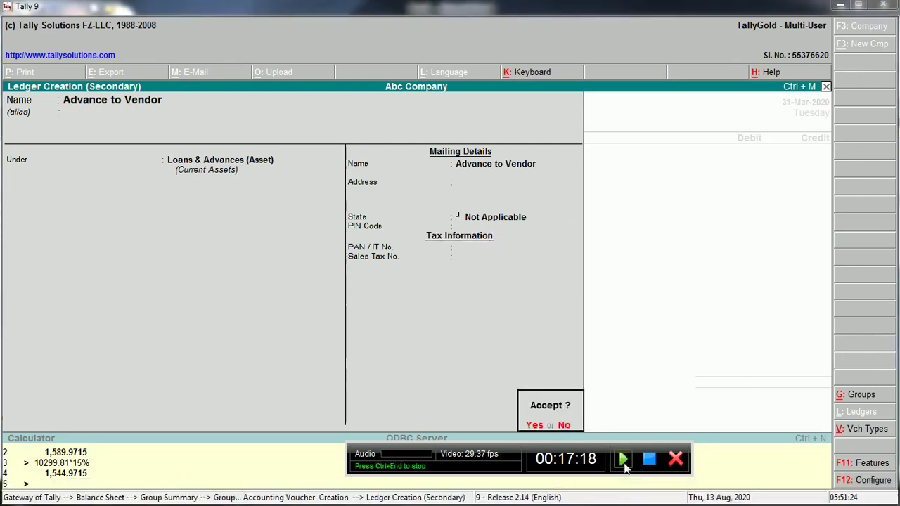
pyautogui.click(624, 462)
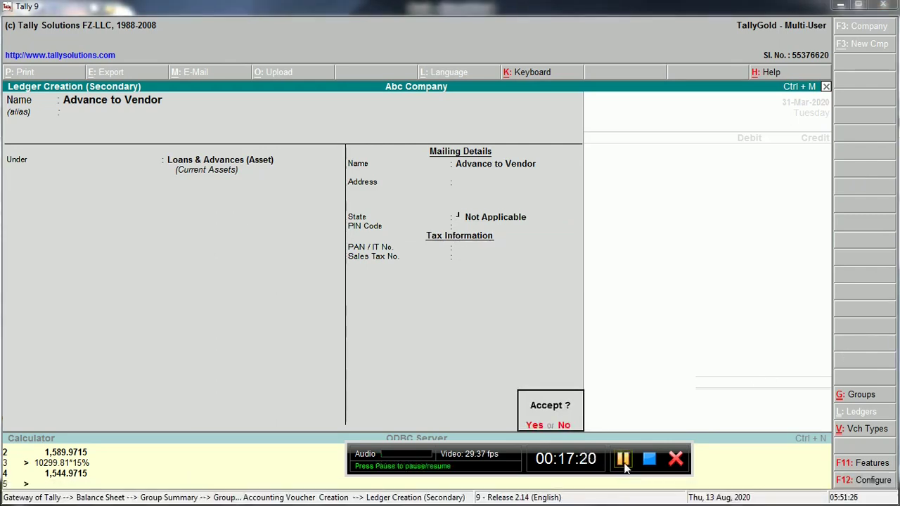
pyautogui.click(599, 330)
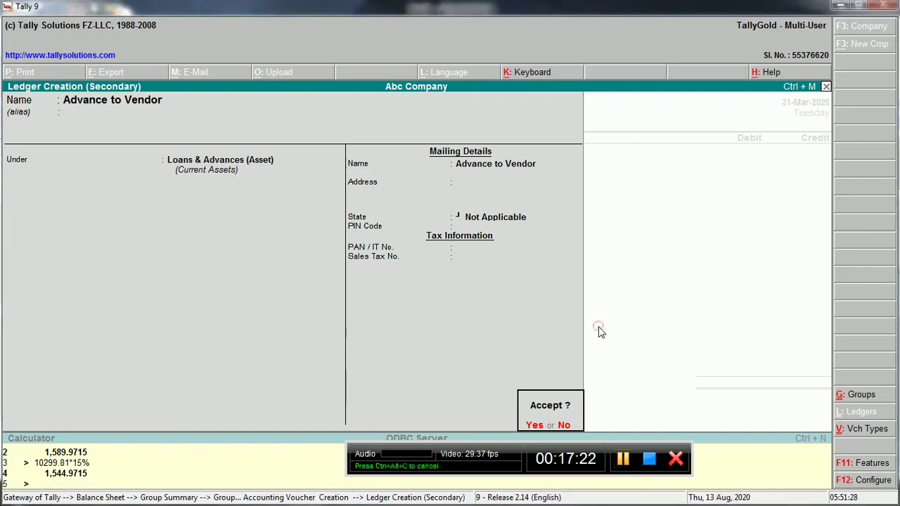
pyautogui.press('Escape')
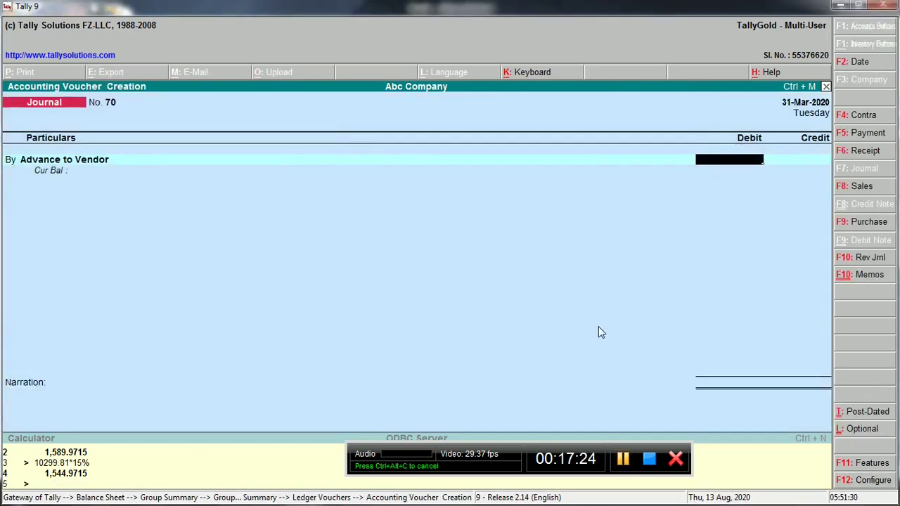
# Debit Advance to Vendor 800.00, credit the debit-balance creditor's ledger 800.00, and save the journal voucher.
pyautogui.write('800')
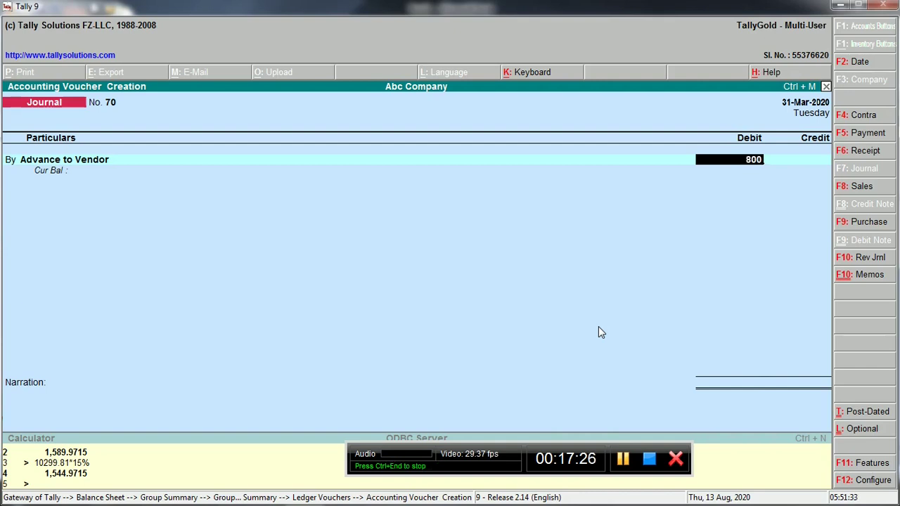
pyautogui.press('Return')
pyautogui.write('jit')
pyautogui.press('Return')
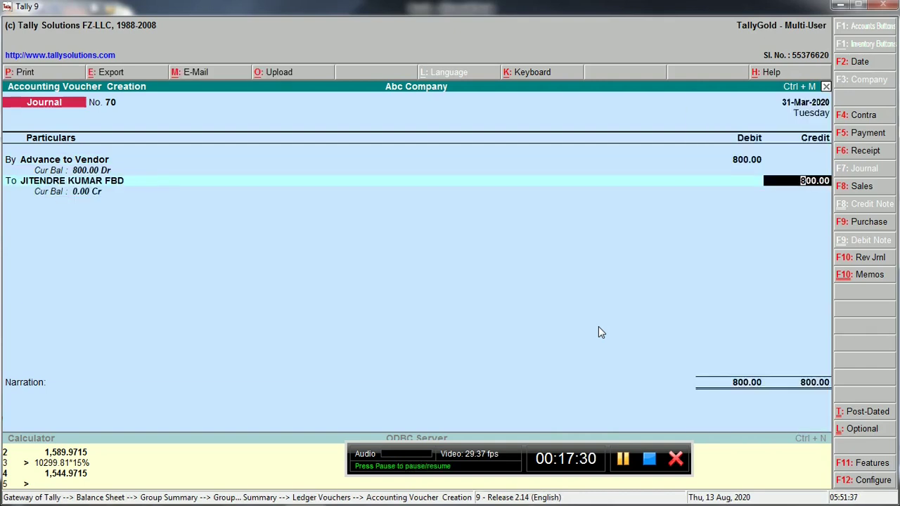
pyautogui.press('Return')
pyautogui.press('Return')
pyautogui.press('Return')
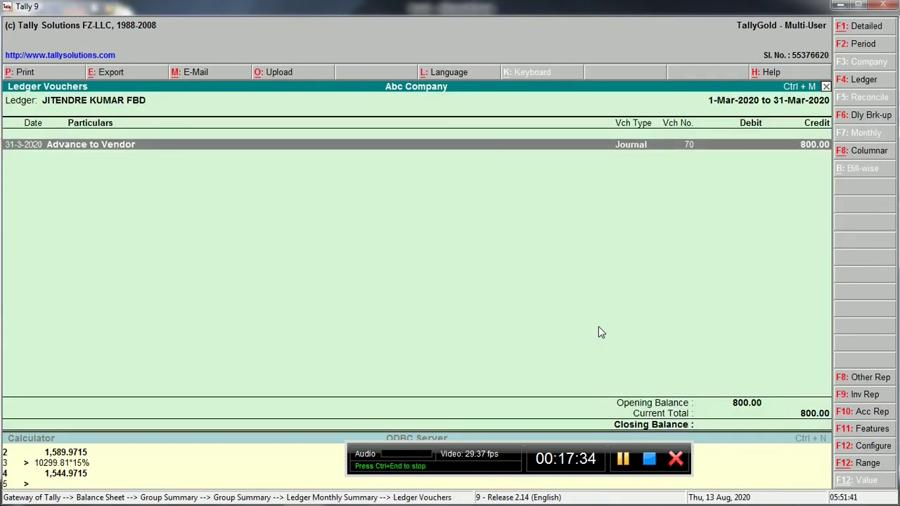
# Review the Sundry Creditors balances from end to end for remaining debit balances, then return to the Balance Sheet.
pyautogui.press('Escape')
pyautogui.press('Escape')
pyautogui.press('Down')
pyautogui.press('Down')
pyautogui.press('Down')
pyautogui.press('Down')
pyautogui.press('Down')
pyautogui.press('Down')
pyautogui.press('Down')
pyautogui.press('Down')
pyautogui.press('Down')
pyautogui.press('Down')
pyautogui.press('Down')
pyautogui.press('Down')
pyautogui.press('Down')
pyautogui.press('Down')
pyautogui.press('Down')
pyautogui.press('Up')
pyautogui.press('Up')
pyautogui.press('Up')
pyautogui.press('Up')
pyautogui.press('Up')
pyautogui.press('Up')
pyautogui.press('Up')
pyautogui.press('Up')
pyautogui.press('Up')
pyautogui.press('Up')
pyautogui.press('Up')
pyautogui.press('Up')
pyautogui.press('Up')
pyautogui.press('Up')
pyautogui.press('Up')
pyautogui.press('Up')
pyautogui.press('Up')
pyautogui.press('Up')
pyautogui.press('Up')
pyautogui.press('Up')
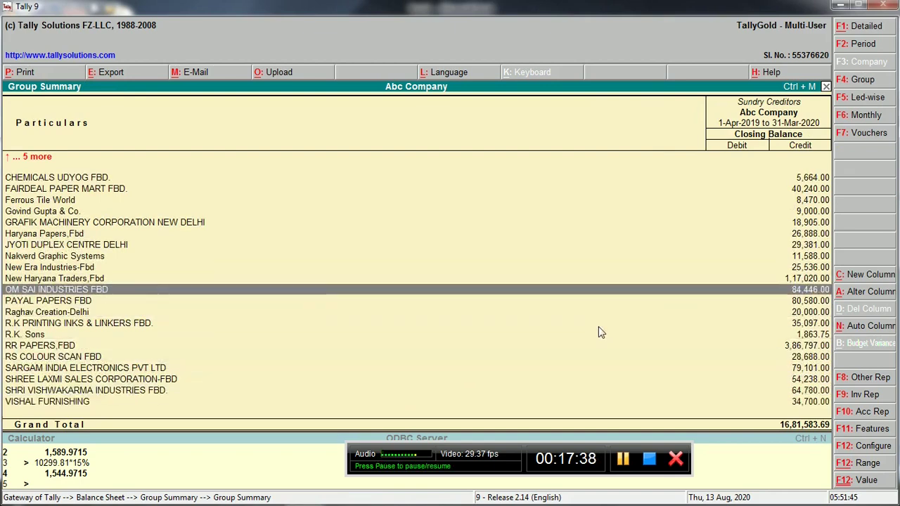
pyautogui.press('Up')
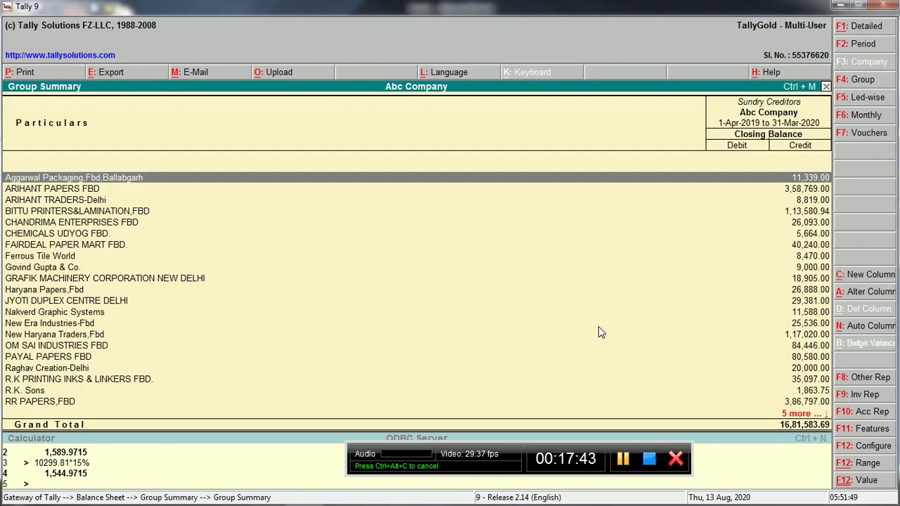
pyautogui.press('Escape')
pyautogui.press('Escape')
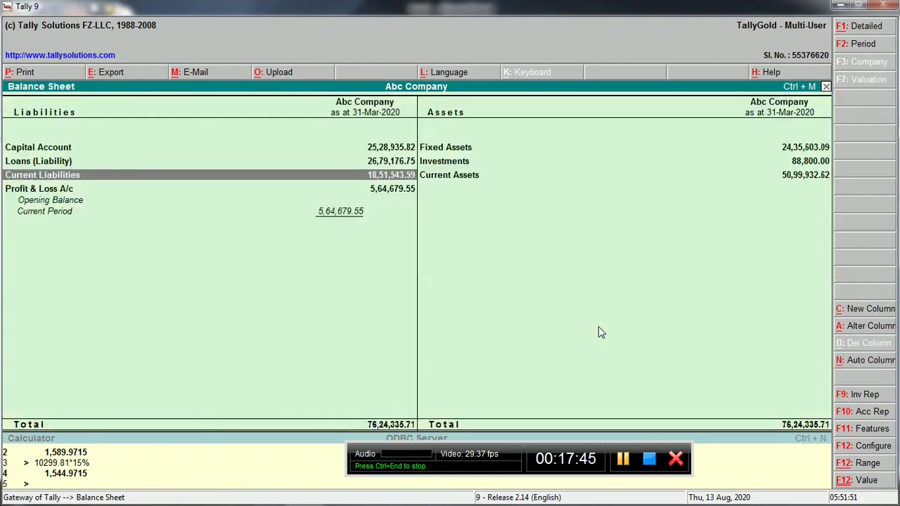
# Open Fixed Assets and examine the Air Conditioner ledger's March depreciation journal, then return to the Fixed Assets list.
pyautogui.press('Right')
pyautogui.press('Up')
pyautogui.press('Up')
pyautogui.press('Return')
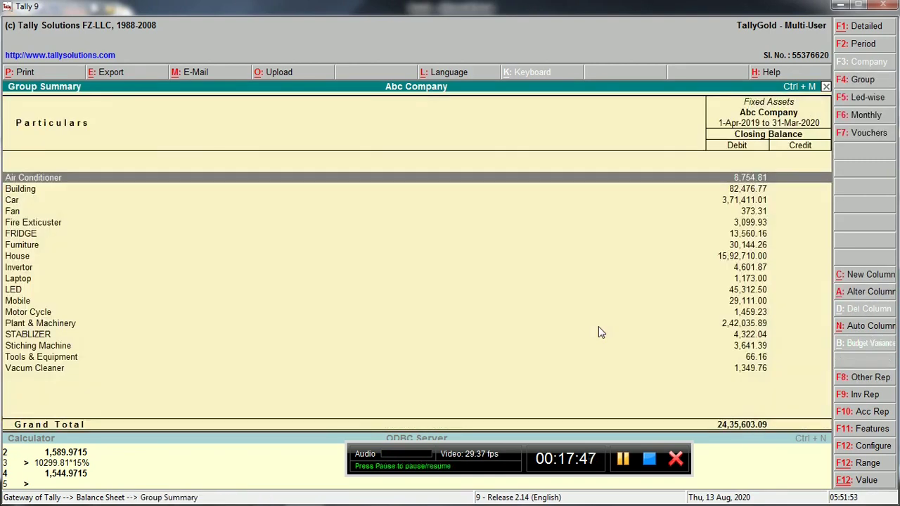
pyautogui.press('Return')
pyautogui.press('Return')
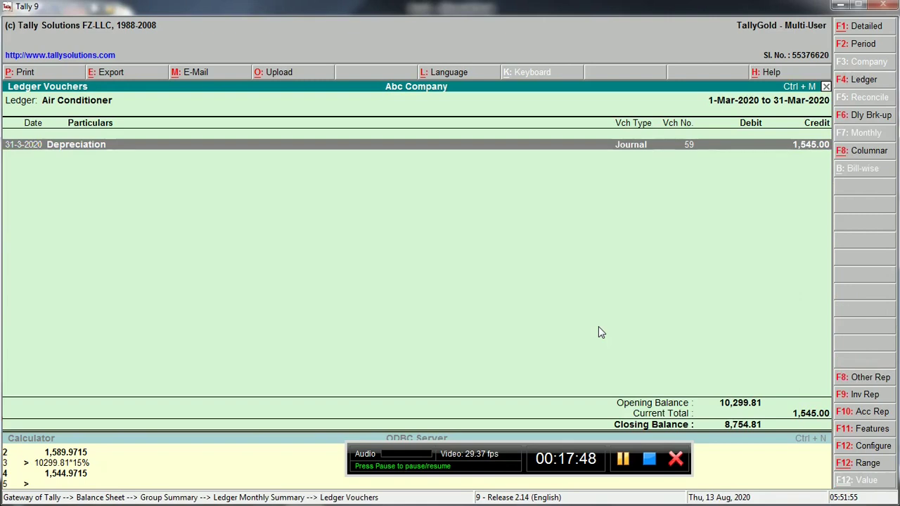
pyautogui.press('Return')
pyautogui.press('Escape')
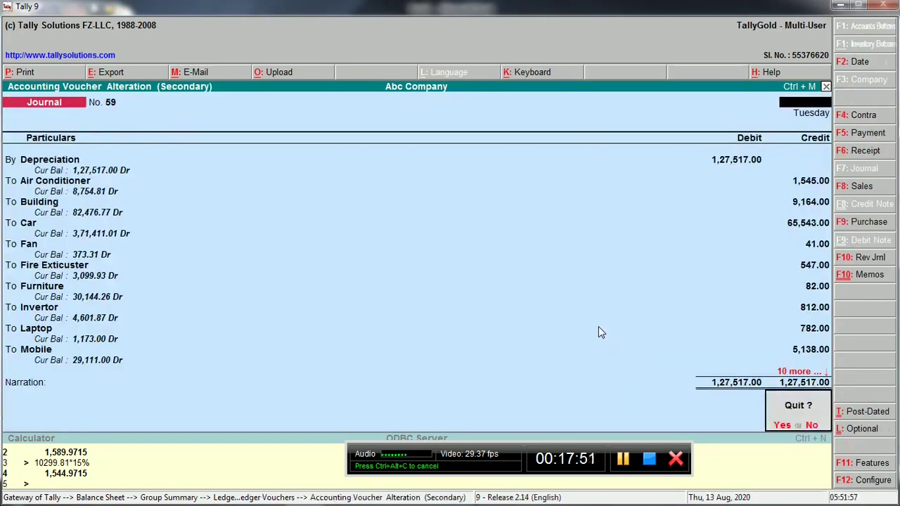
pyautogui.press('y')
pyautogui.press('Escape')
pyautogui.press('Escape')
# Check another fixed asset's ledger vouchers, then return to the Balance Sheet.
pyautogui.press('Down')
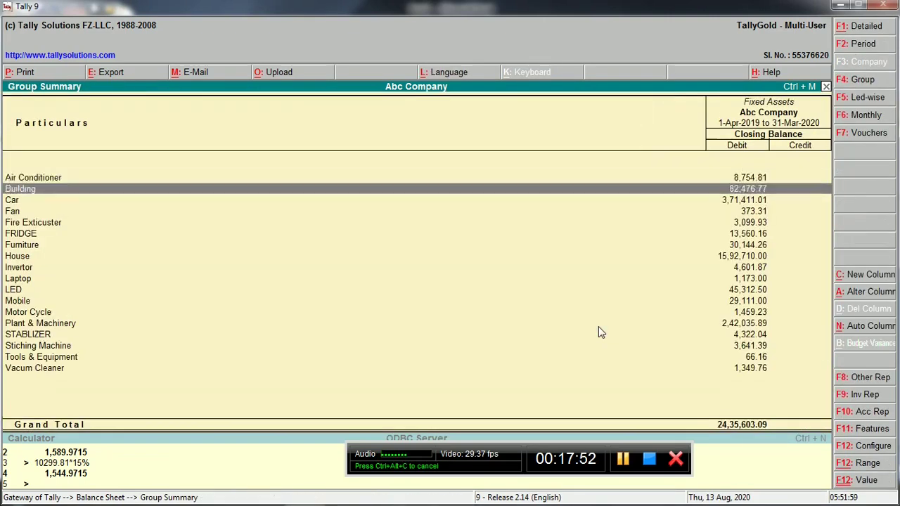
pyautogui.press('Down')
pyautogui.press('Return')
pyautogui.press('Return')
pyautogui.press('Escape')
pyautogui.press('Escape')
pyautogui.press('Escape')
# View the monthly summary of the ledger under Investments, then return to the Balance Sheet.
pyautogui.press('Down')
pyautogui.press('Return')
pyautogui.press('Return')
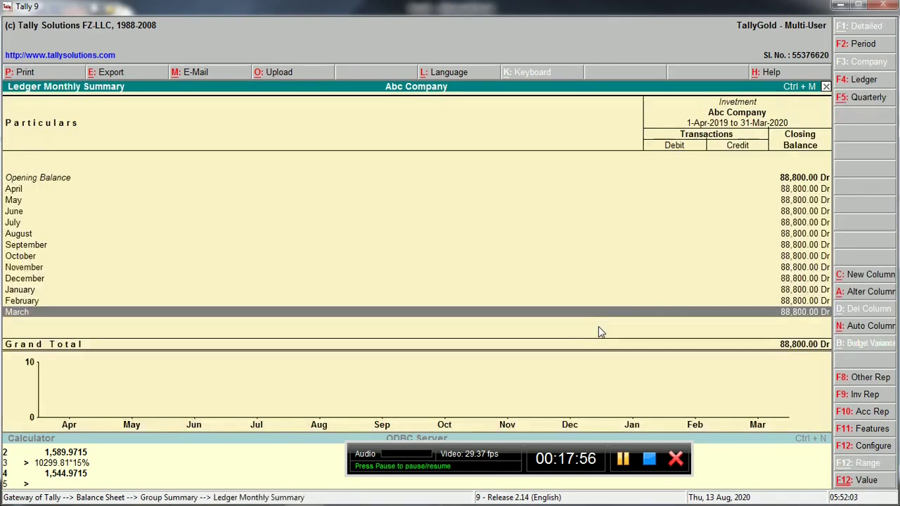
pyautogui.press('Escape')
pyautogui.press('Escape')
# Under Current Assets, open Loans & Advances (Asset) and check the Advance to Vendor ledger's March vouchers.
pyautogui.press('Down')
pyautogui.press('Return')
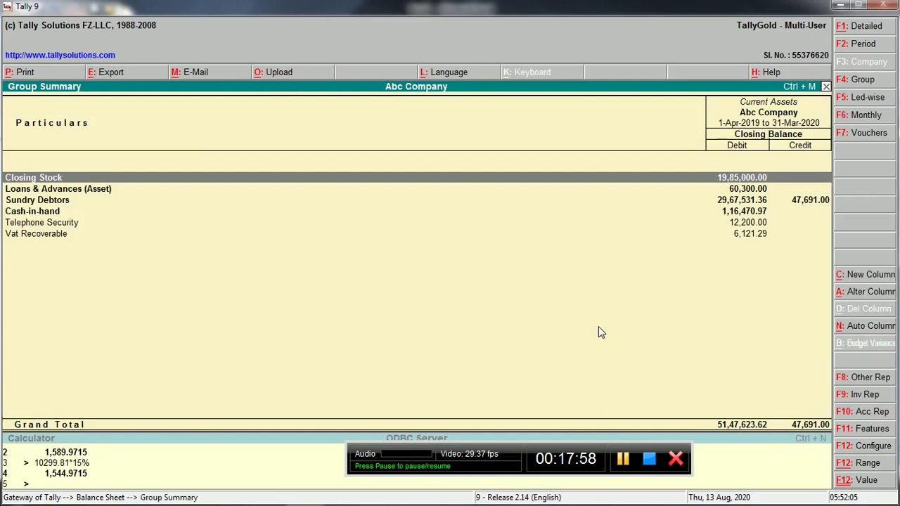
pyautogui.press('Down')
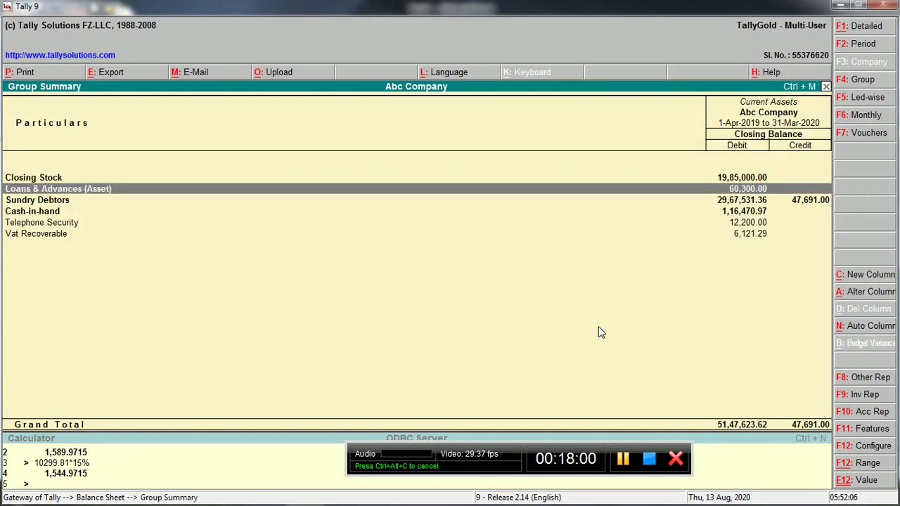
pyautogui.press('Return')
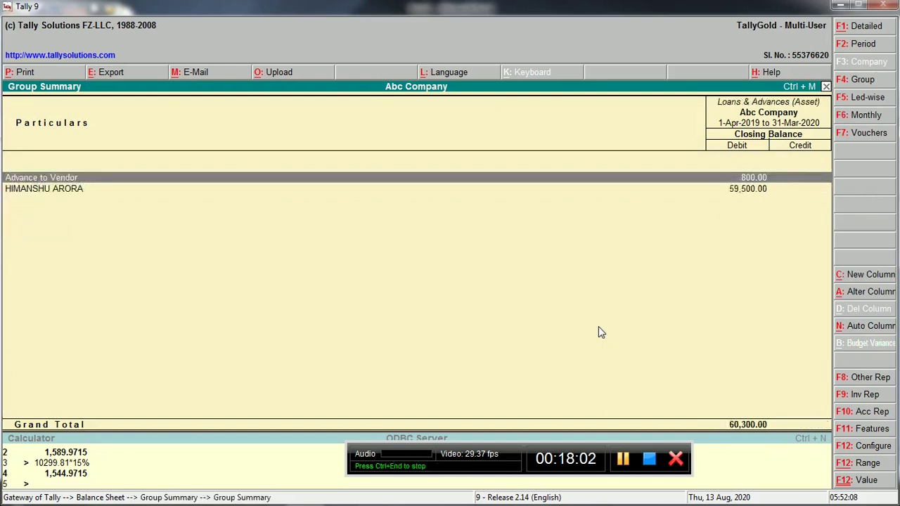
pyautogui.press('Return')
pyautogui.press('Return')
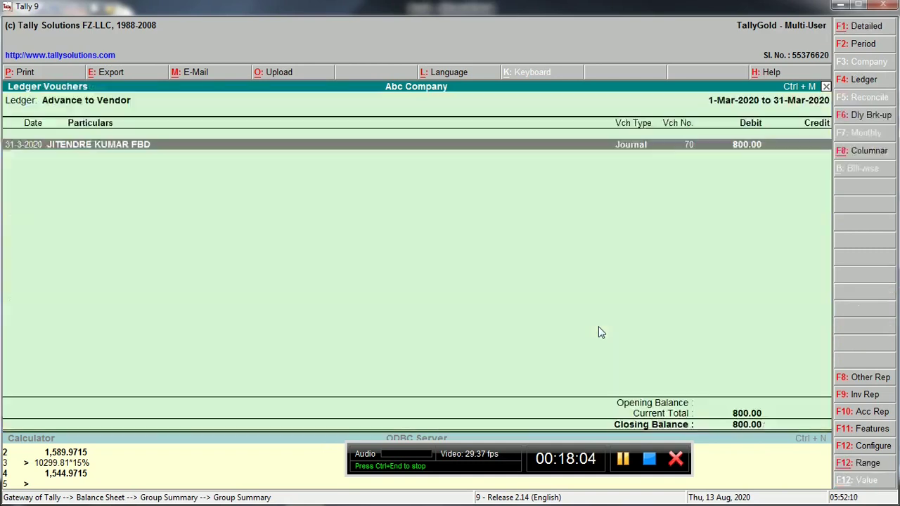
pyautogui.press('Escape')
pyautogui.press('Escape')
pyautogui.press('Down')
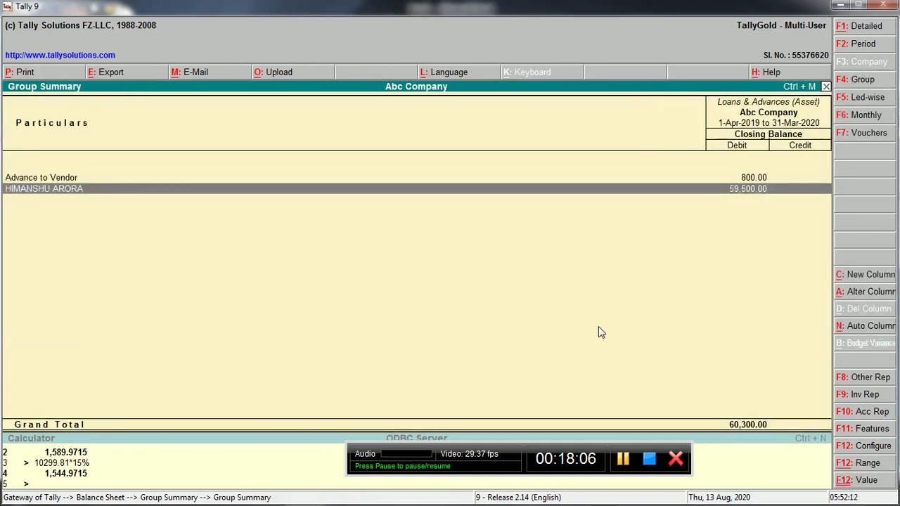
pyautogui.press('Escape')
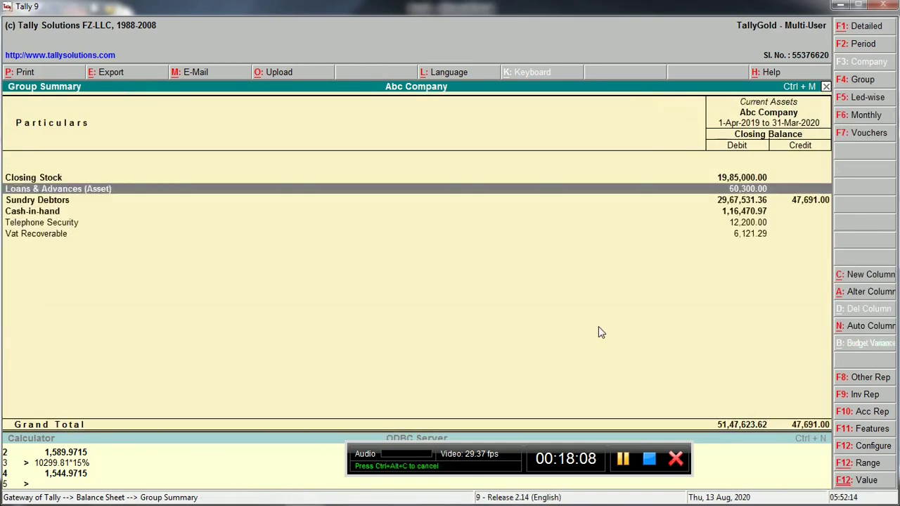
# Open the Sundry Debtors list and locate Eatezee Foods Pvt Ltd among the credit balances.
pyautogui.press('Down')
pyautogui.press('Return')
pyautogui.press('Down')
pyautogui.press('Down')
pyautogui.press('Down')
pyautogui.press('Down')
pyautogui.press('Down')
pyautogui.press('Down')
pyautogui.press('Down')
pyautogui.press('Down')
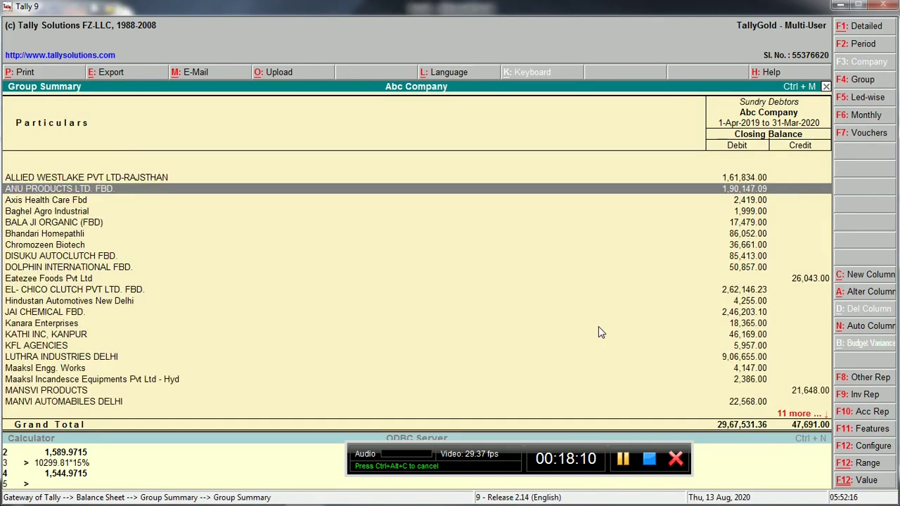
pyautogui.press('Up')
pyautogui.press('Down')
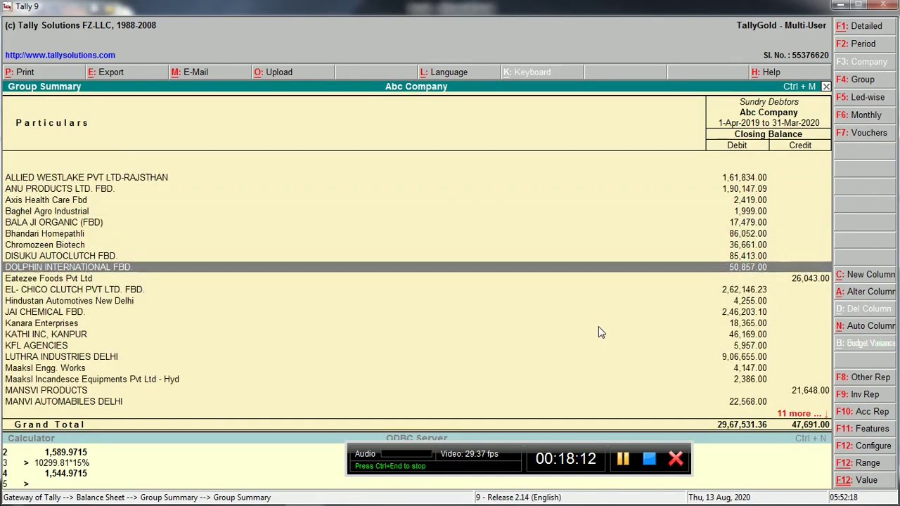
pyautogui.press('Down')
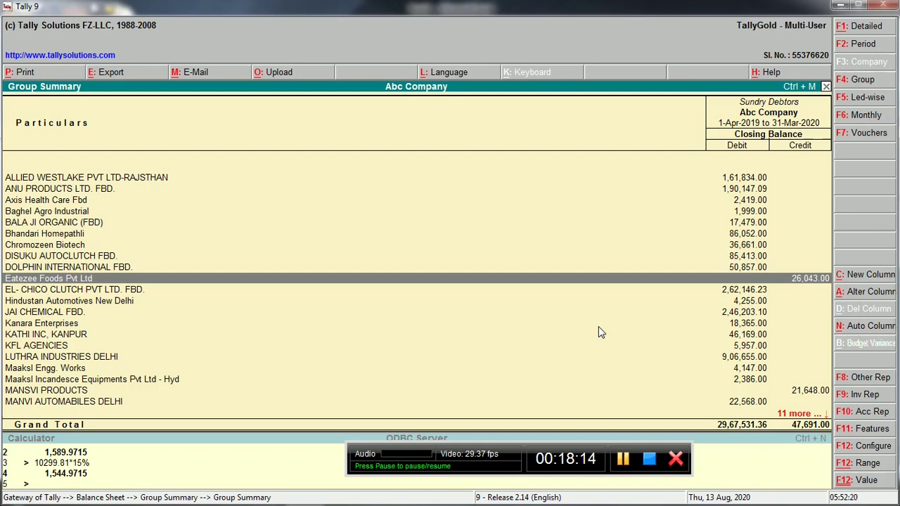
# Examine the March vouchers and monthly summary of the Eatezee Foods Pvt Ltd ledger.
pyautogui.press('Return')
pyautogui.press('Return')
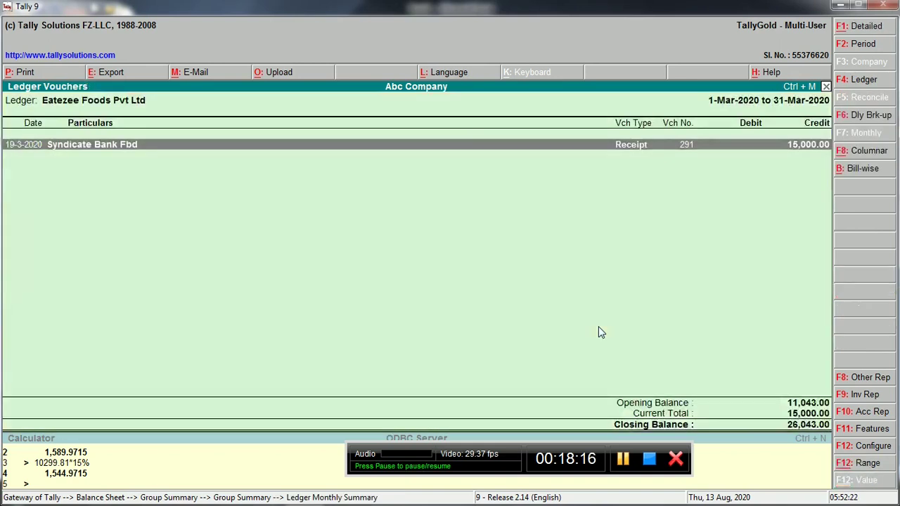
pyautogui.press('Escape')
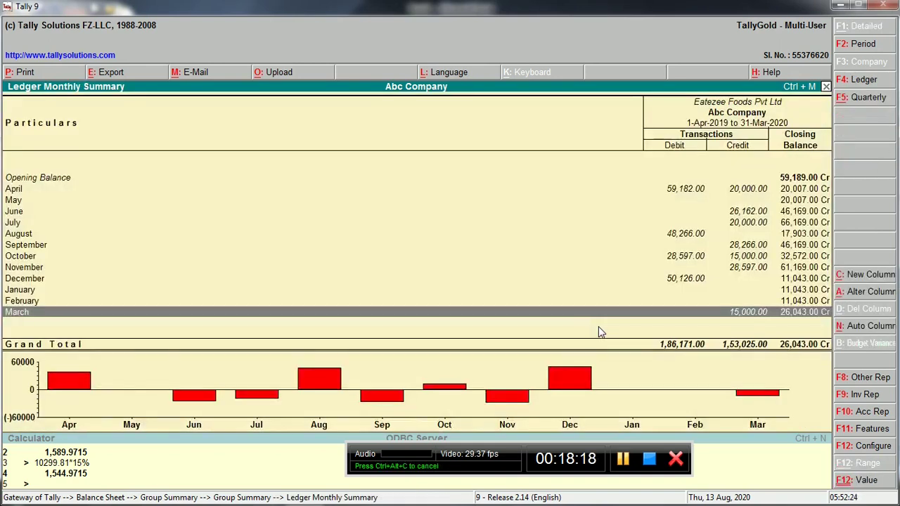
pyautogui.press('Escape')
pyautogui.press('Down')
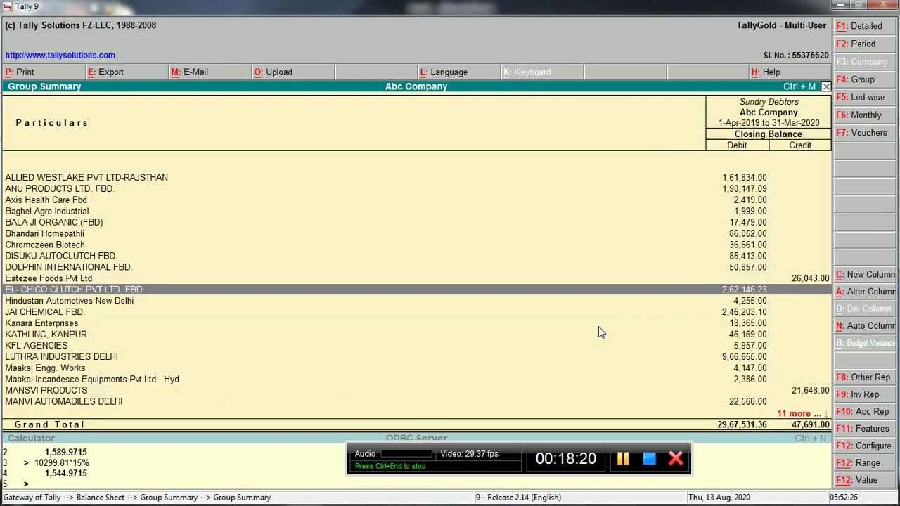
pyautogui.press('Down')
pyautogui.press('Up')
pyautogui.press('Up')
pyautogui.press('Down')
pyautogui.press('Up')
pyautogui.press('Return')
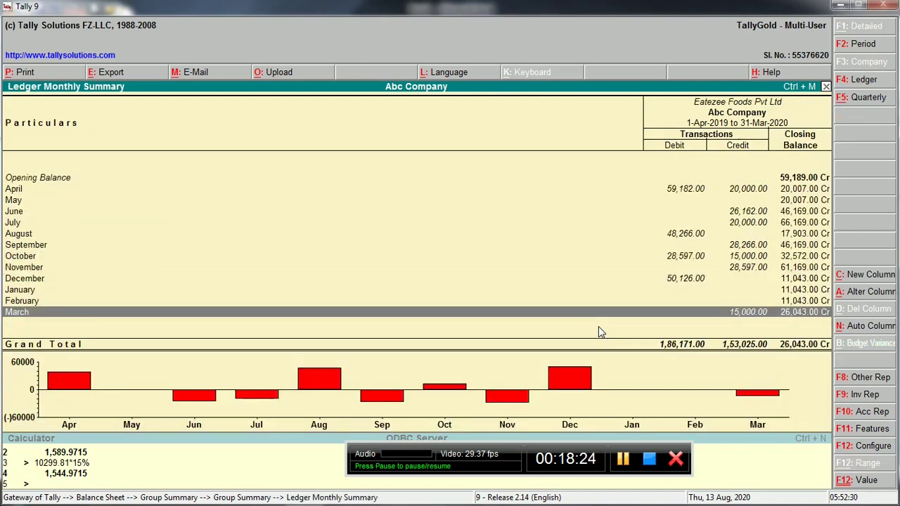
# Look through the Sundry Debtors list for a debit-balance party to set against Eatezee Foods Pvt Ltd.
pyautogui.press('Escape')
pyautogui.press('Down')
pyautogui.press('Down')
pyautogui.press('Down')
pyautogui.press('Down')
pyautogui.press('Down')
pyautogui.press('Down')
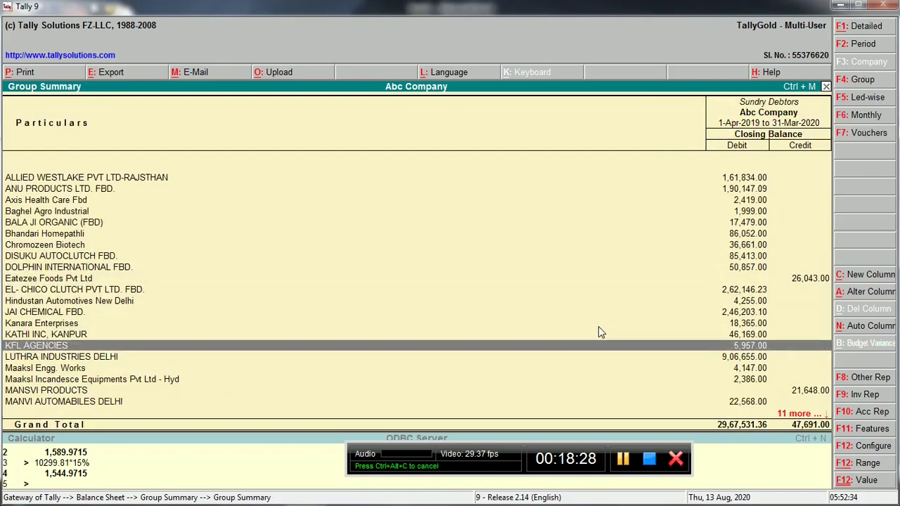
pyautogui.press('Down')
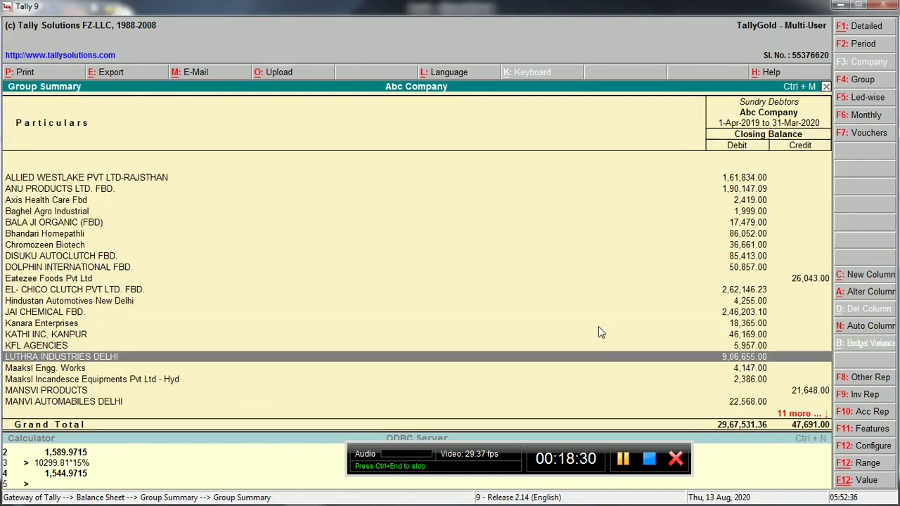
pyautogui.press('Up')
pyautogui.press('Up')
pyautogui.press('Up')
pyautogui.press('Up')
pyautogui.press('Up')
pyautogui.press('Up')
pyautogui.press('Up')
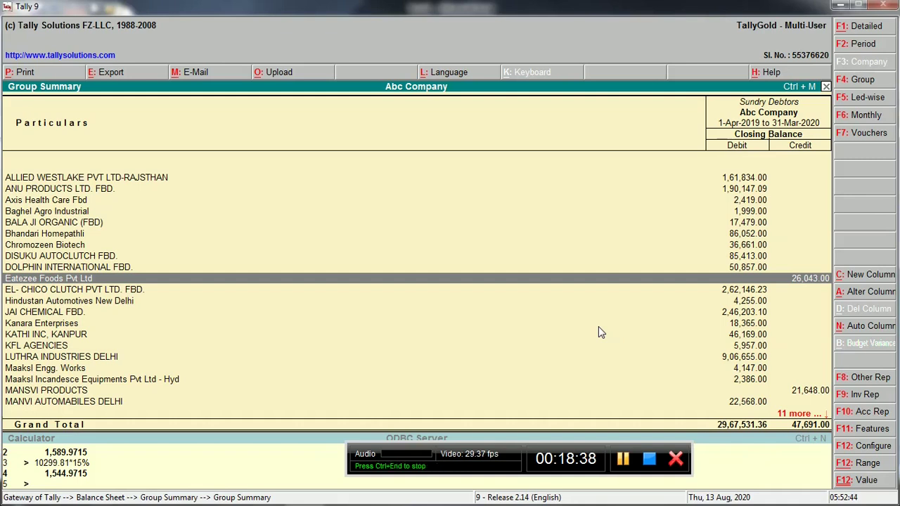
# Add a journal voucher dated 19-Mar-2020 from the Eatezee Foods Pvt Ltd ledger, debiting that party 26,043.00 with bill-wise adjustment On Account.
pyautogui.press('Return')
pyautogui.press('Return')
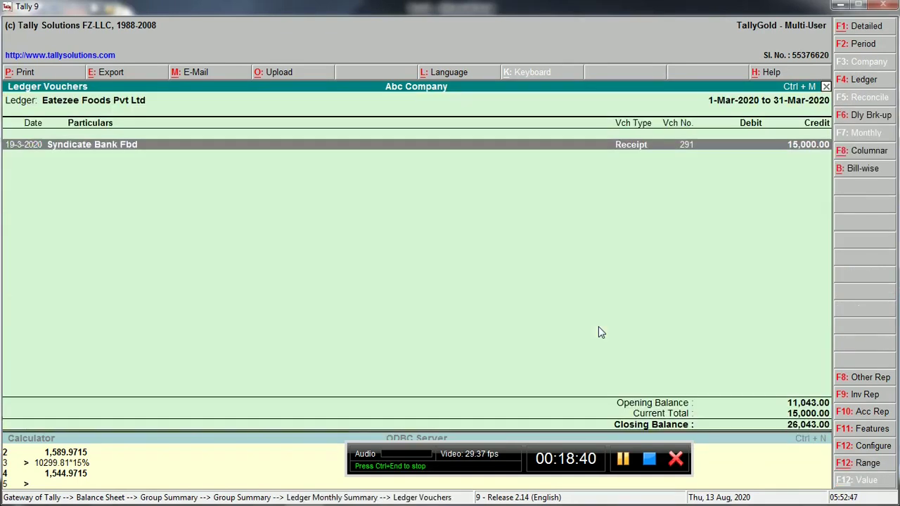
pyautogui.hotkey('alt', 'a')
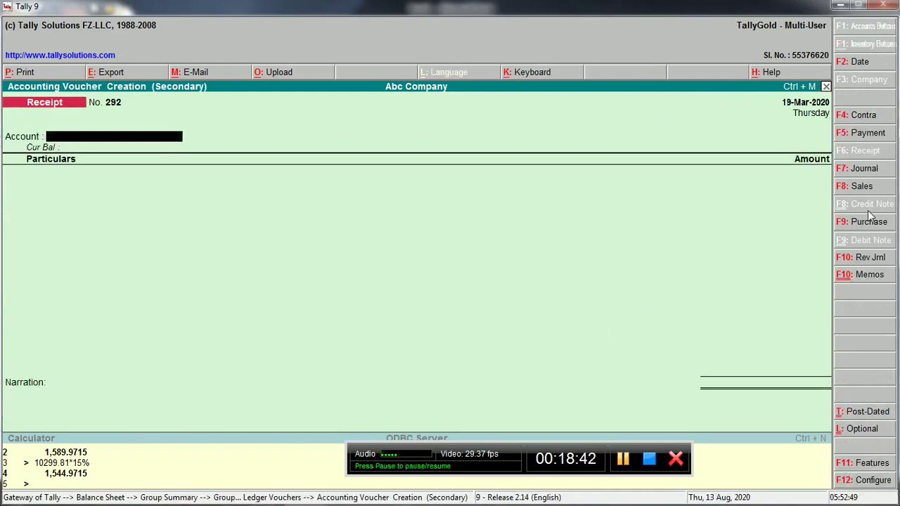
pyautogui.click(864, 169)
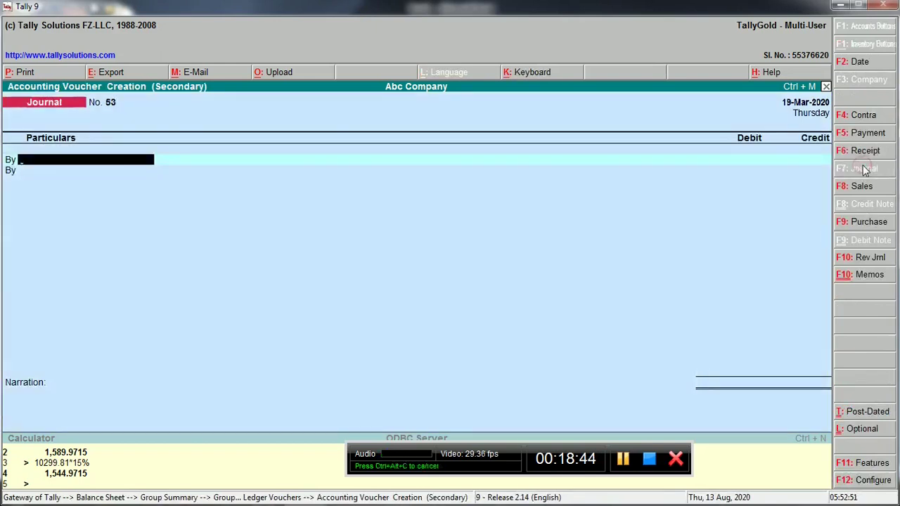
pyautogui.write('e')
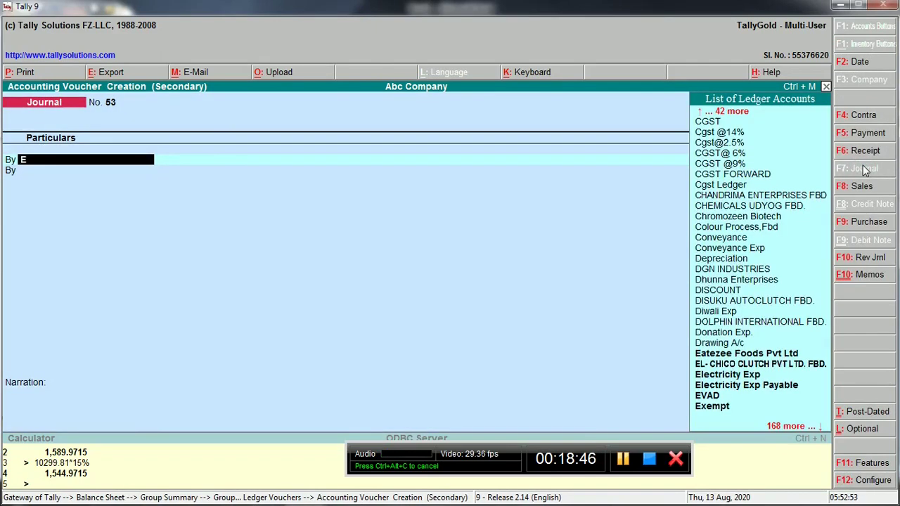
pyautogui.press('Return')
pyautogui.write('26,043')
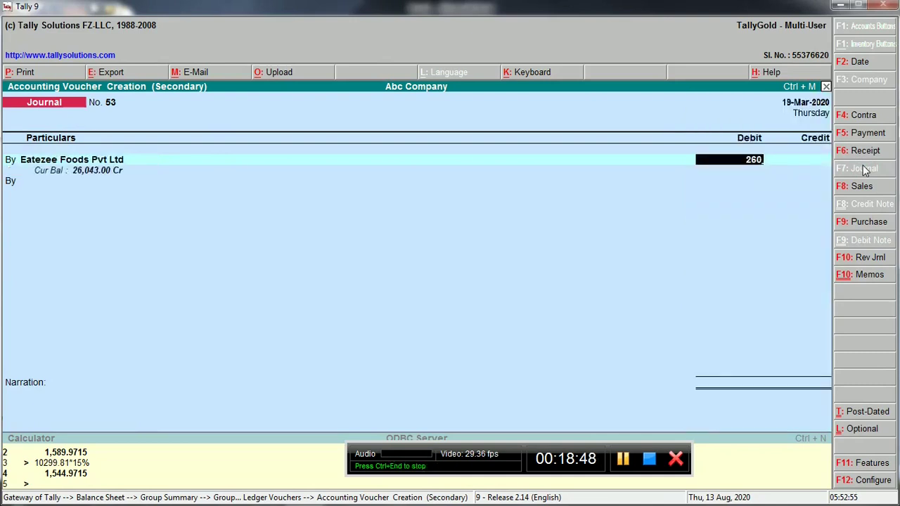
pyautogui.press('Return')
pyautogui.press('Down')
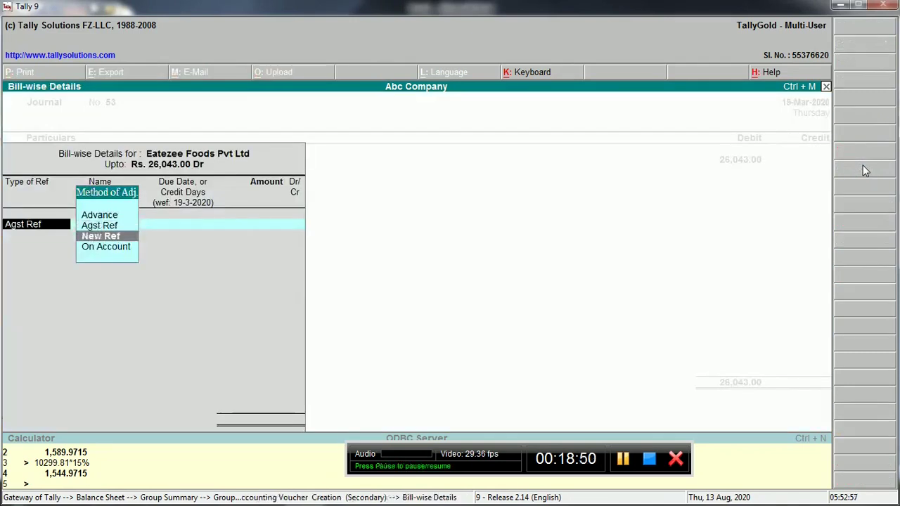
pyautogui.press('Down')
pyautogui.press('Return')
pyautogui.press('Return')
pyautogui.press('Return')
# Credit Luthra Industries Delhi 26,043.00 in the journal, complete its bill-wise details, save the voucher and return to Sundry Debtors.
pyautogui.write('t')
pyautogui.press('Return')
pyautogui.write('Lu')
pyautogui.press('Return')
pyautogui.press('Return')
pyautogui.press('Return')
pyautogui.press('Escape')
pyautogui.press('Down')
pyautogui.press('Down')
pyautogui.press('Return')
pyautogui.press('Return')
pyautogui.press('Return')
pyautogui.press('Escape')
pyautogui.press('Escape')
# Open the monthly summary of the credit-balance debtor Mansvi Products.
pyautogui.press('Down')
pyautogui.press('Down')
pyautogui.press('Down')
pyautogui.press('Down')
pyautogui.press('Down')
pyautogui.press('Down')
pyautogui.press('Down')
pyautogui.press('Down')
pyautogui.press('Down')
pyautogui.press('Down')
pyautogui.press('Return')
pyautogui.press('Up')
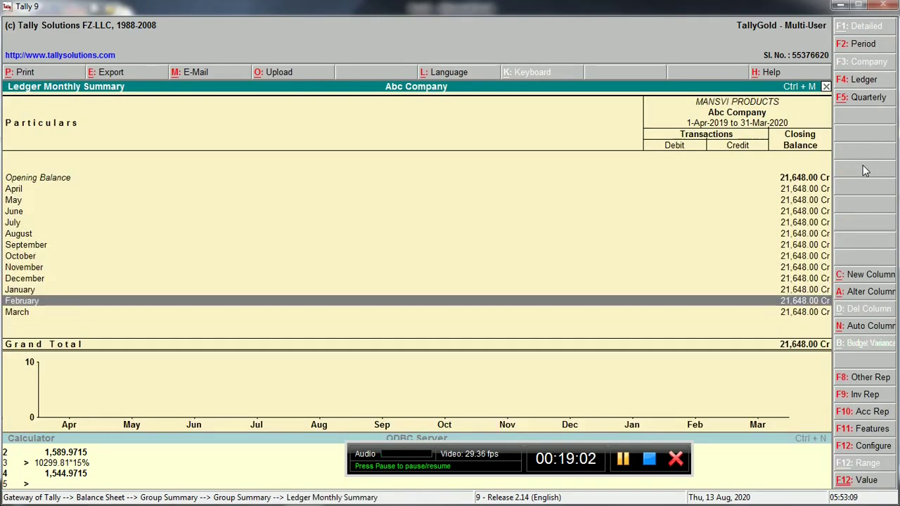
# Check the month-by-month balances of Mansvi Products from February back to April, and return to Sundry Debtors.
pyautogui.press('Up')
pyautogui.press('Up')
pyautogui.press('Up')
pyautogui.press('Up')
pyautogui.press('Up')
pyautogui.press('Up')
pyautogui.press('Up')
pyautogui.press('Up')
pyautogui.press('Up')
pyautogui.press('Up')
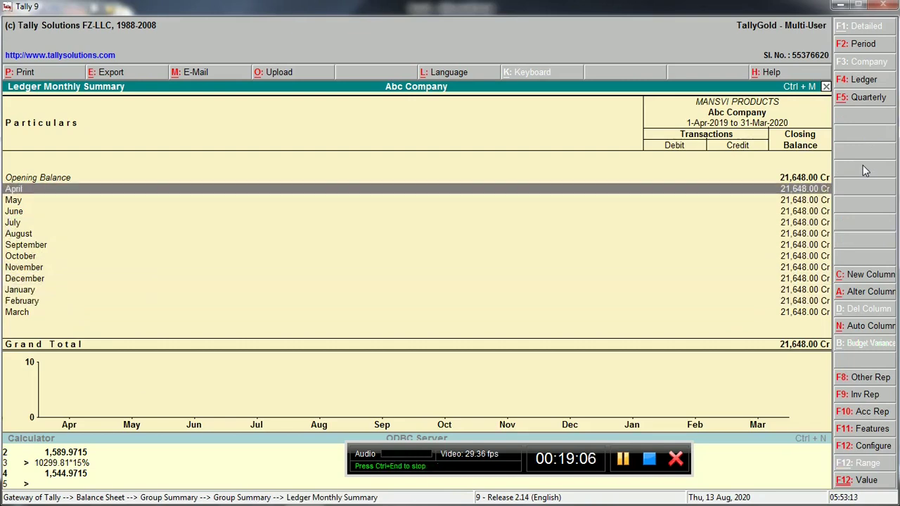
pyautogui.press('Escape')
# Look through the Sundry Debtors parties and their closing balances around Manvi Automabiles Delhi and back up to the first party.
pyautogui.press('Down')
pyautogui.press('Down')
pyautogui.press('Down')
pyautogui.press('Down')
pyautogui.press('Down')
pyautogui.press('Down')
pyautogui.press('Down')
pyautogui.press('Down')
pyautogui.press('Down')
pyautogui.press('Down')
pyautogui.press('Down')
pyautogui.press('Down')
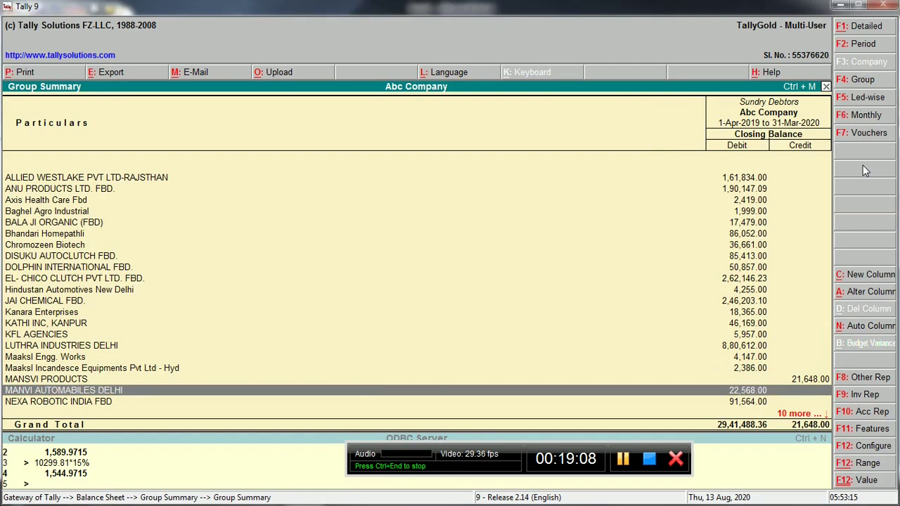
pyautogui.press('Up')
pyautogui.press('Up')
pyautogui.press('Up')
pyautogui.press('Up')
pyautogui.press('Up')
pyautogui.press('Up')
pyautogui.press('Up')
pyautogui.press('Up')
pyautogui.press('Up')
pyautogui.press('Up')
pyautogui.press('Up')
pyautogui.press('Up')
pyautogui.press('Up')
pyautogui.press('Up')
pyautogui.press('Up')
pyautogui.press('Up')
pyautogui.press('Up')
pyautogui.press('Up')
pyautogui.press('Up')
pyautogui.press('Up')
pyautogui.press('Up')
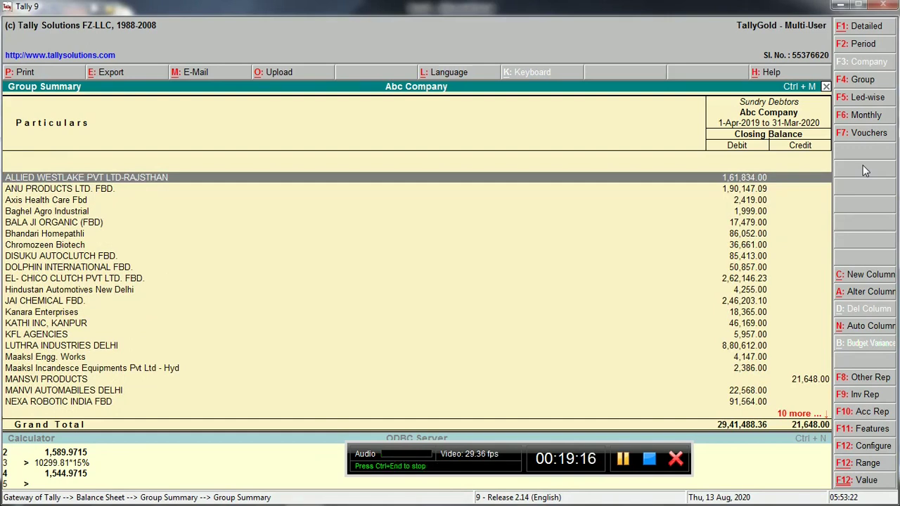
# Review the monthly balances of Telephone Security under Current Assets and return to the group summary.
pyautogui.press('Escape')
pyautogui.press('Down')
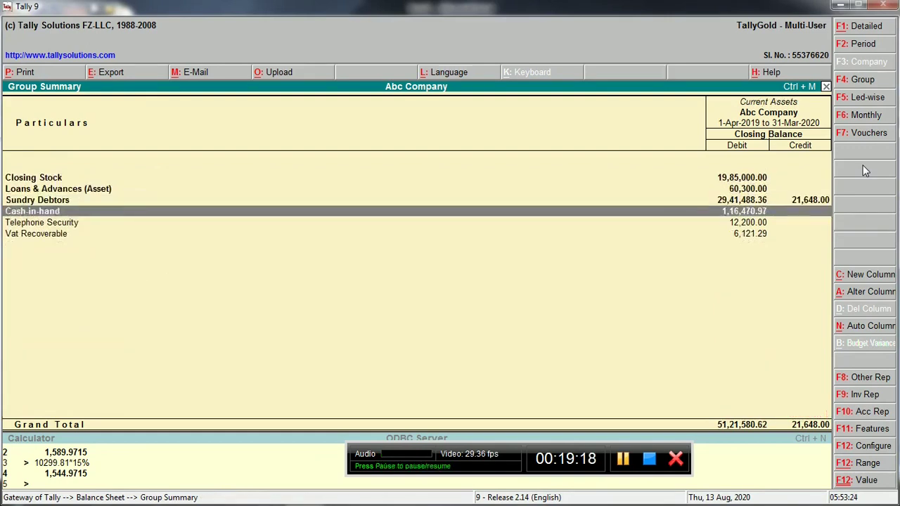
pyautogui.press('Down')
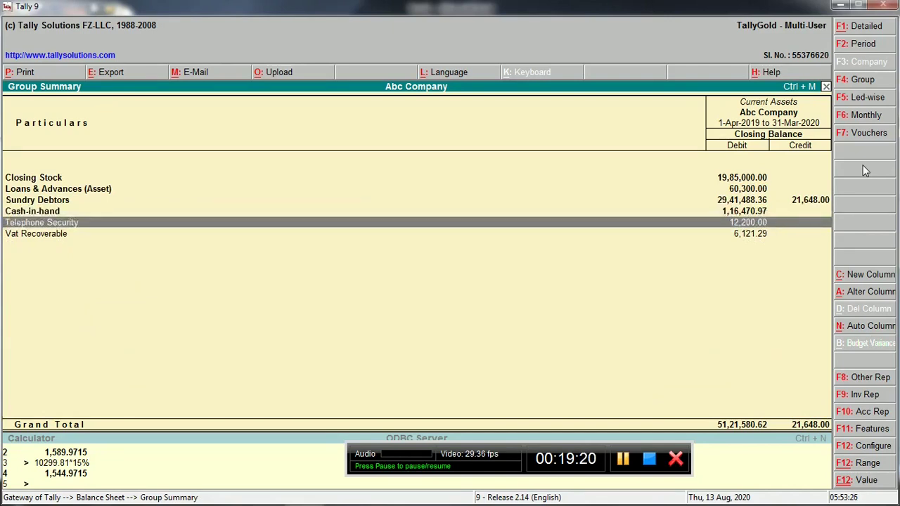
pyautogui.press('Return')
pyautogui.press('Up')
pyautogui.press('Up')
pyautogui.press('Up')
pyautogui.press('Up')
pyautogui.press('Up')
pyautogui.press('Up')
pyautogui.press('Up')
pyautogui.press('Up')
pyautogui.press('Up')
pyautogui.press('Up')
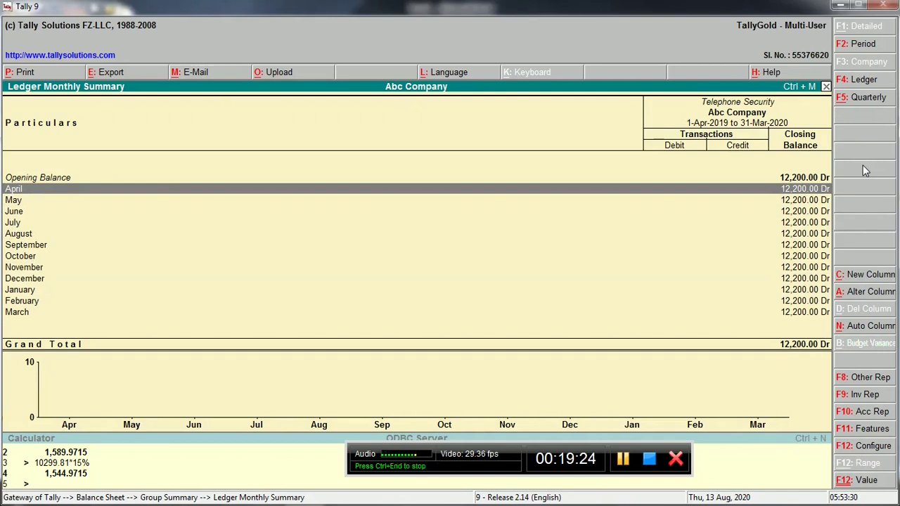
pyautogui.press('Escape')
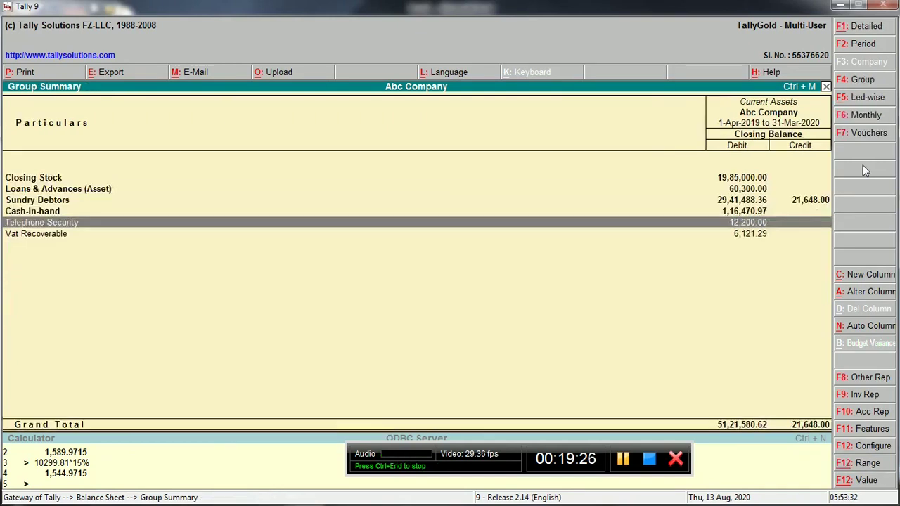
# Review the monthly balances of Vat Recoverable under Current Assets and return to the Balance Sheet.
pyautogui.press('Down')
pyautogui.press('Return')
pyautogui.press('Up')
pyautogui.press('Up')
pyautogui.press('Up')
pyautogui.press('Up')
pyautogui.press('Up')
pyautogui.press('Up')
pyautogui.press('Up')
pyautogui.press('Up')
pyautogui.press('Up')
pyautogui.press('Up')
pyautogui.press('Escape')
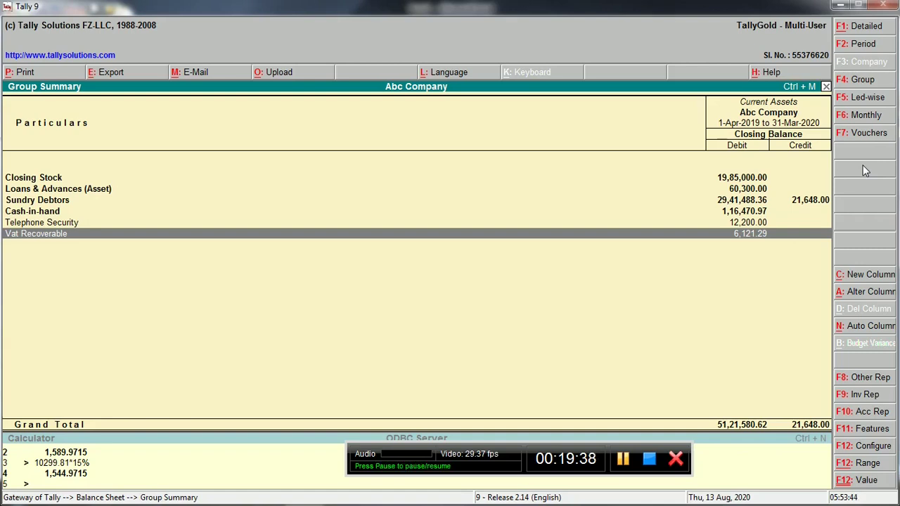
pyautogui.press('Escape')
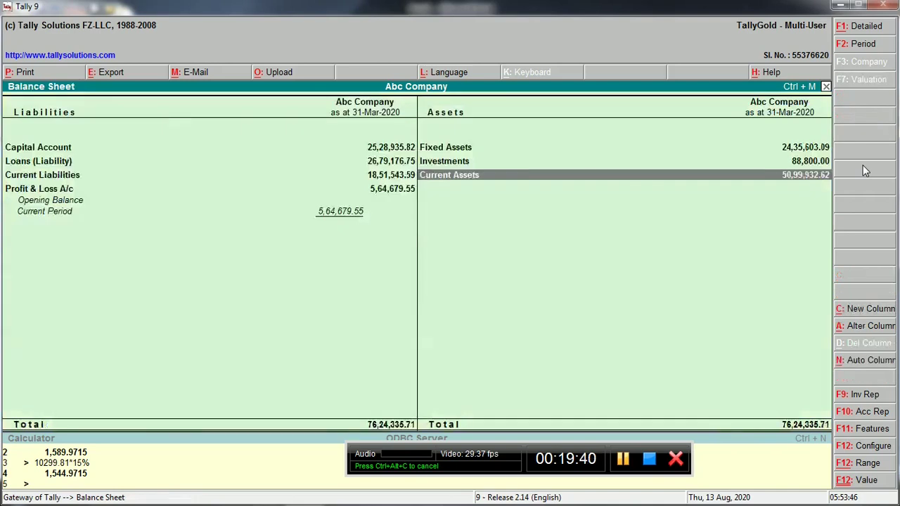
# Drill down from Profit & Loss A/c through Direct Expenses to the March 2020 vouchers of Cartage Inward Exp.
pyautogui.press('Left')
pyautogui.press('Down')
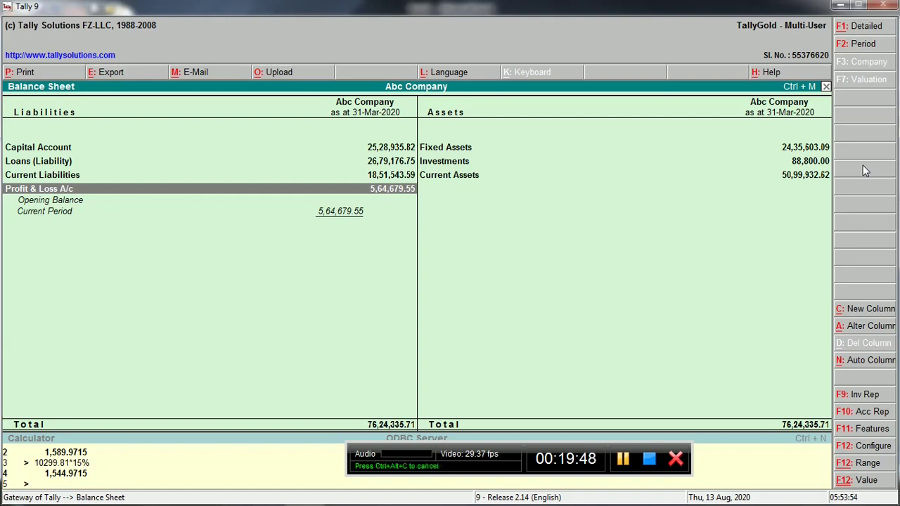
pyautogui.press('Return')
pyautogui.press('Down')
pyautogui.press('Down')
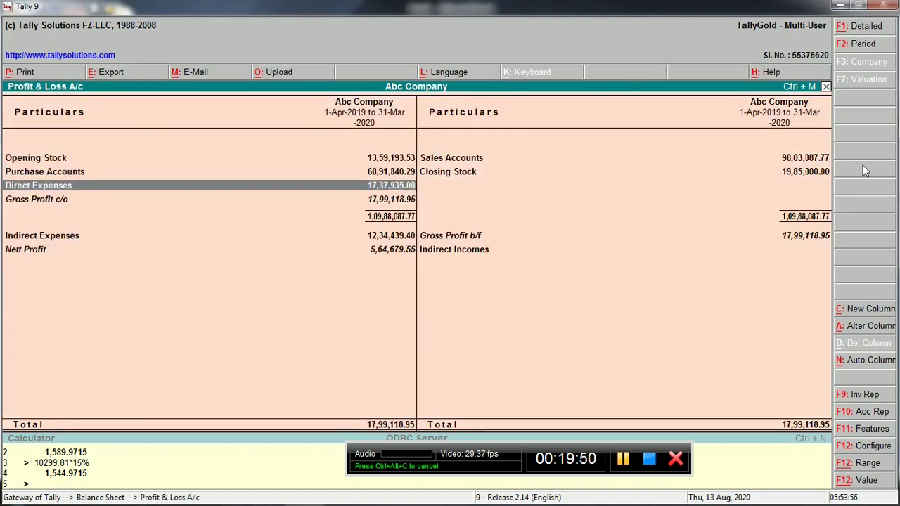
pyautogui.press('Return')
pyautogui.press('Return')
pyautogui.press('Return')
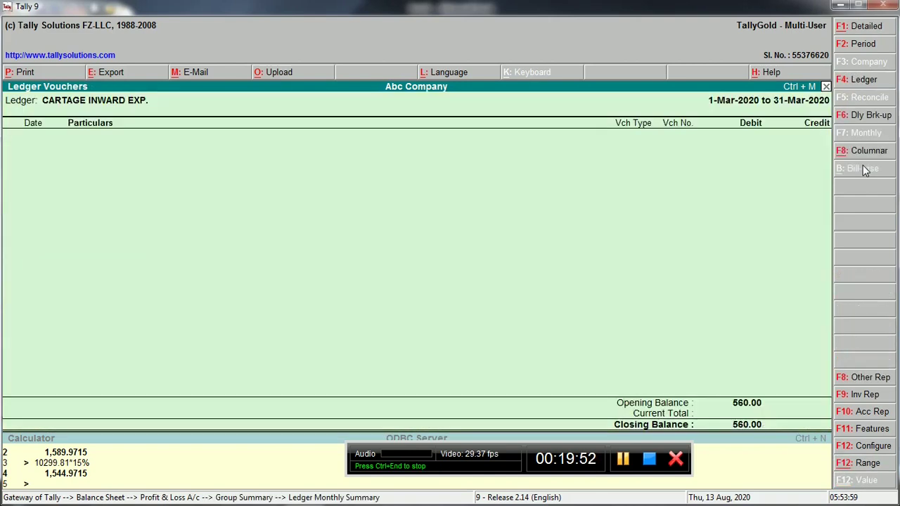
# Add a journal voucher dated 31-Mar-2020 from this ledger, debiting Profit & Loss A/c 5,64,679.55.
pyautogui.hotkey('alt', 'c')
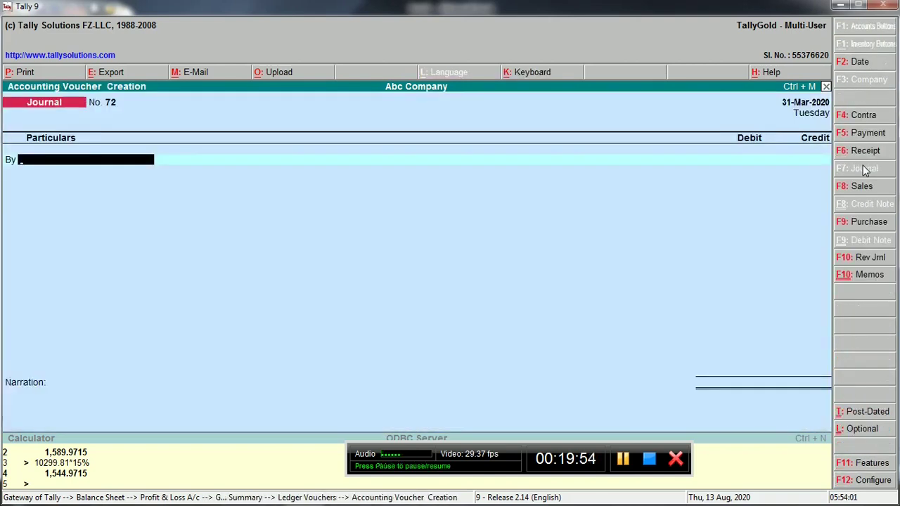
pyautogui.write('Pro')
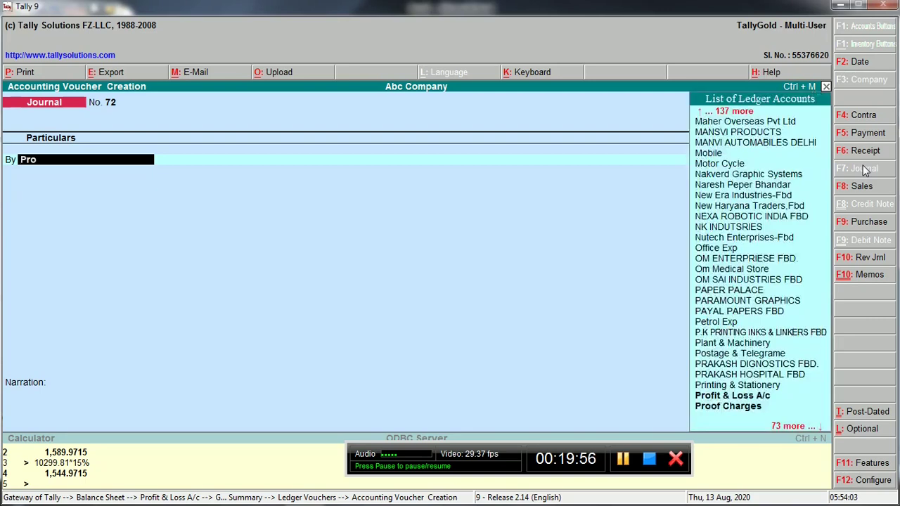
pyautogui.press('Return')
pyautogui.write('5,64,679.')
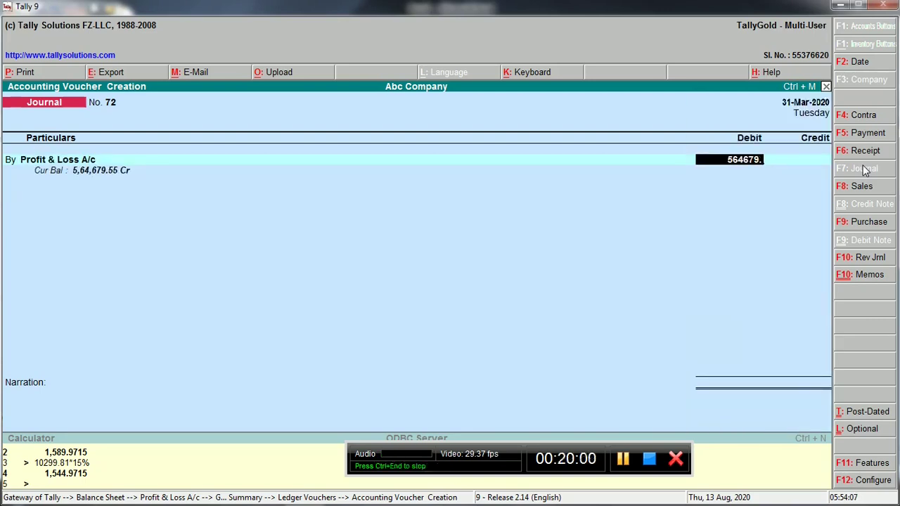
pyautogui.write('55')
pyautogui.press('Return')
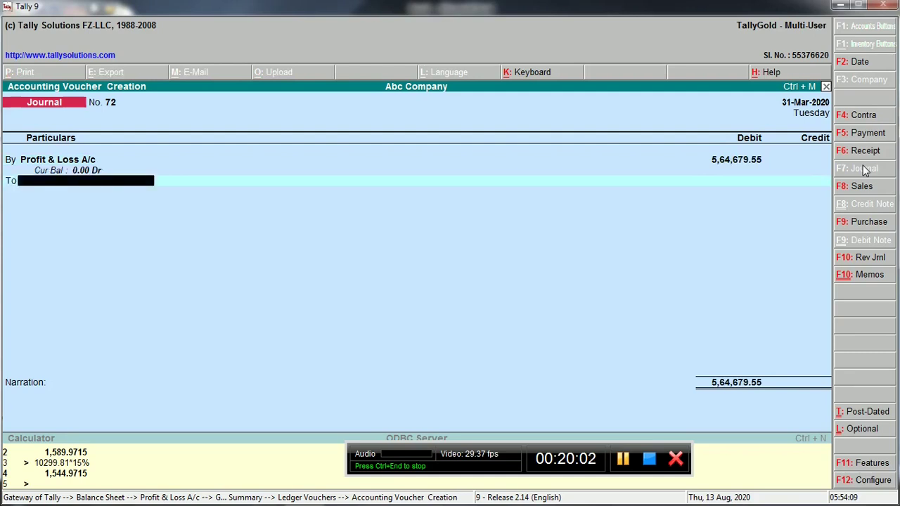
# Credit Capital A/c 5,64,679.55 in the journal, save the voucher without a narration and return to the Balance Sheet.
pyautogui.write('Ca')
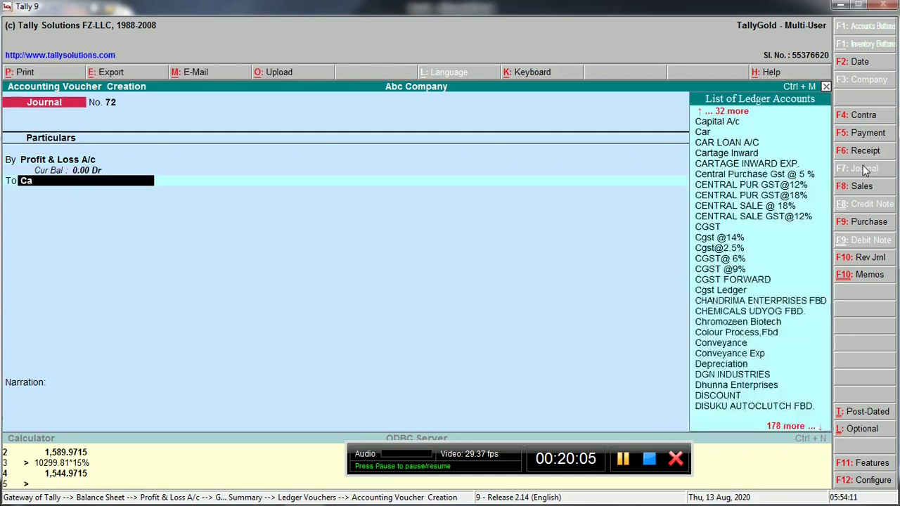
pyautogui.press('Return')
pyautogui.press('Return')
pyautogui.press('Return')
pyautogui.press('Return')
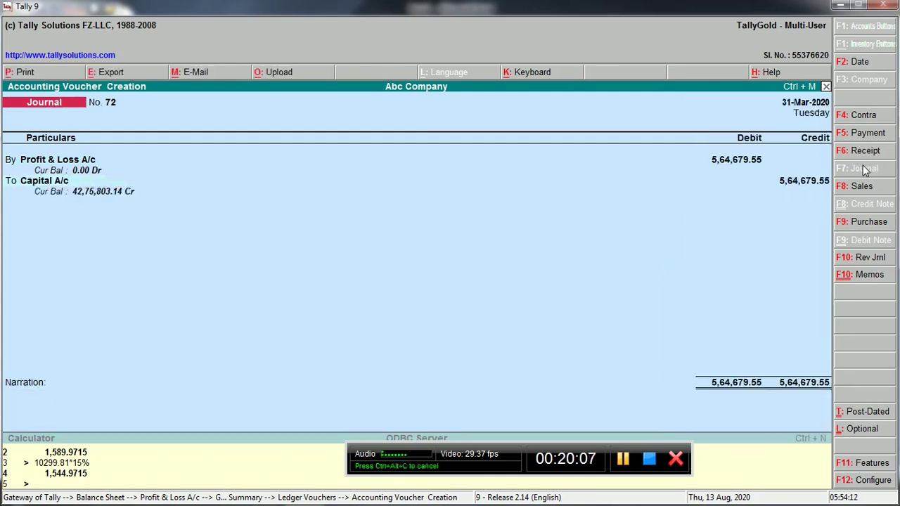
pyautogui.press('Escape')
pyautogui.press('Escape')
pyautogui.press('Escape')
pyautogui.press('Escape')
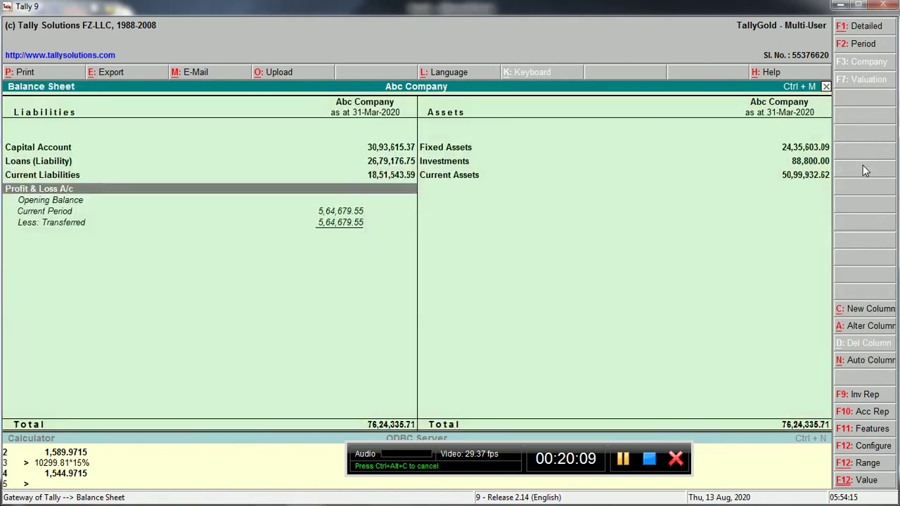
# Check Capital A/c within the Capital Account group and return to the Balance Sheet.
pyautogui.press('Up')
pyautogui.press('Up')
pyautogui.press('Return')
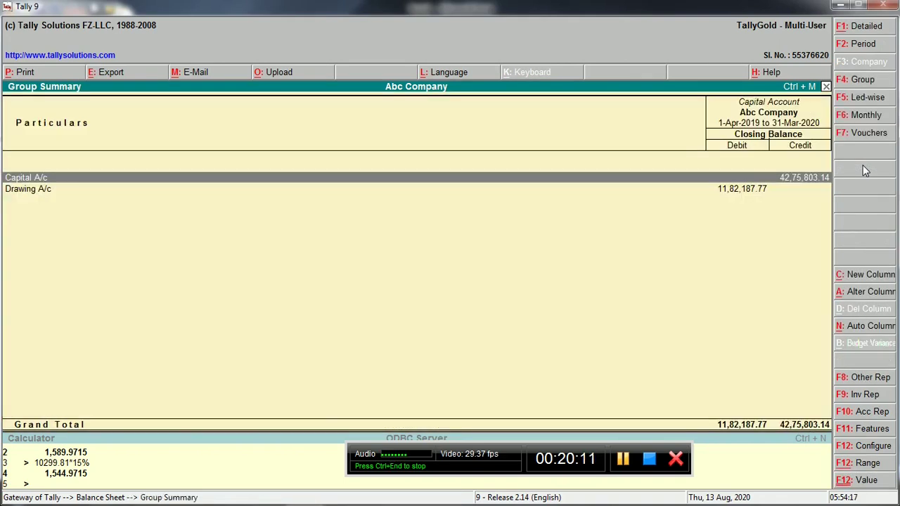
pyautogui.press('Return')
pyautogui.press('Escape')
pyautogui.press('Escape')
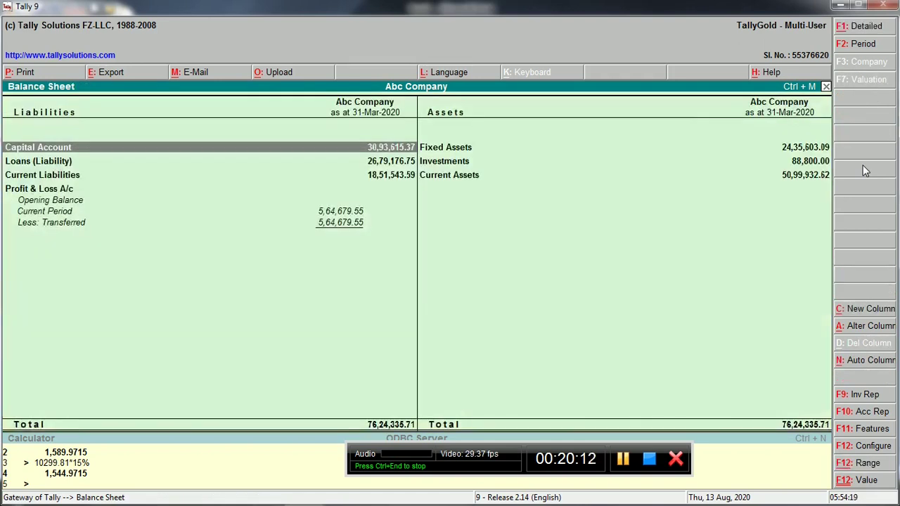
# Open the Profit & Loss A/c statement from the Balance Sheet and set Show Percentages to Yes in its configuration.
pyautogui.press('Right')
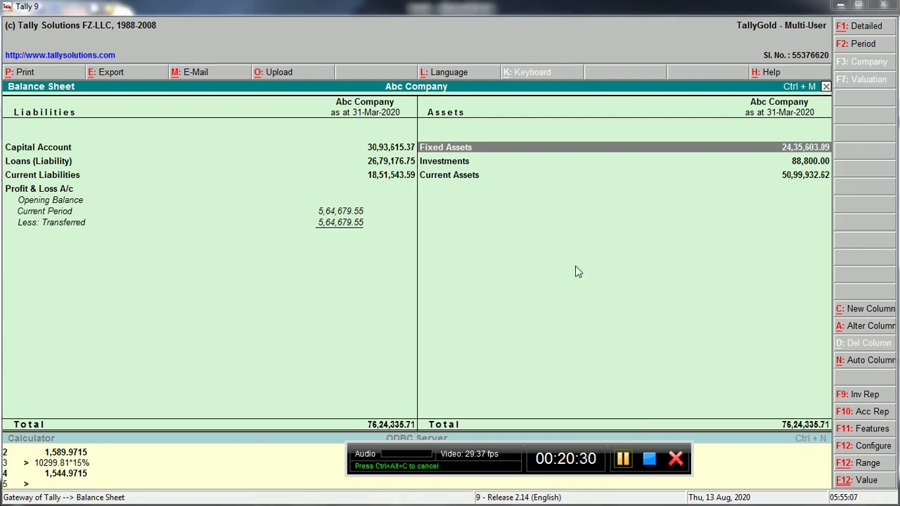
pyautogui.press('Left')
pyautogui.press('Down')
pyautogui.press('Down')
pyautogui.press('Down')
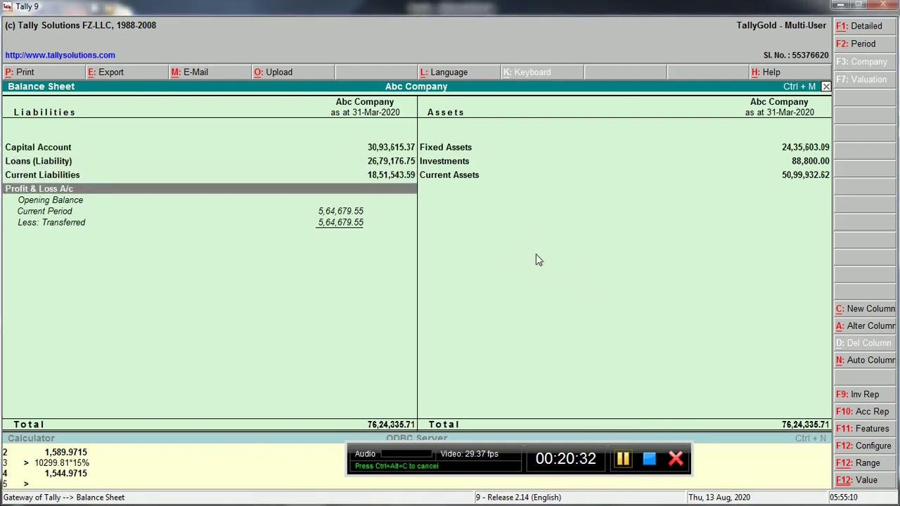
pyautogui.press('Return')
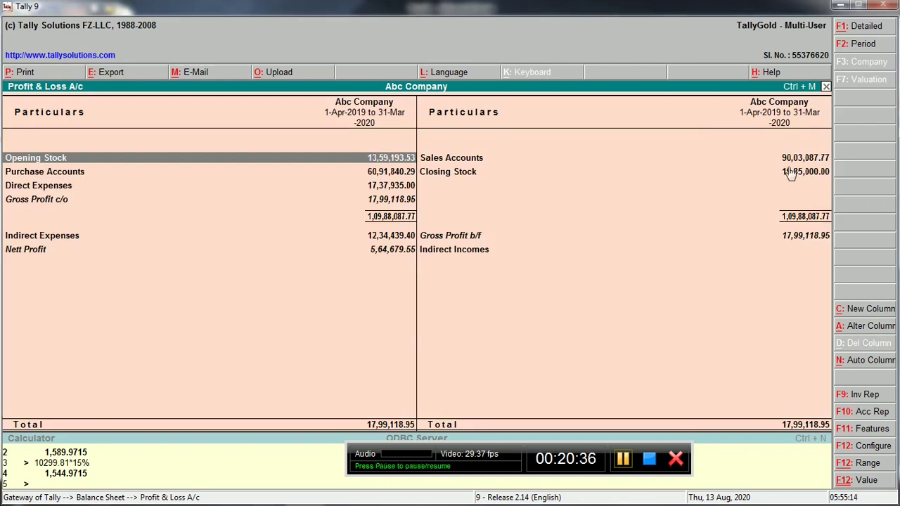
pyautogui.click(865, 450)
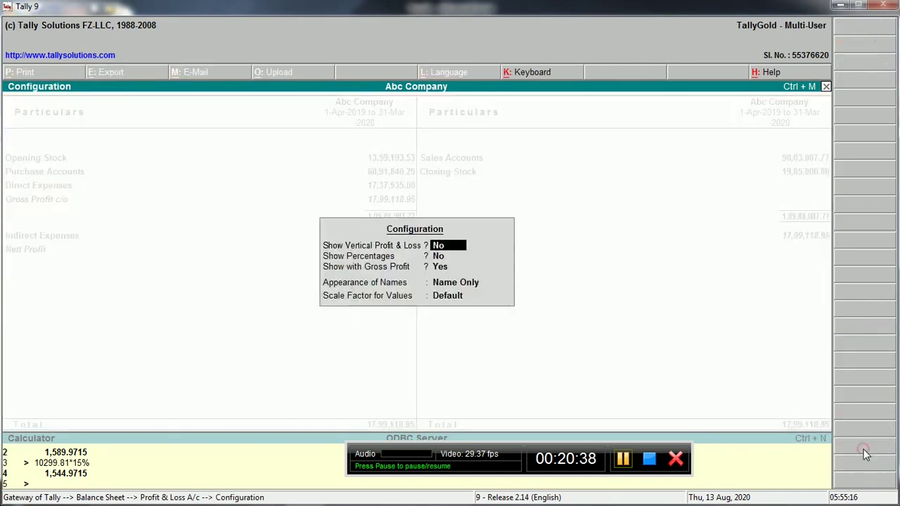
pyautogui.press('Return')
pyautogui.write('y')
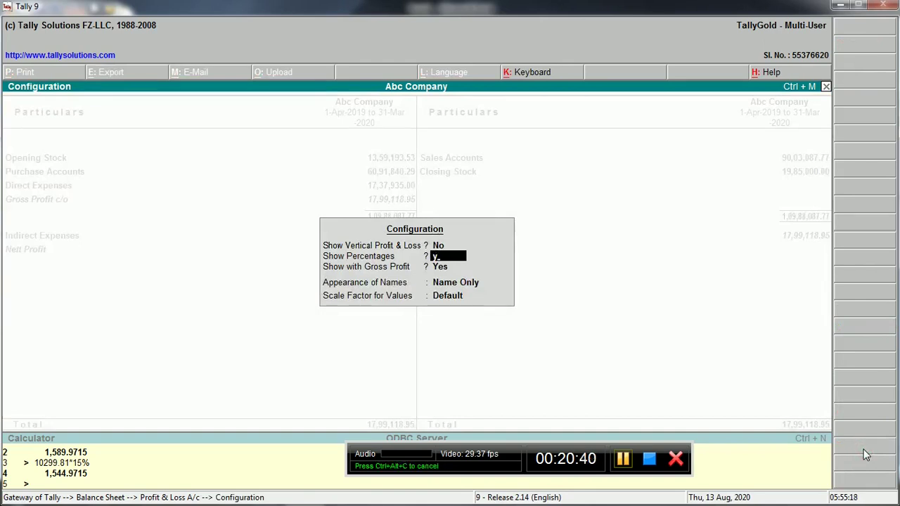
pyautogui.press('Return')
pyautogui.press('Return')
pyautogui.press('Return')
pyautogui.press('Return')
# Examine the gross profit, indirect expenses and nett profit percentages in the Profit & Loss A/c, and return to the Balance Sheet.
pyautogui.press('Down')
pyautogui.press('Down')
pyautogui.press('Down')
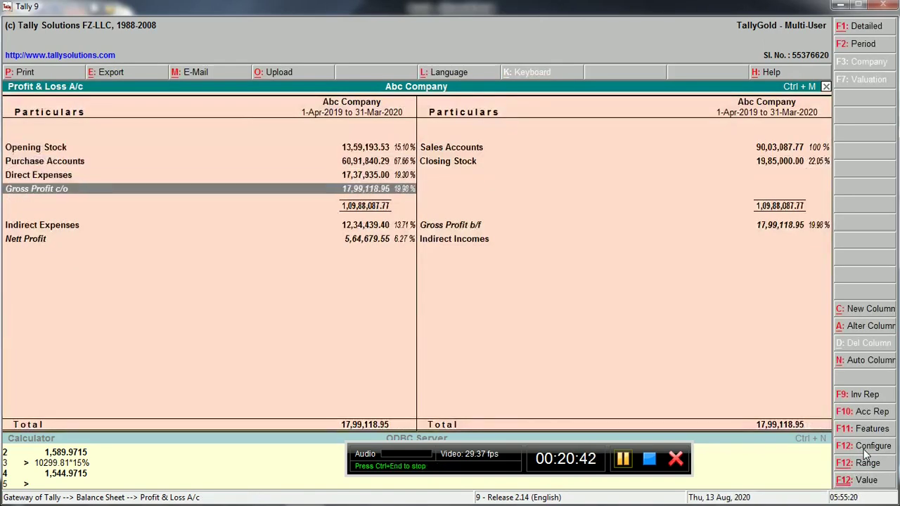
pyautogui.press('Down')
pyautogui.press('Down')
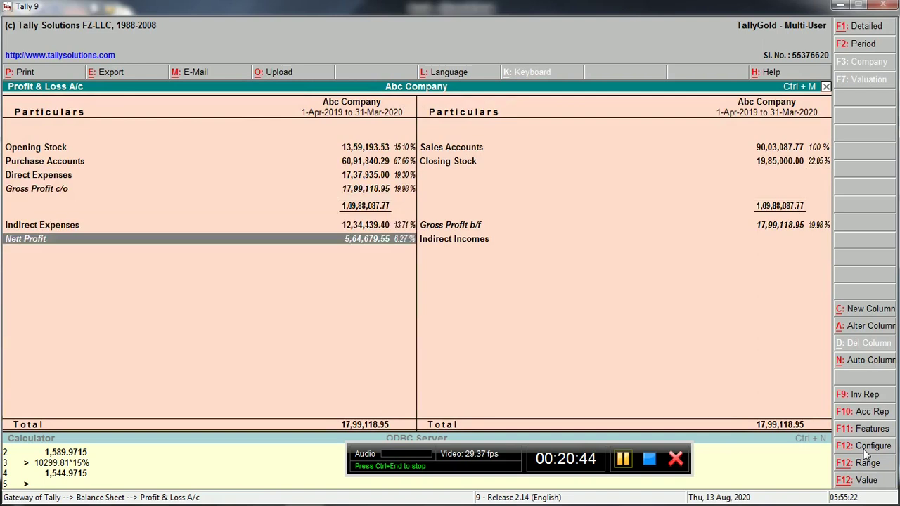
pyautogui.press('Up')
pyautogui.press('Down')
pyautogui.press('Up')
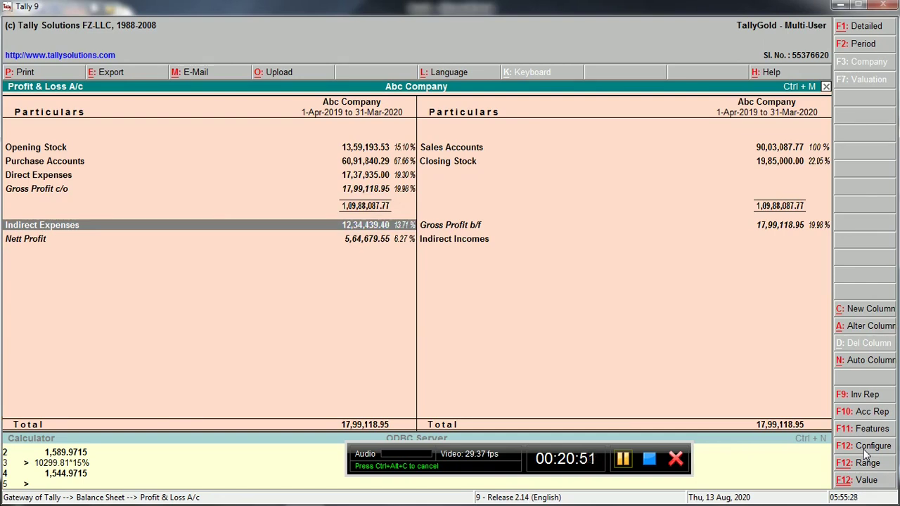
pyautogui.press('Up')
pyautogui.press('Up')
pyautogui.press('Down')
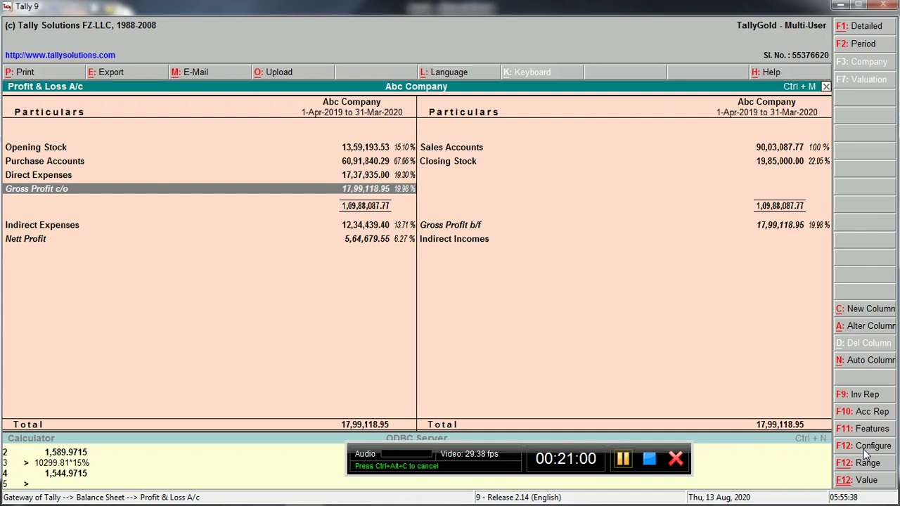
pyautogui.press('Escape')
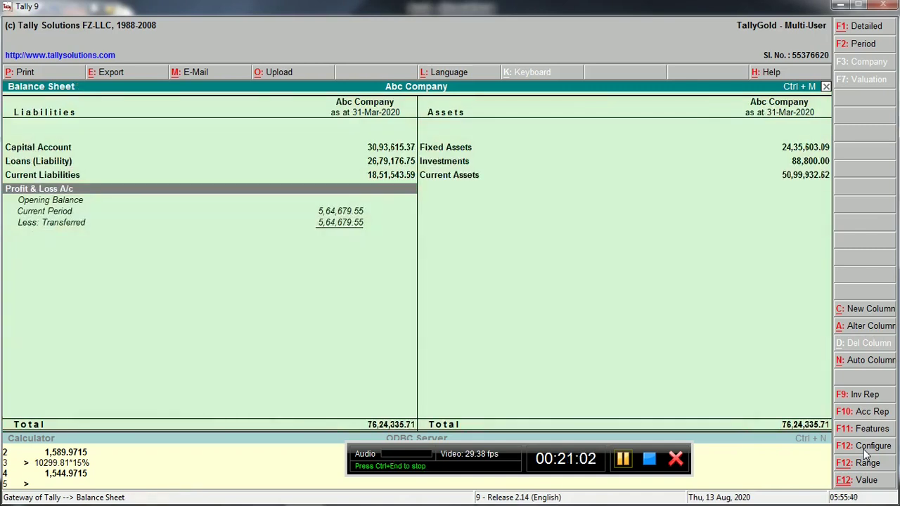